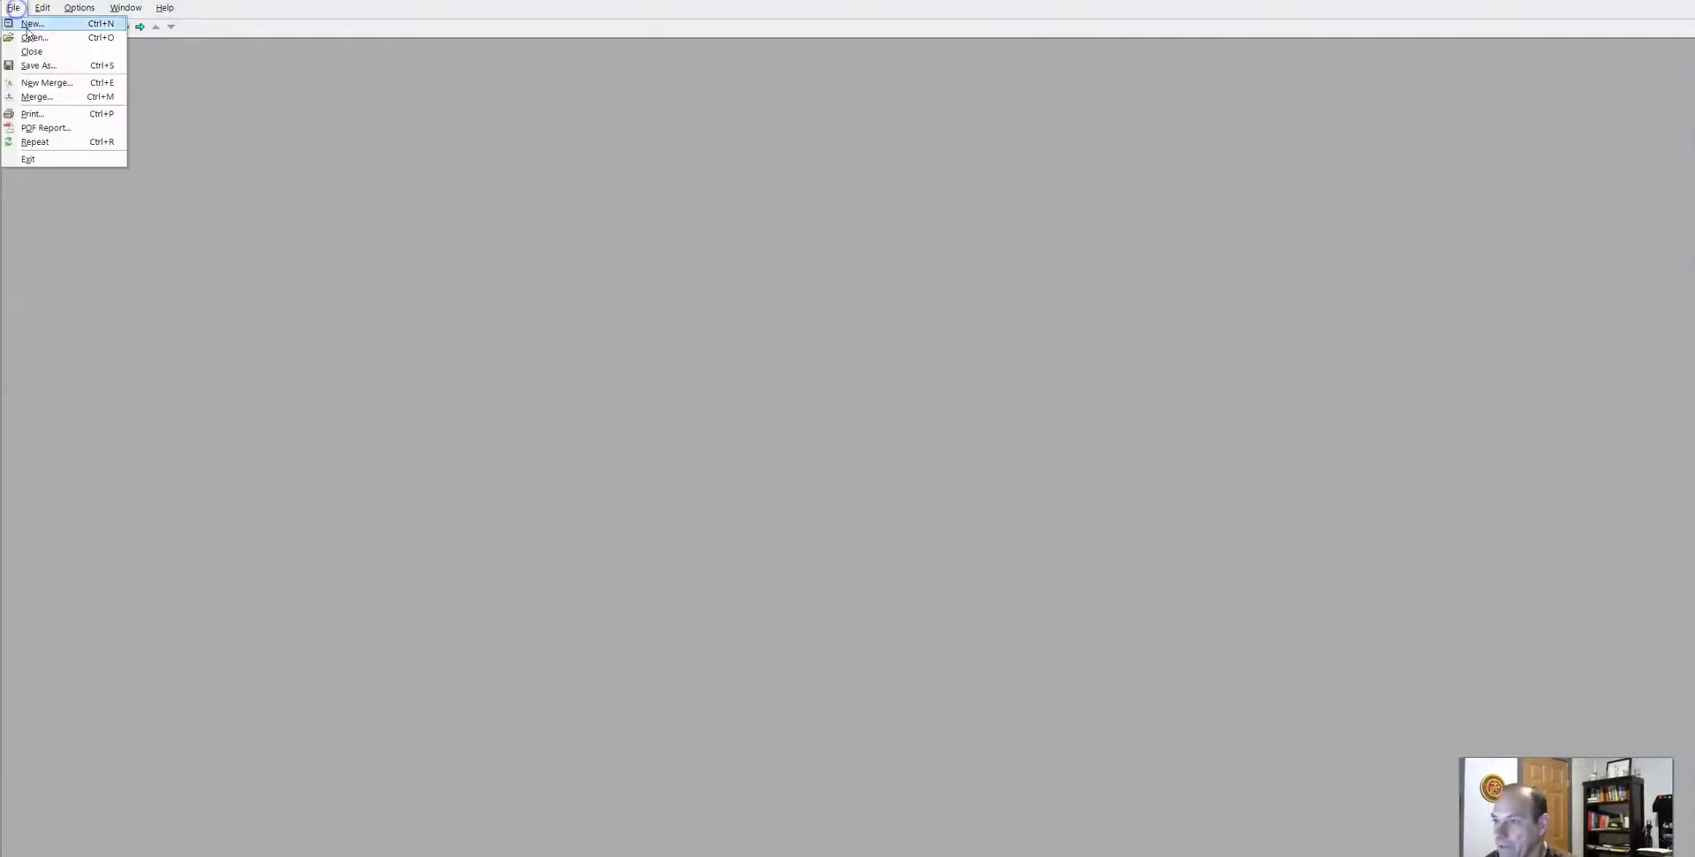
Start a new compare without saving and load HS_2_17_390_020818.ACD as the left content.
left_click(33, 42)
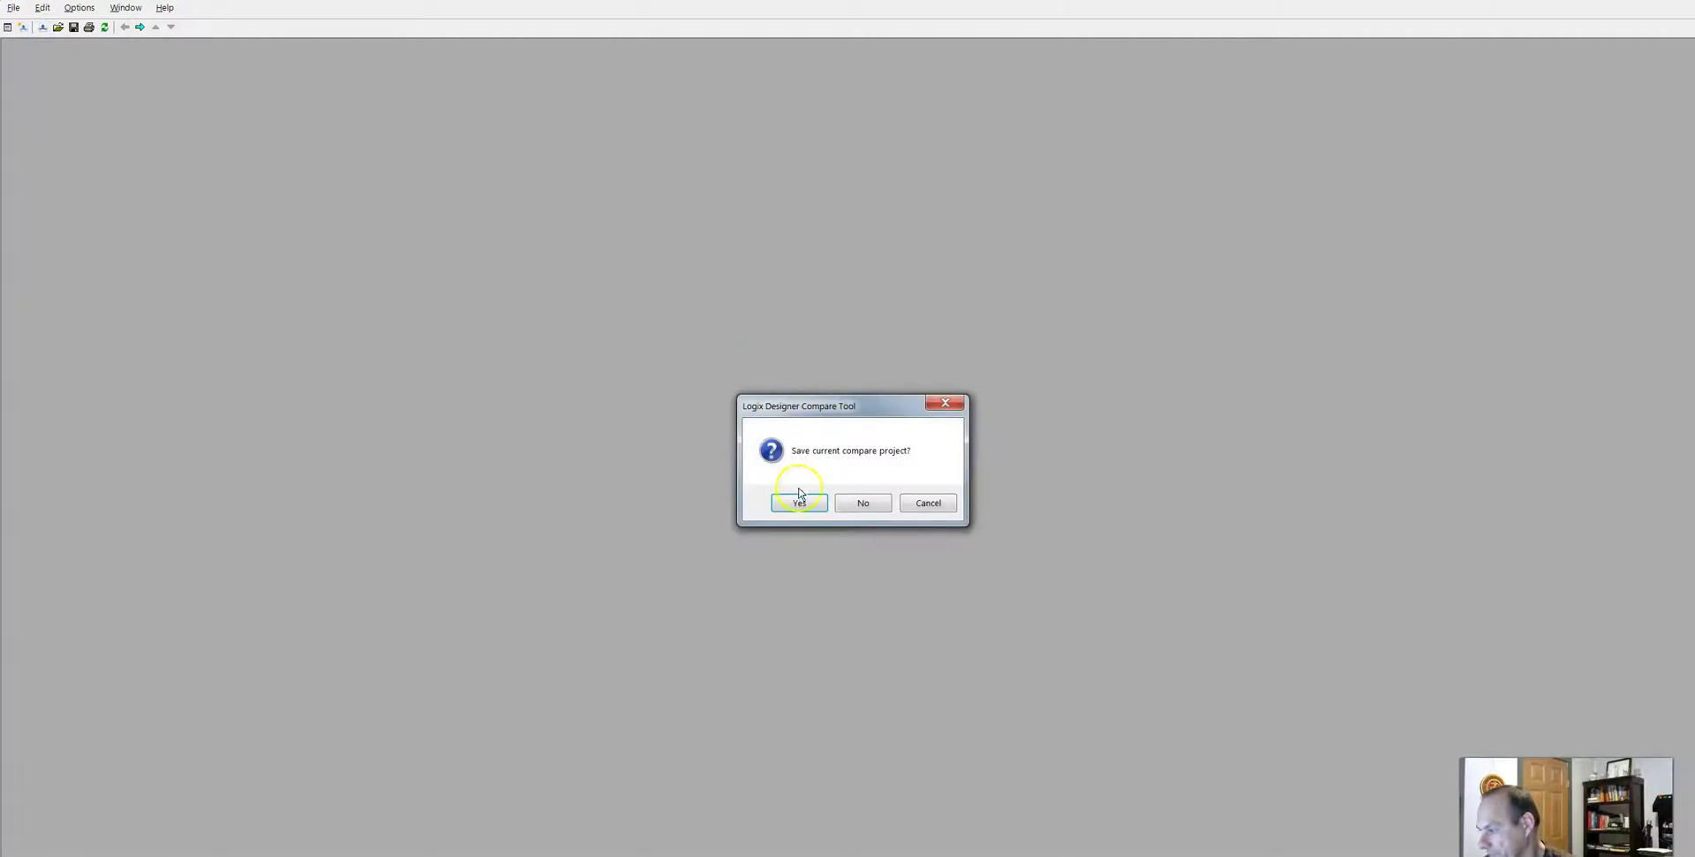
left_click(863, 503)
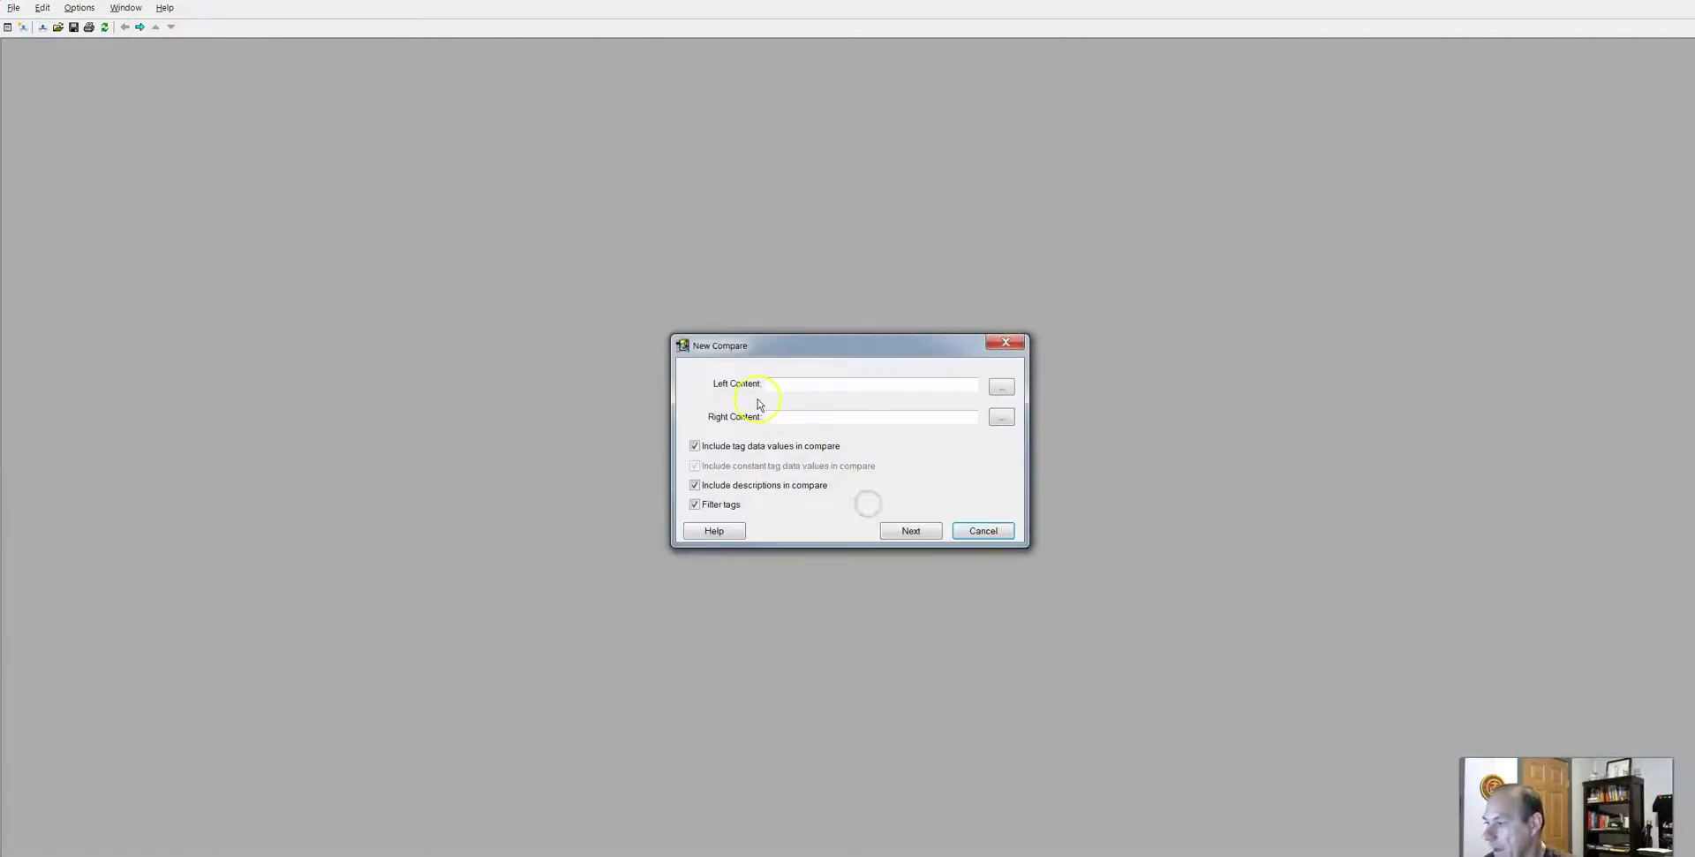
left_click(1003, 385)
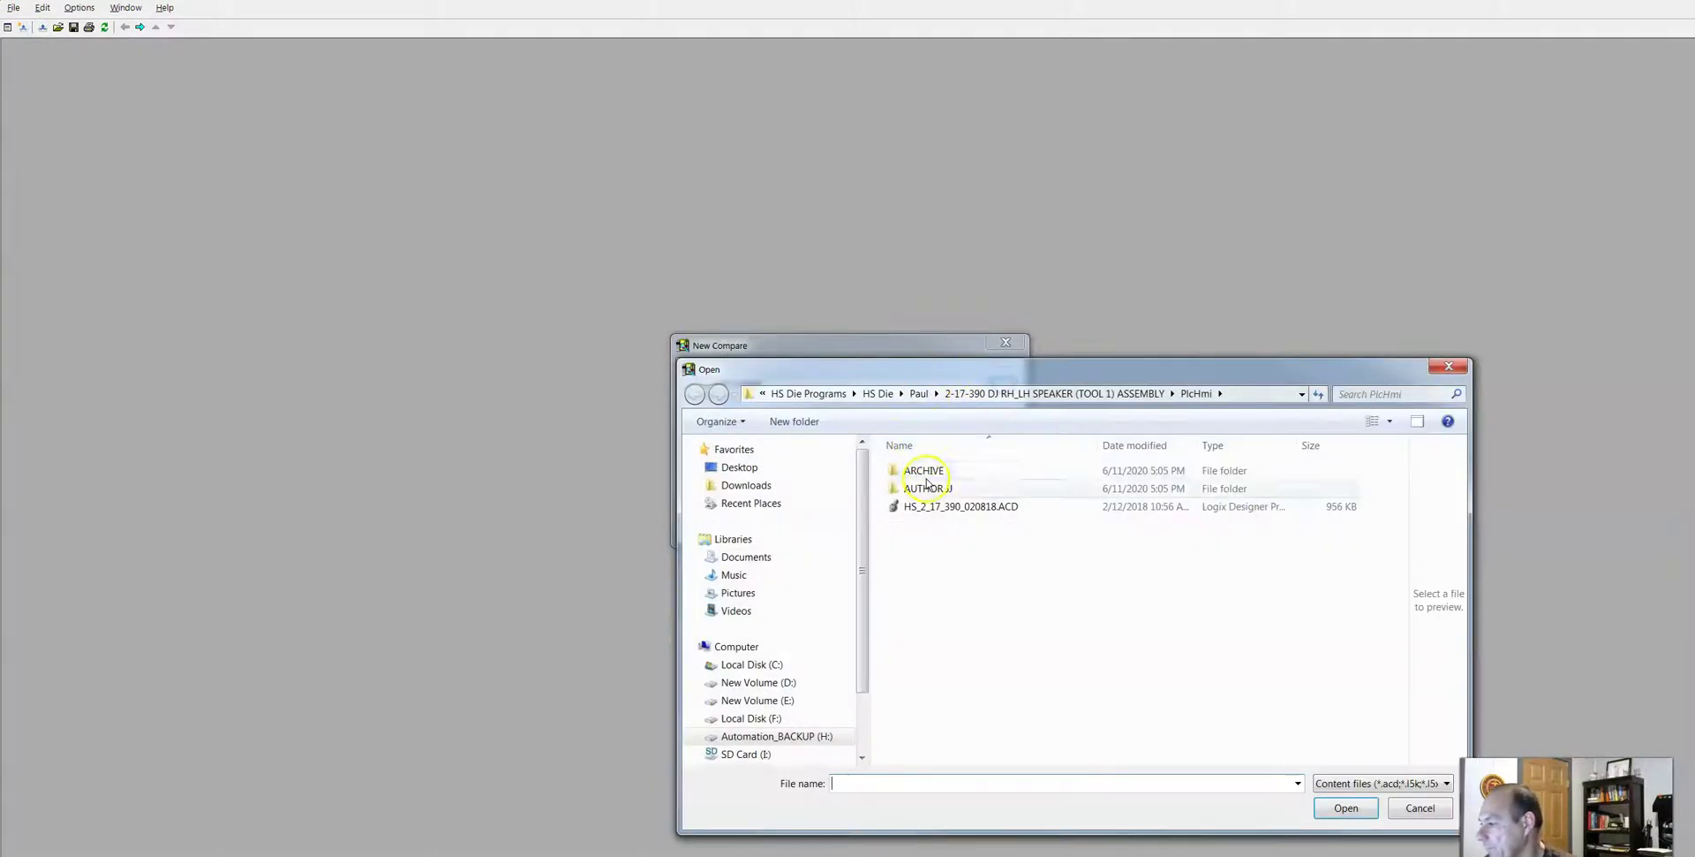
left_click(937, 507)
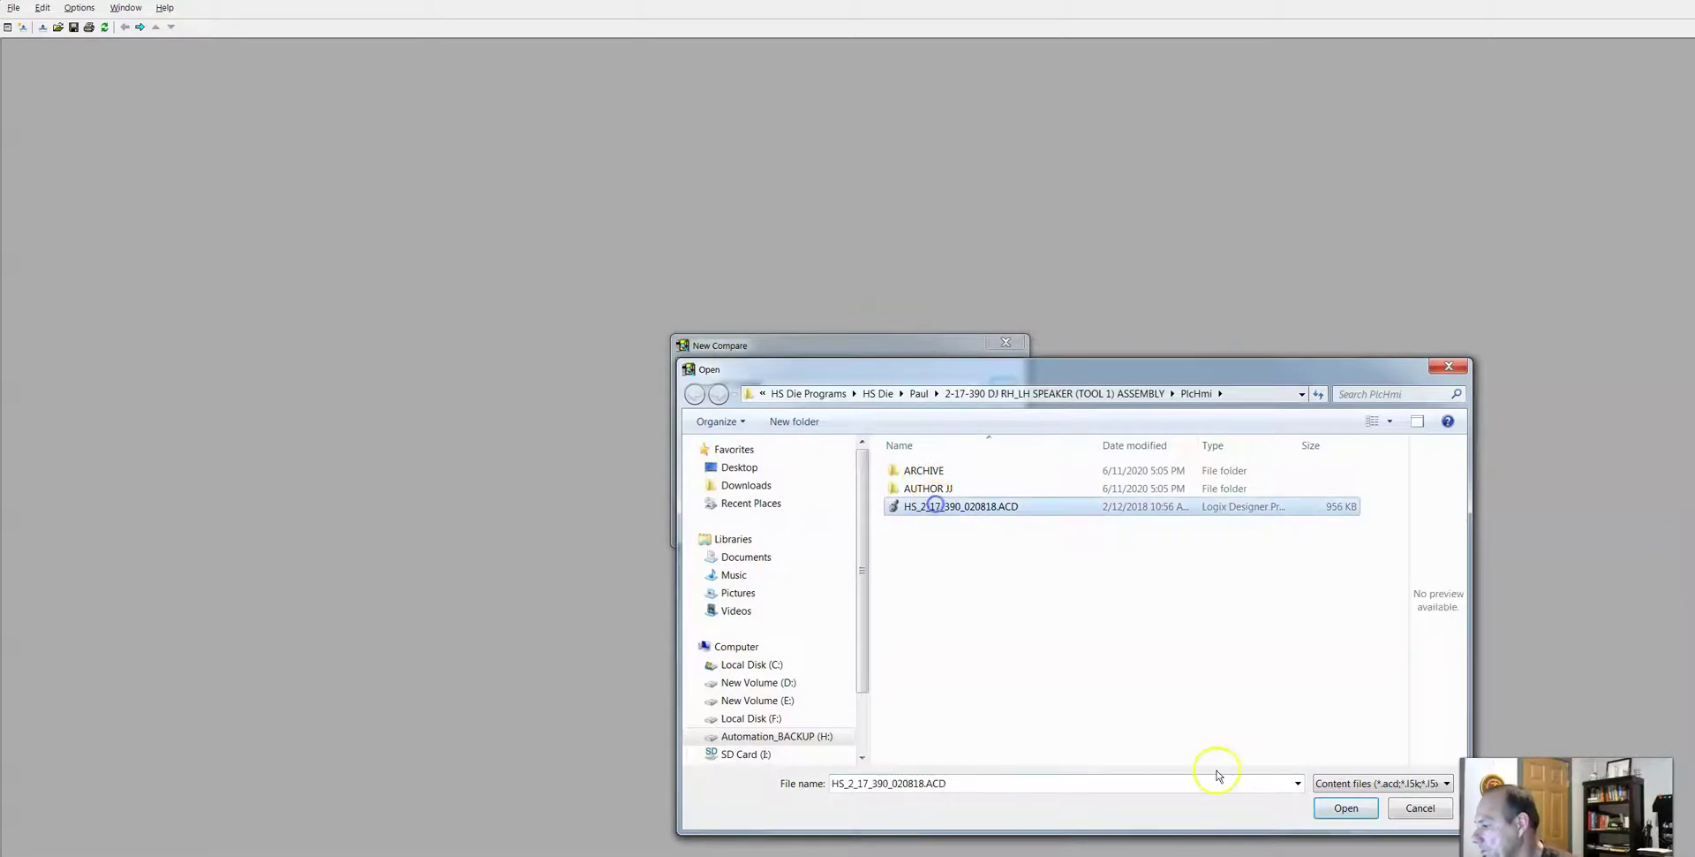
left_click(1346, 807)
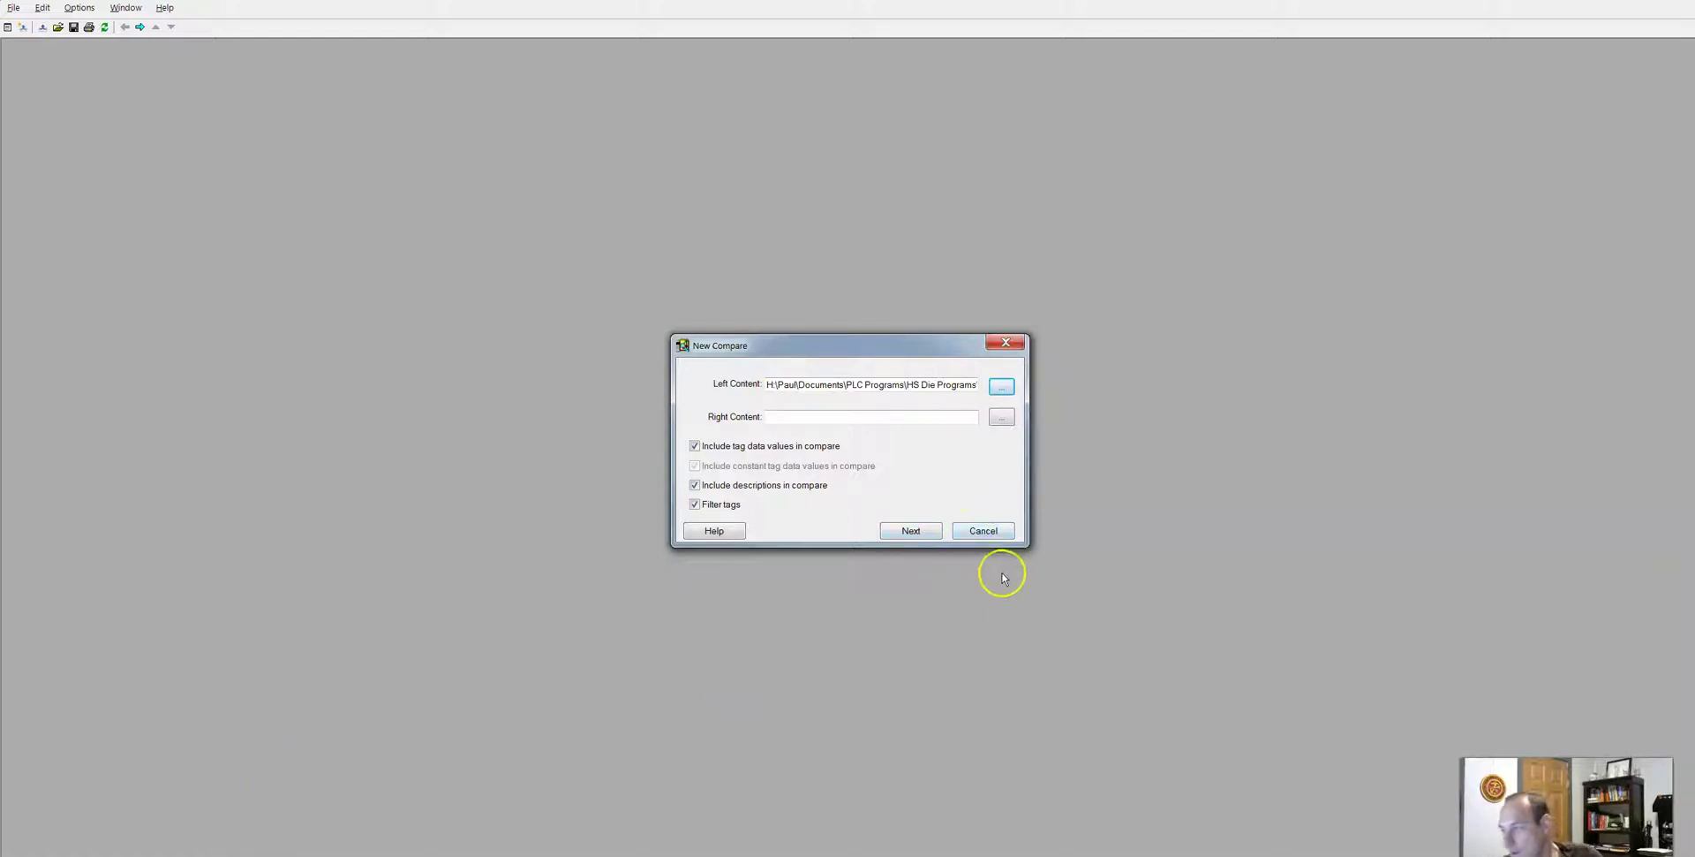
Load the archived HS_2_17_390_013118.ACD from ARCHIVE's 013118 folder as the right content.
left_click(1001, 416)
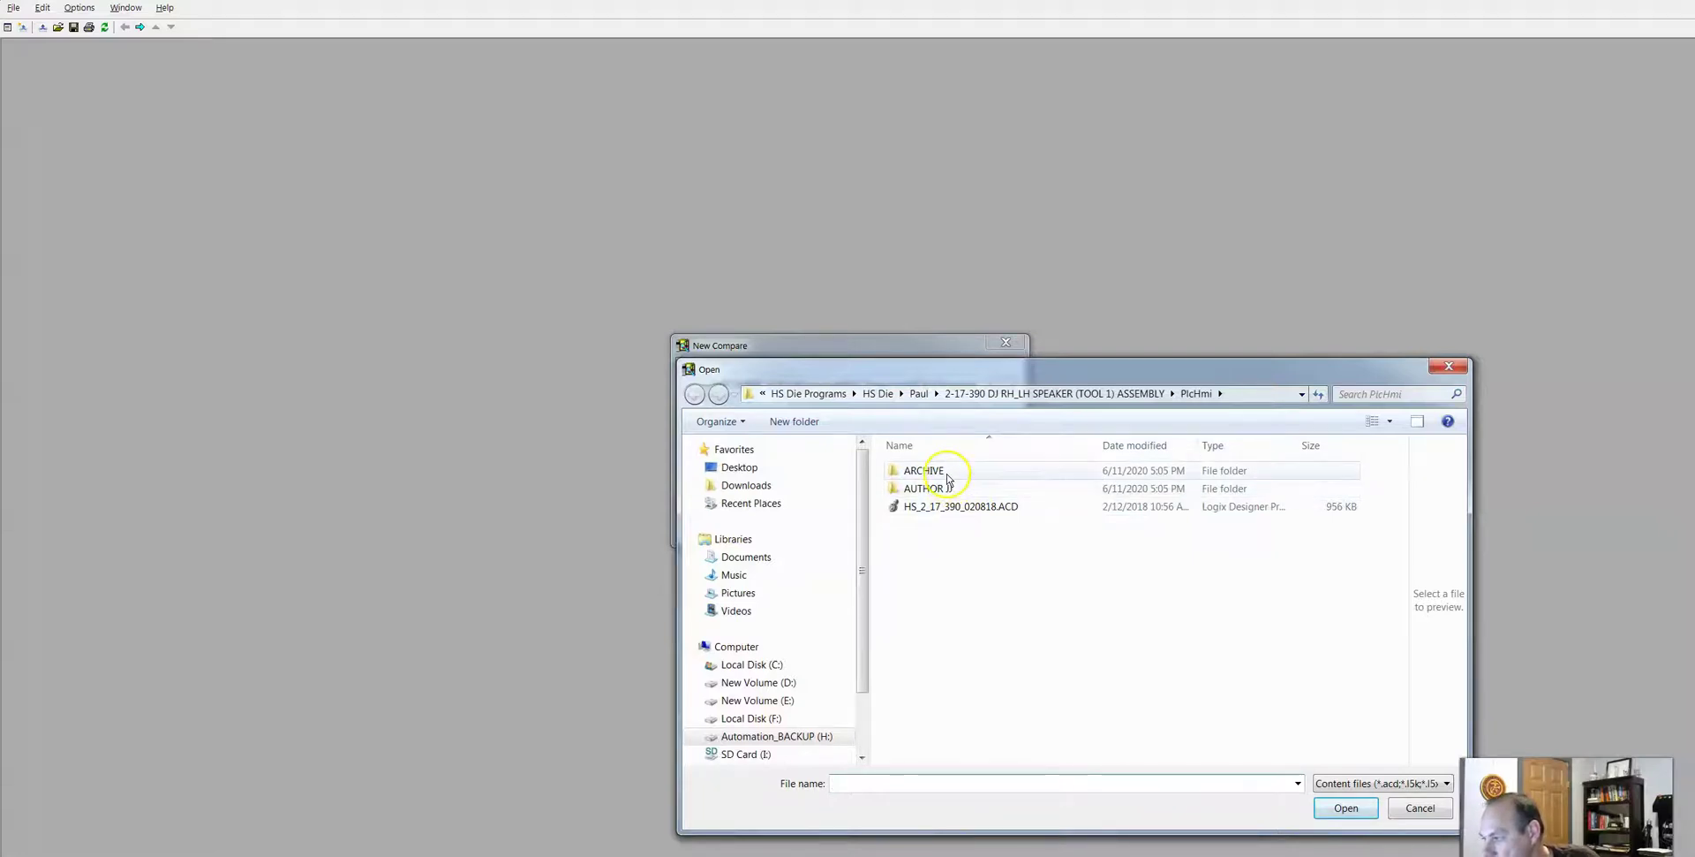
double_click(942, 470)
double_click(976, 473)
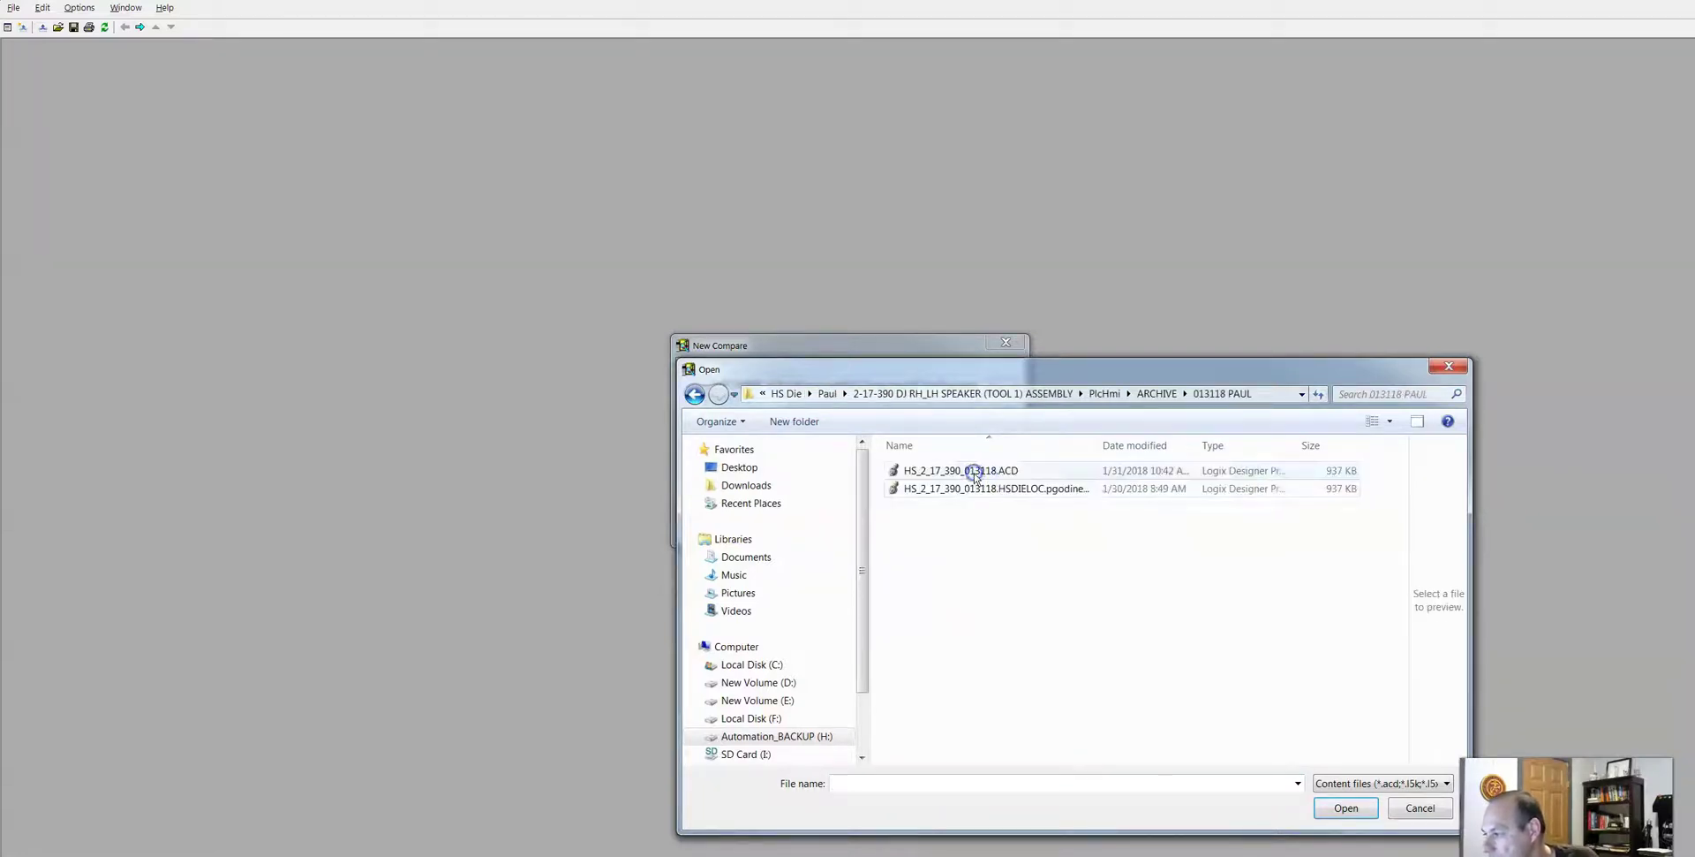
left_click(975, 471)
left_click(1362, 811)
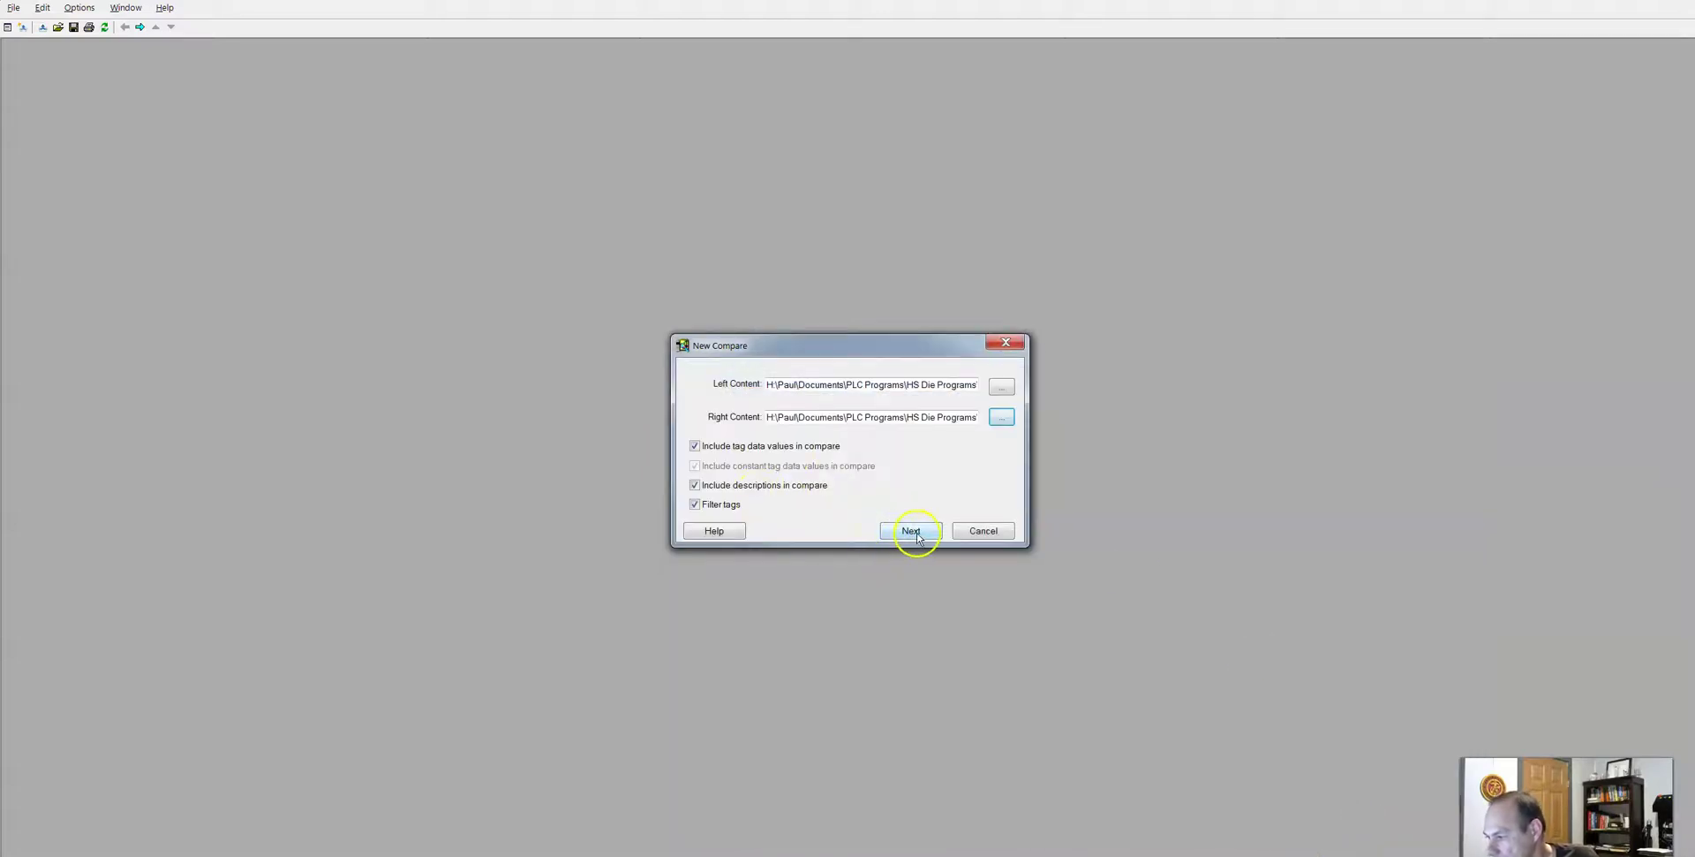
Include Controller Tags and MAIN_PROGRAM Tags in the tag filter and run the compare.
left_click(908, 528)
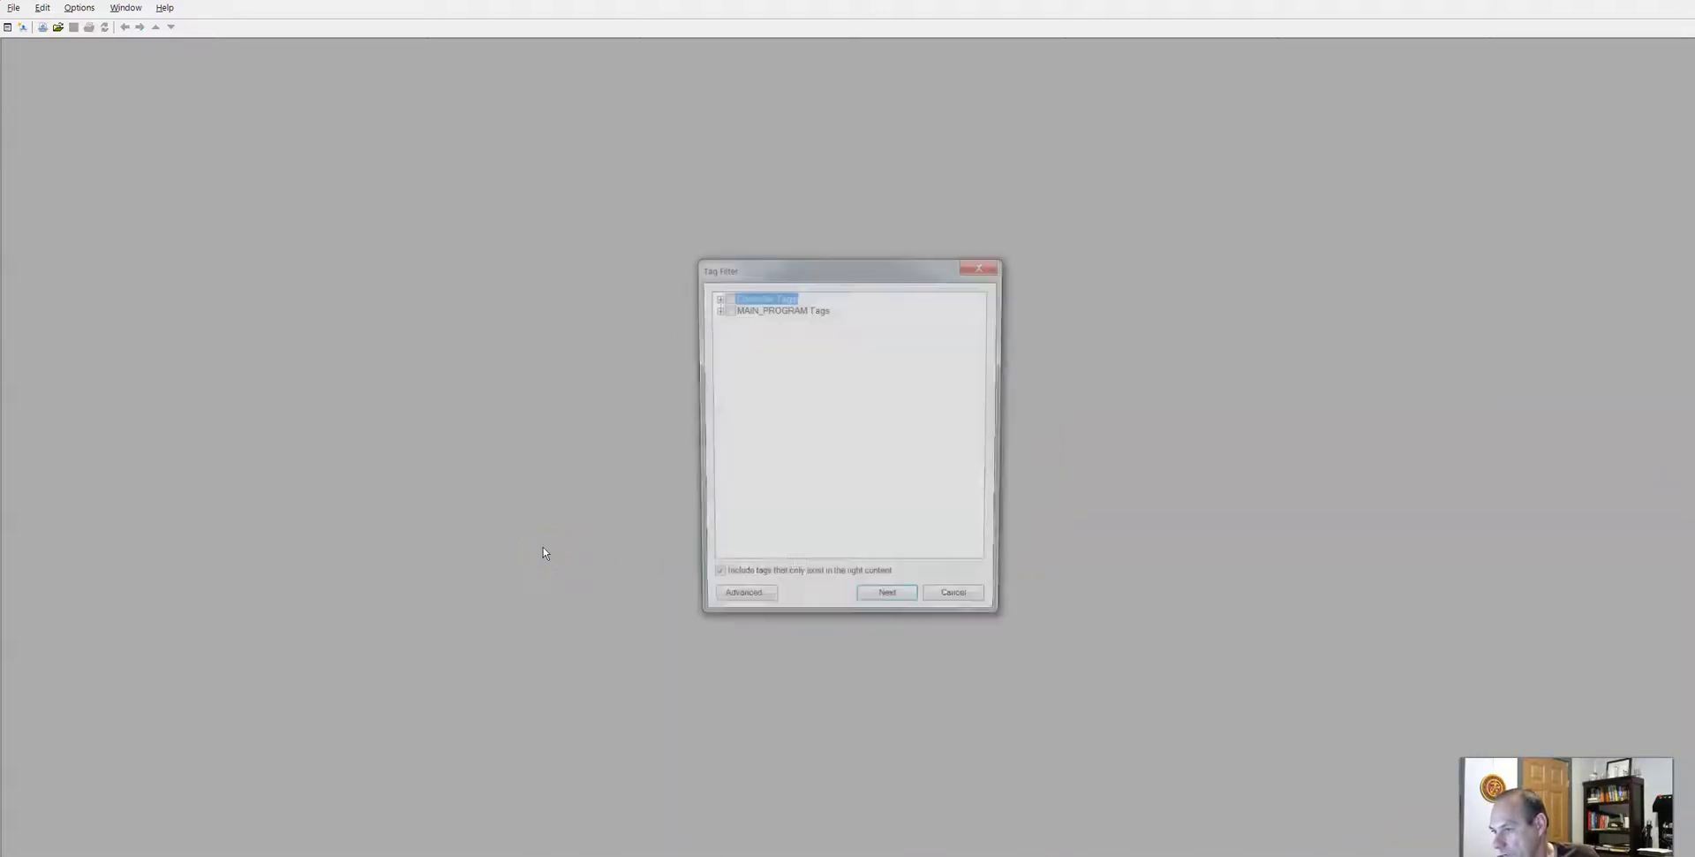
left_click(726, 297)
left_click(728, 309)
left_click(883, 604)
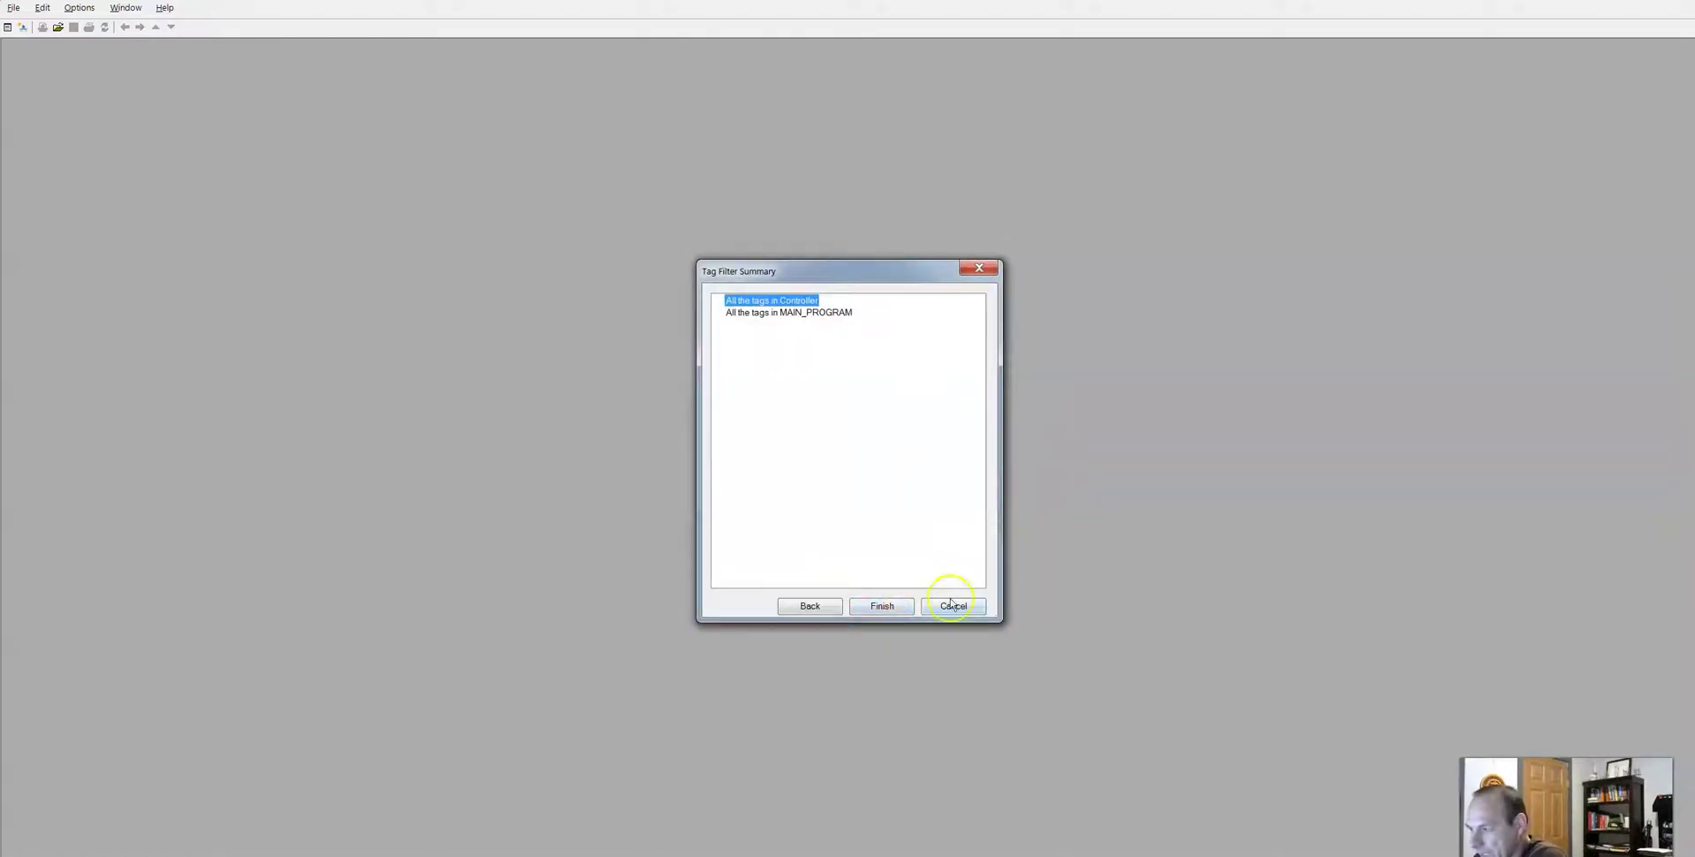
left_click(888, 608)
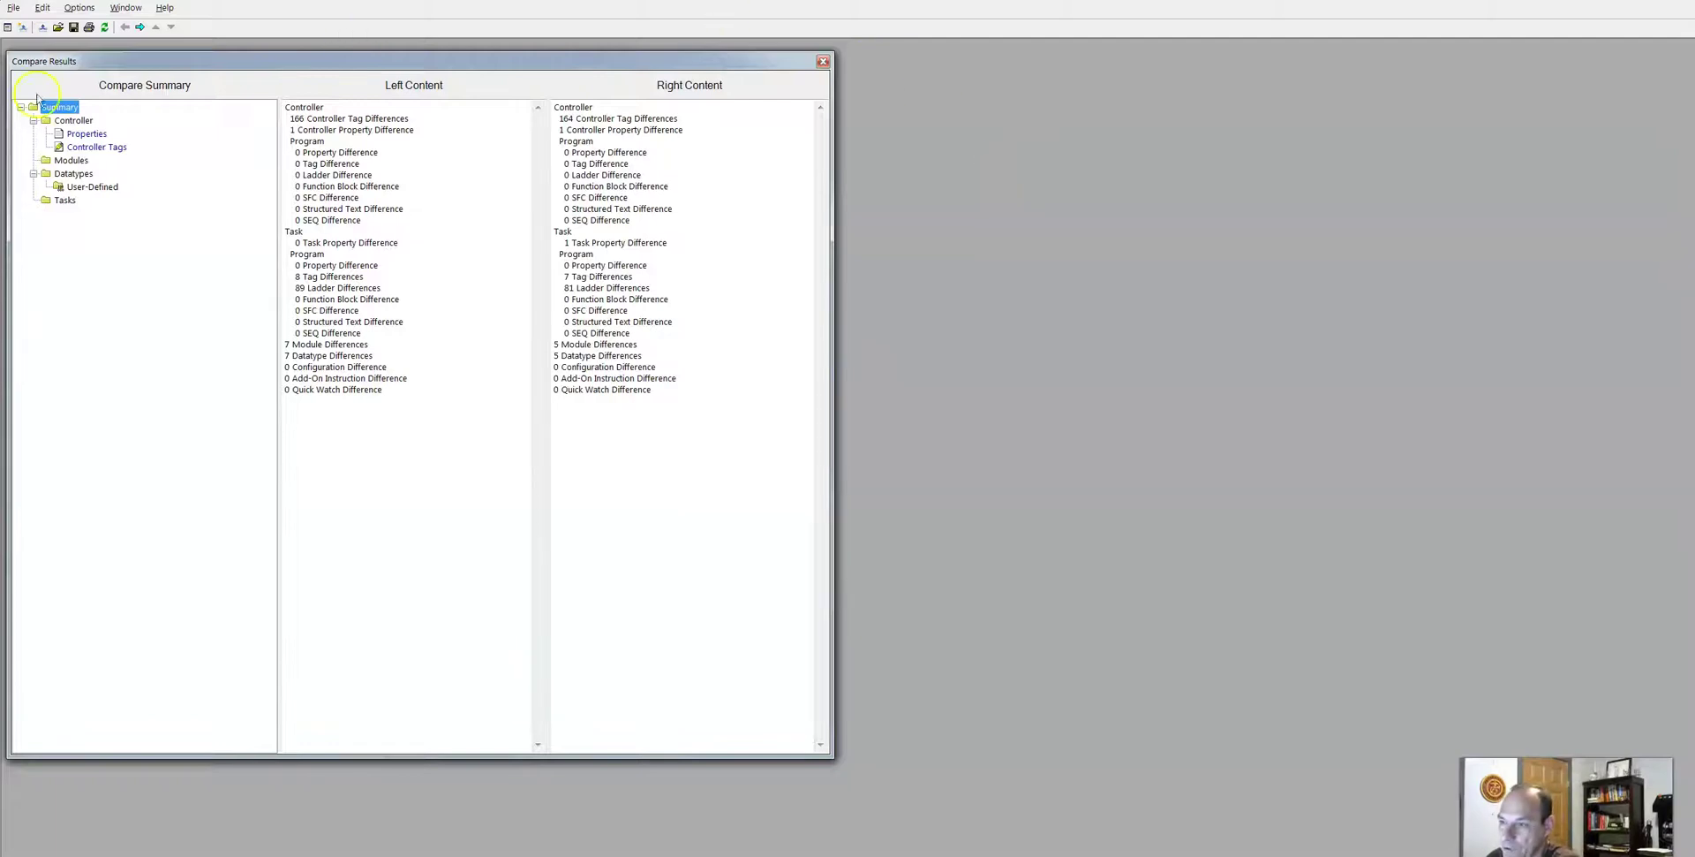
left_click_drag(190, 57, 429, 79)
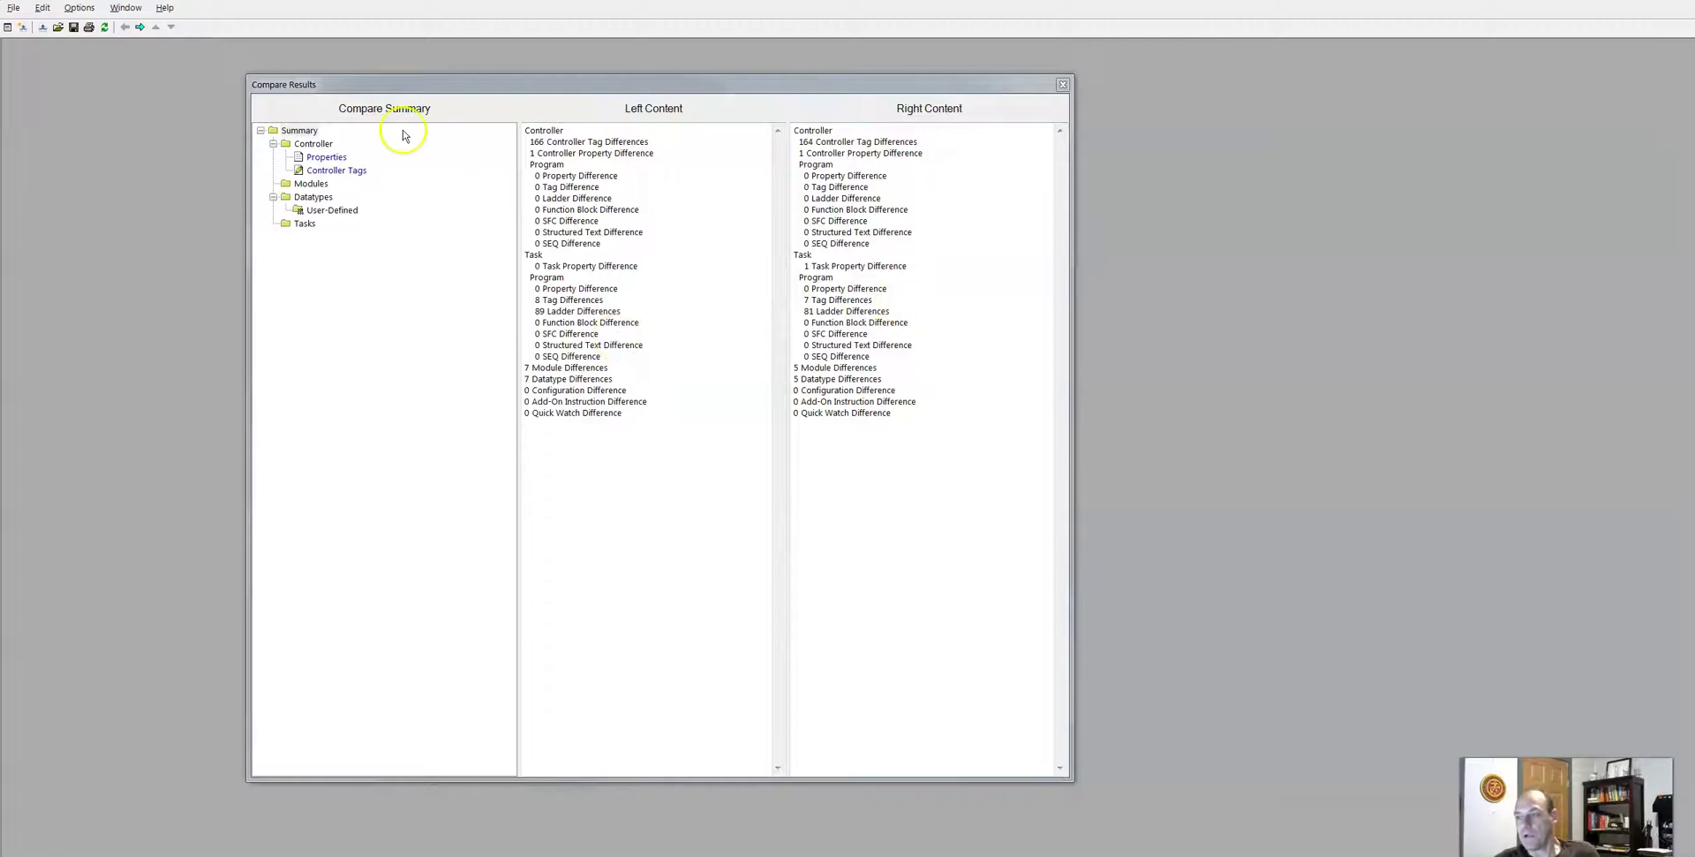
left_click(300, 131)
left_click(309, 143)
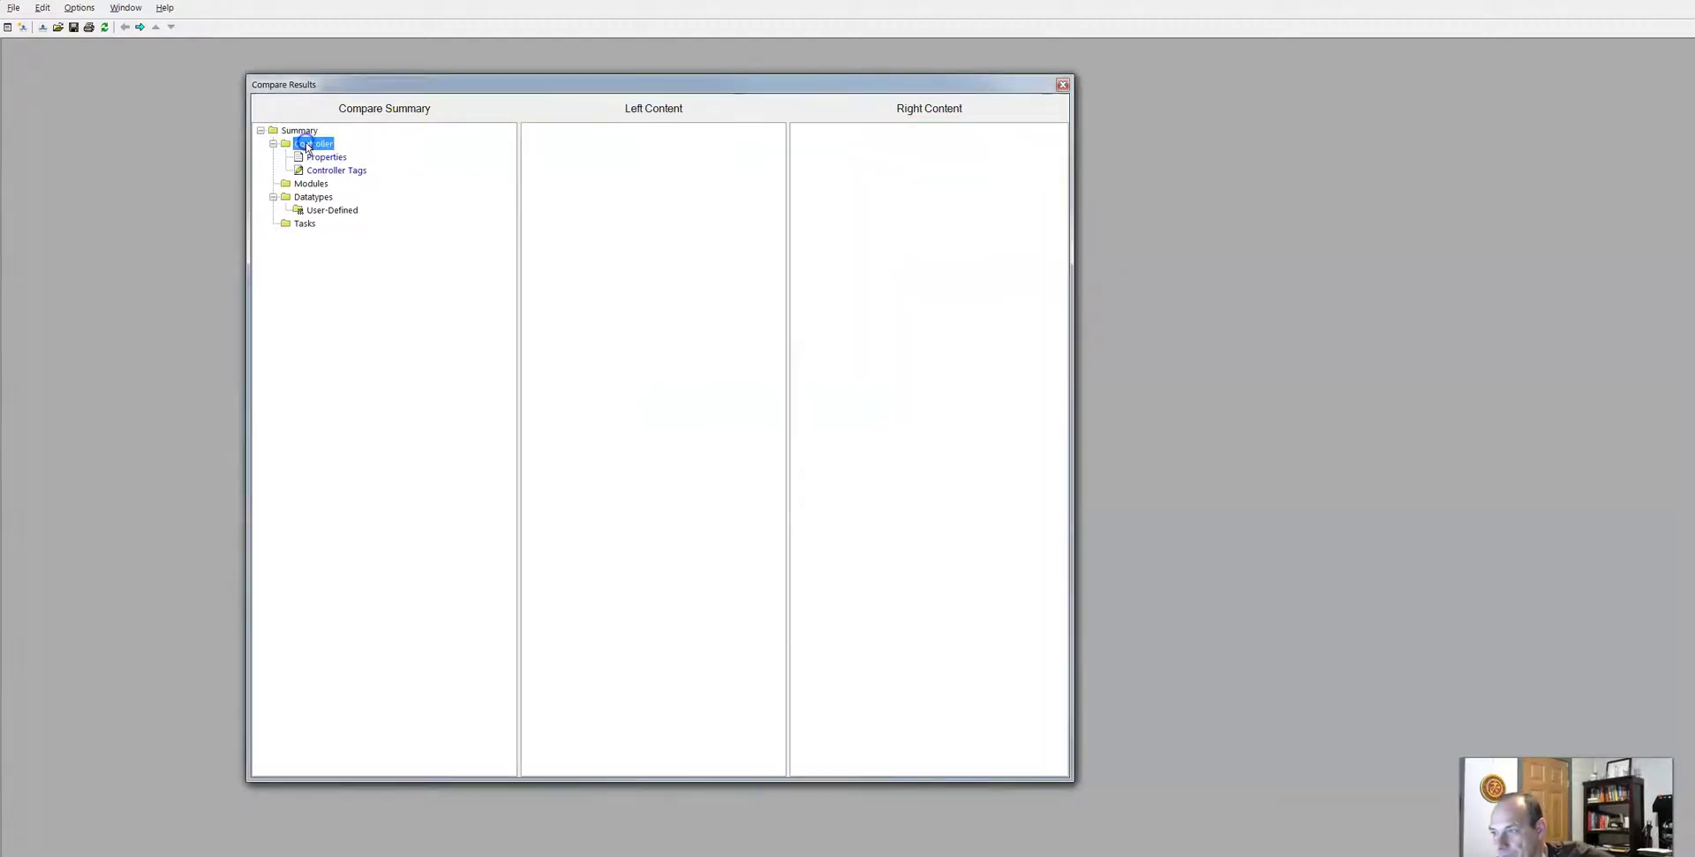
left_click(320, 157)
left_click(323, 170)
left_click(311, 183)
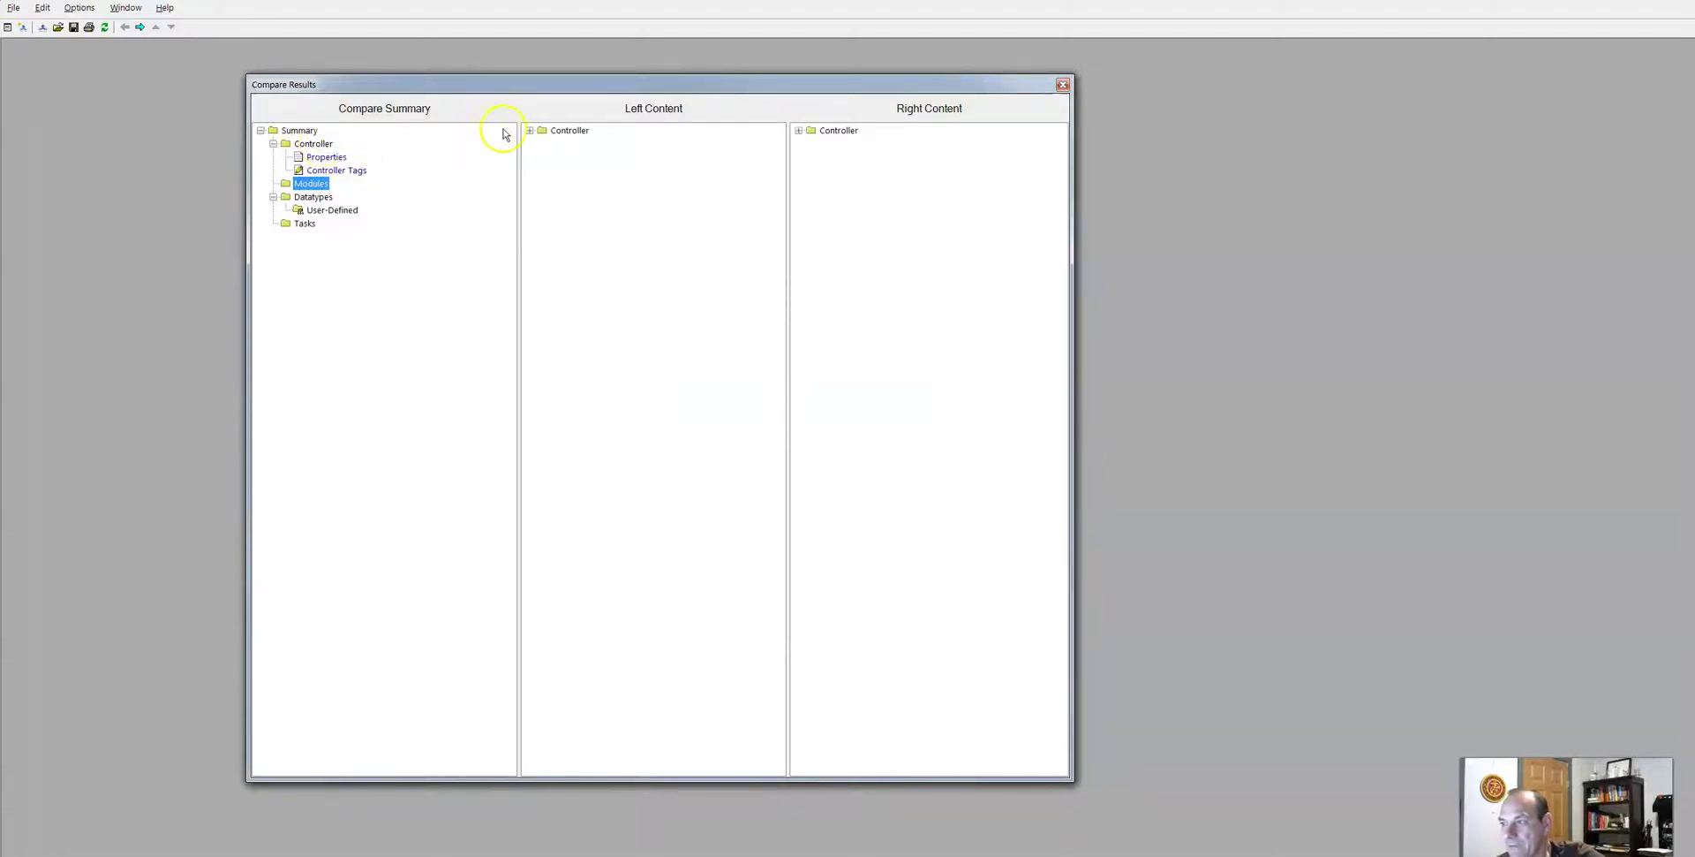
left_click(530, 130)
left_click(542, 143)
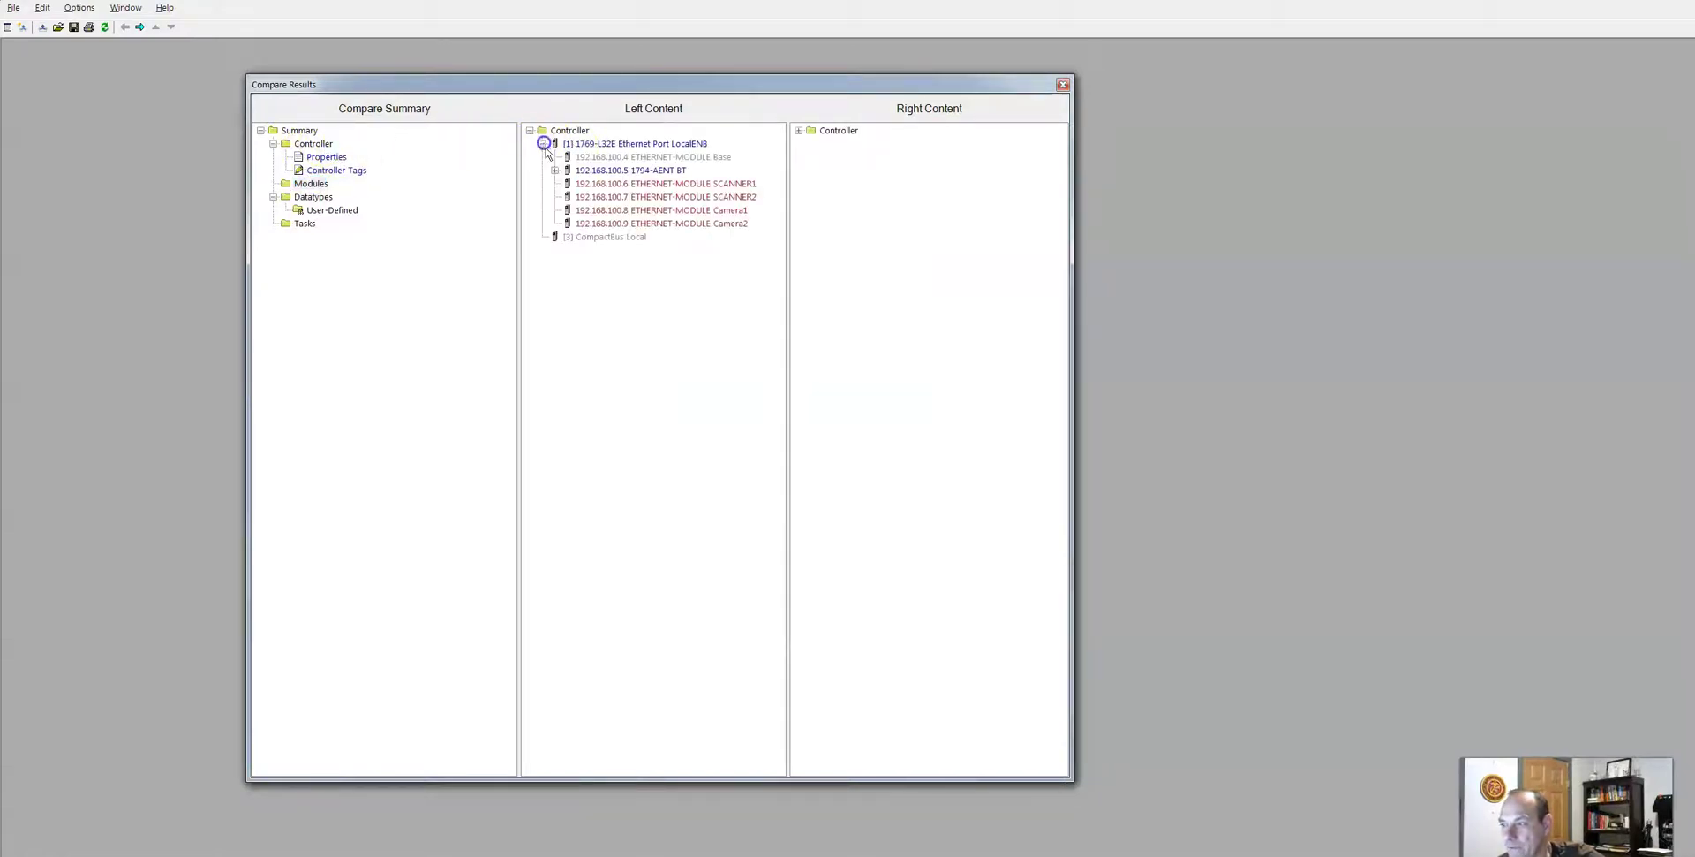
left_click(798, 130)
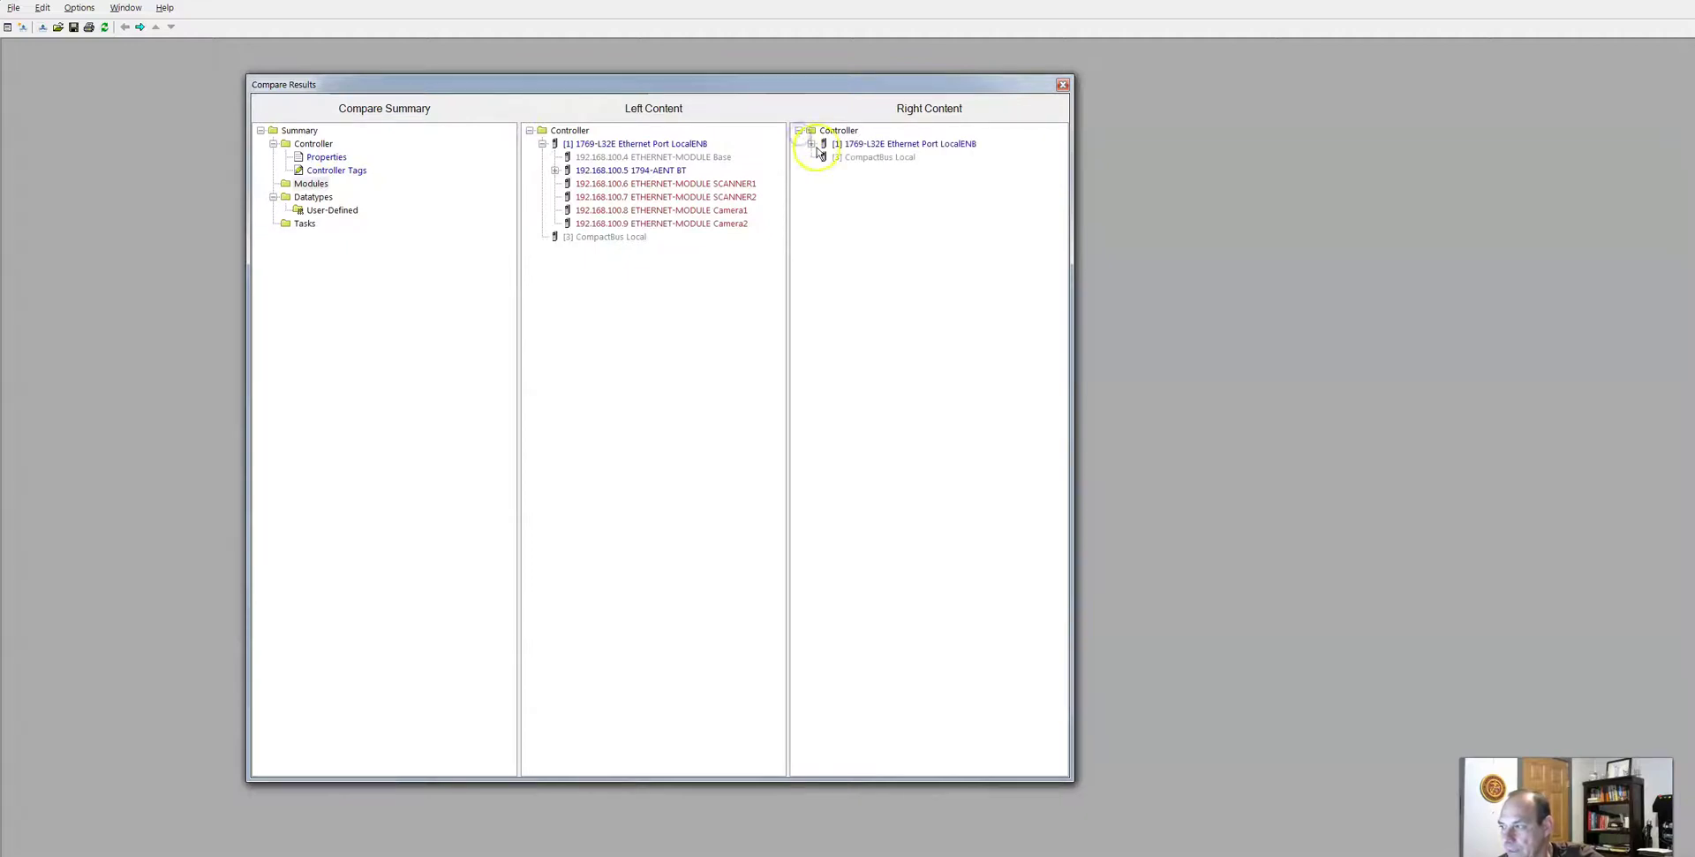
left_click(810, 143)
left_click(823, 170)
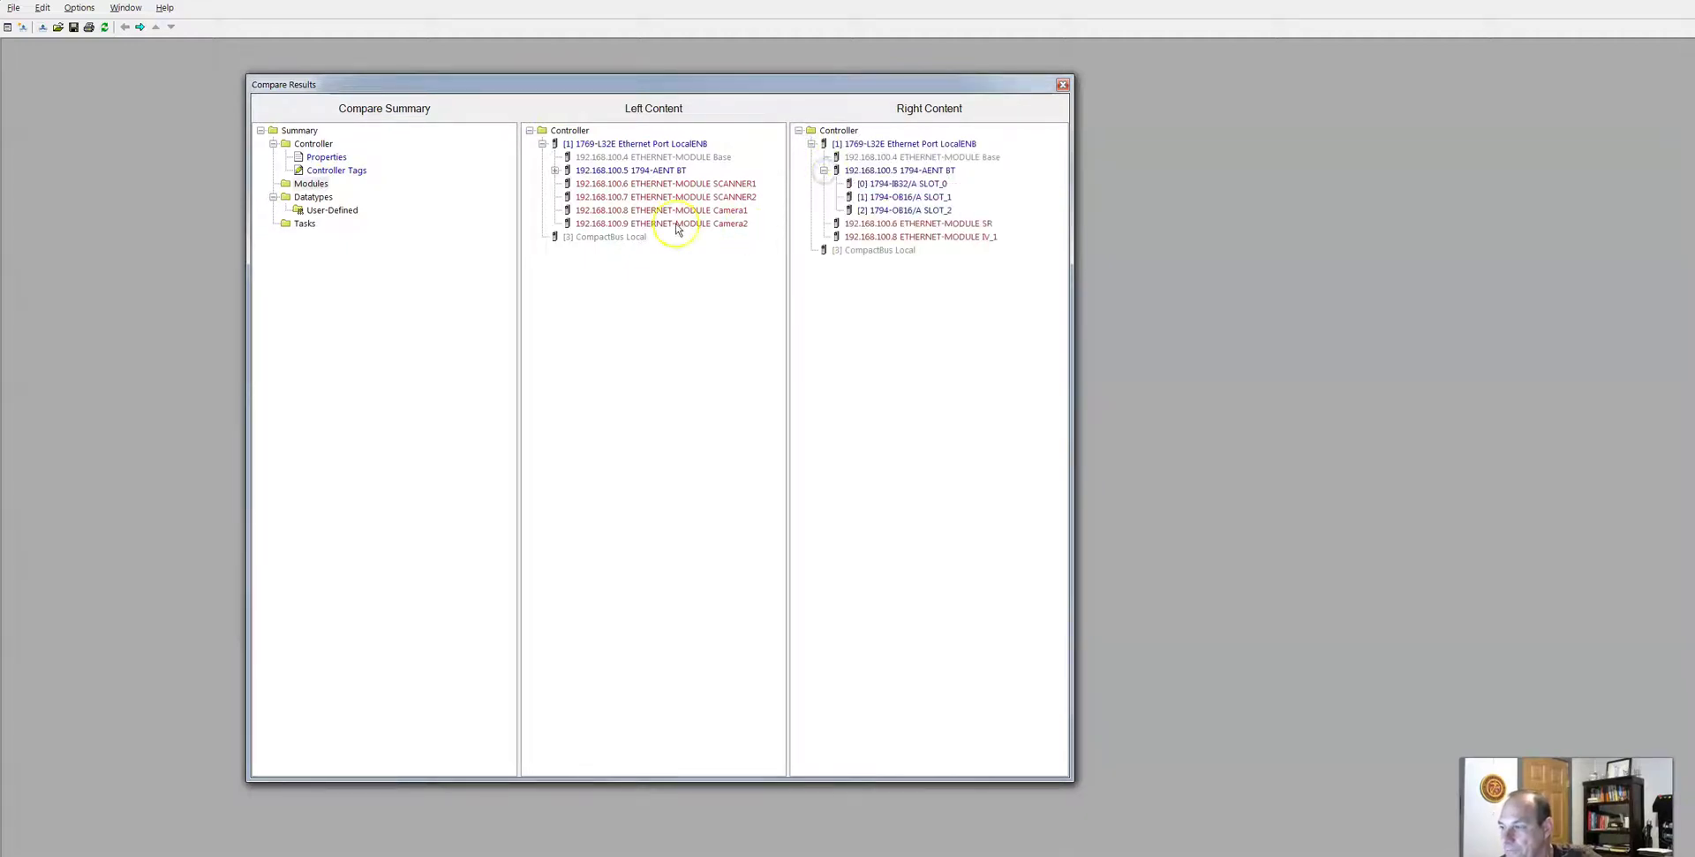
left_click(298, 130)
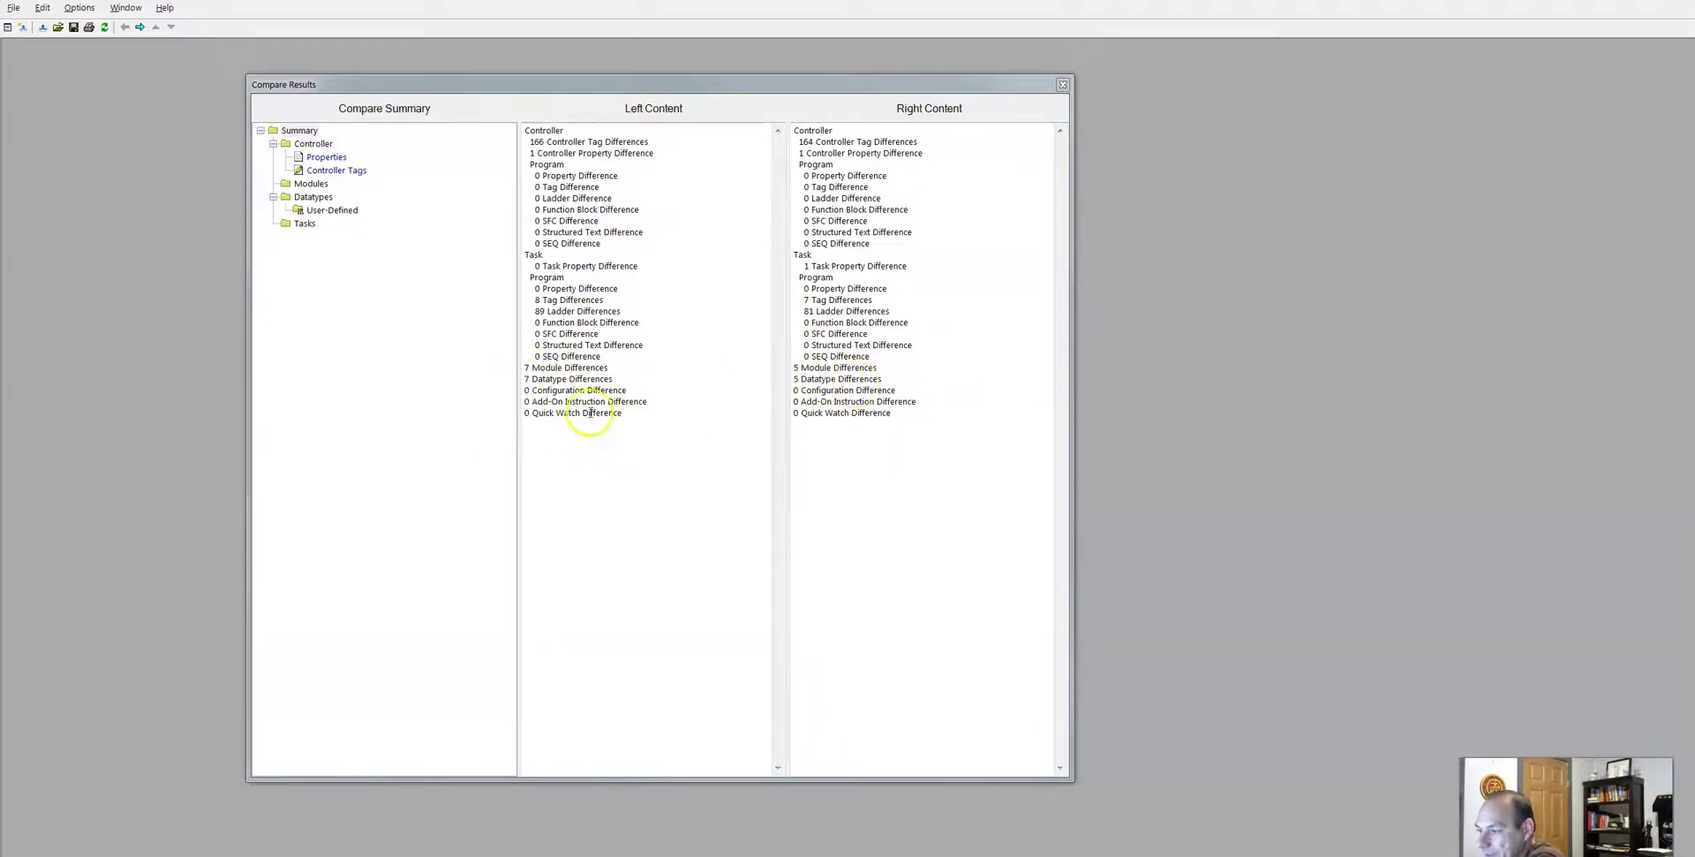
Open the Controller Properties comparison and place it at the upper right beside Compare Results.
double_click(313, 144)
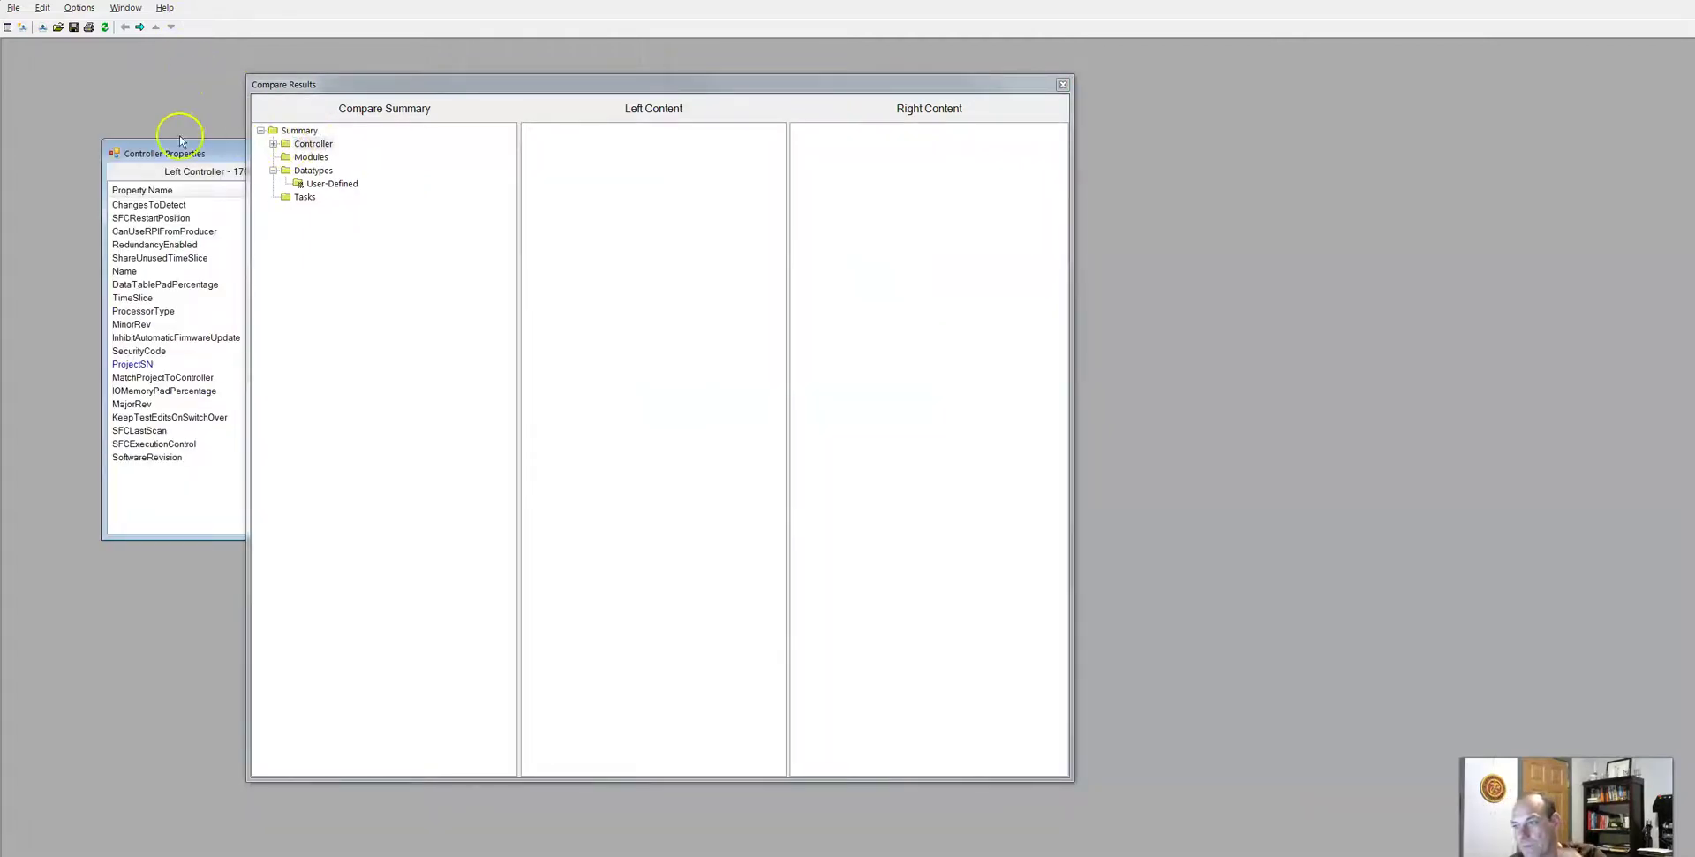
left_click_drag(179, 152, 1067, 196)
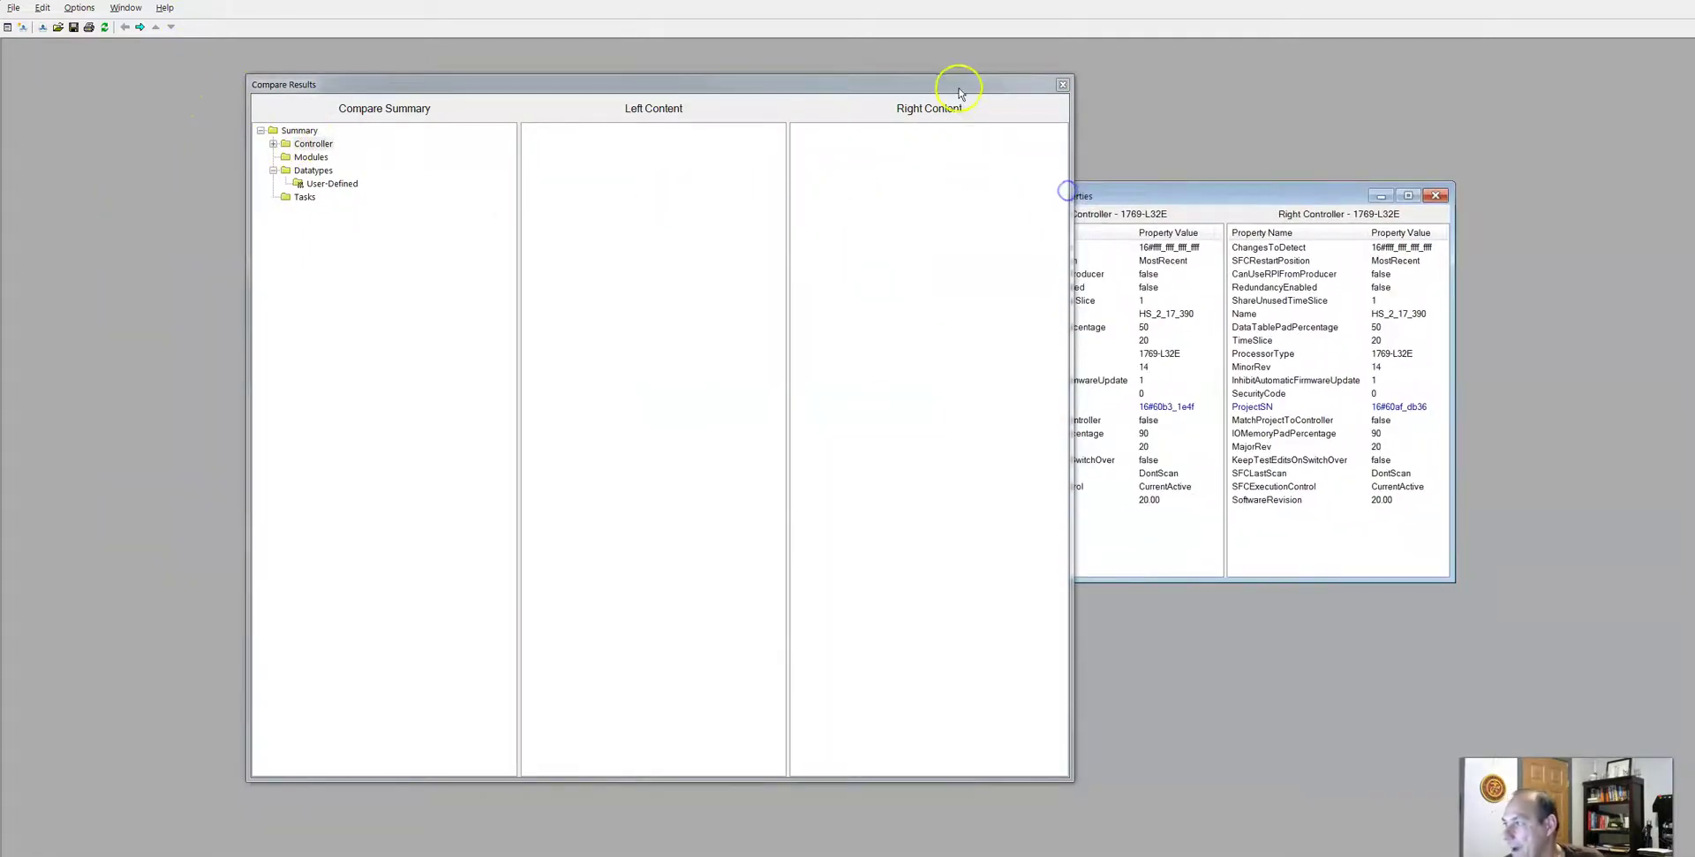
left_click_drag(957, 76, 666, 75)
left_click_drag(1139, 192, 1028, 84)
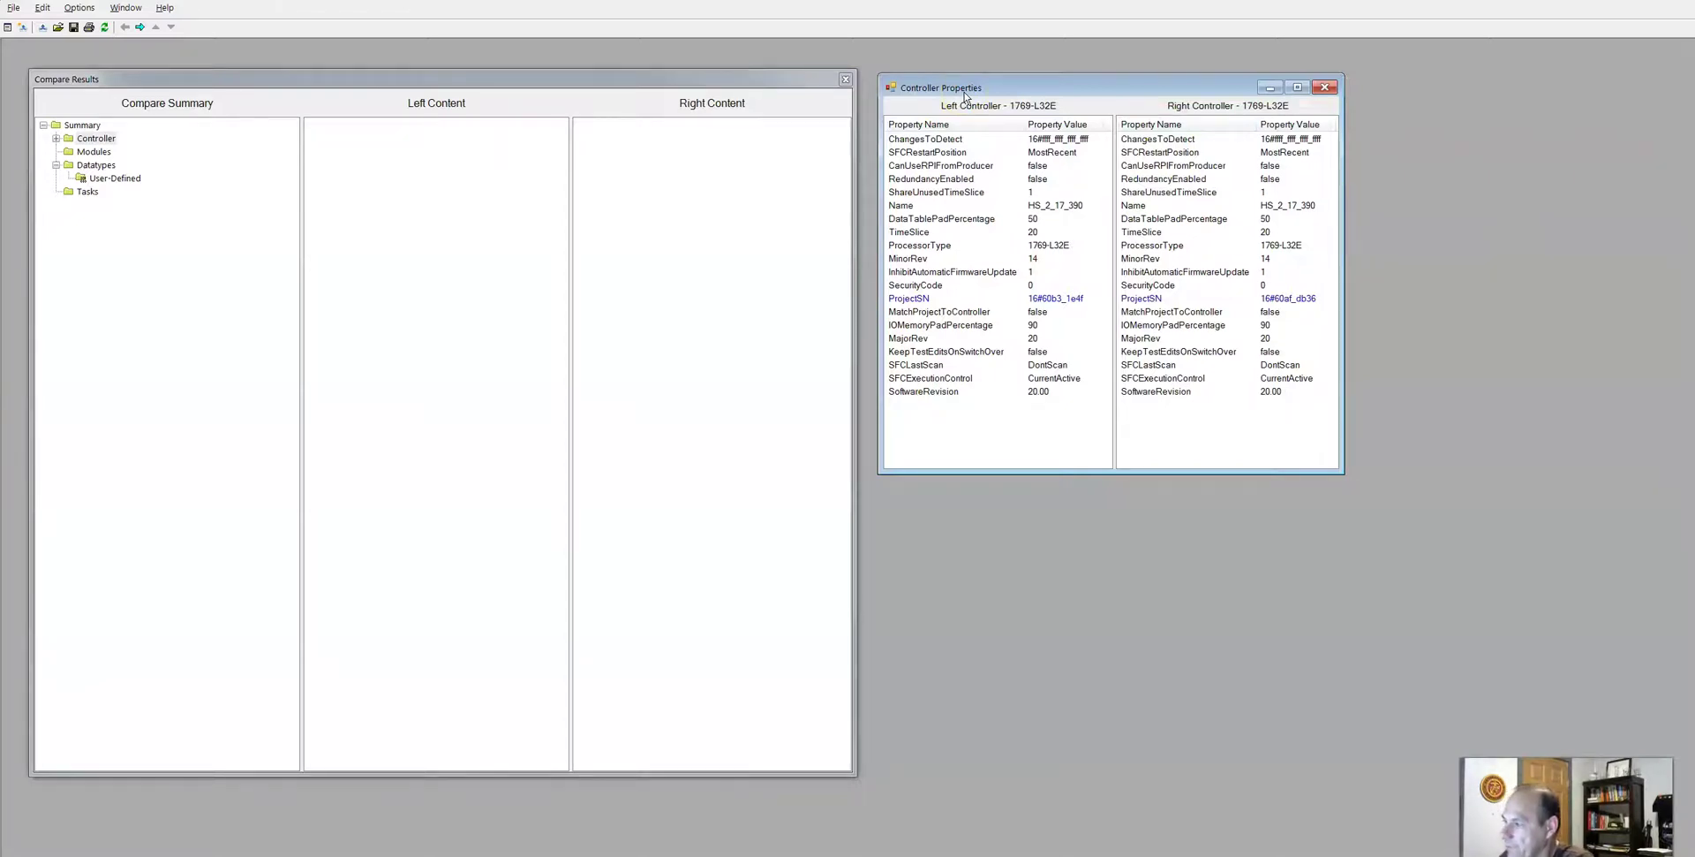
left_click(88, 808)
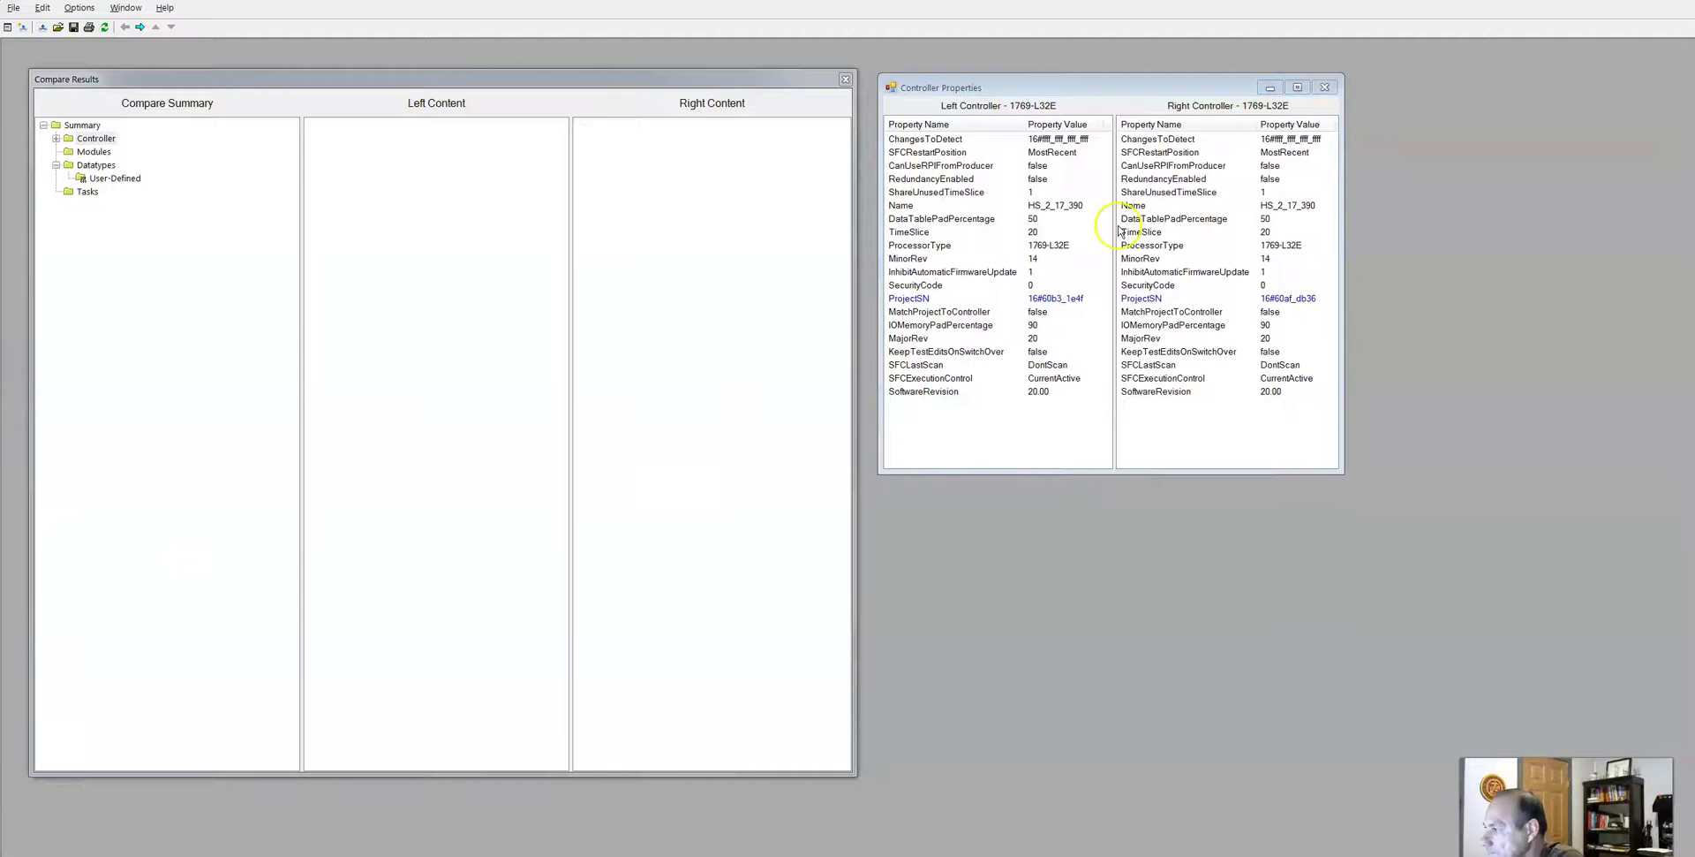
left_click(1325, 89)
left_click(55, 138)
left_click(90, 151)
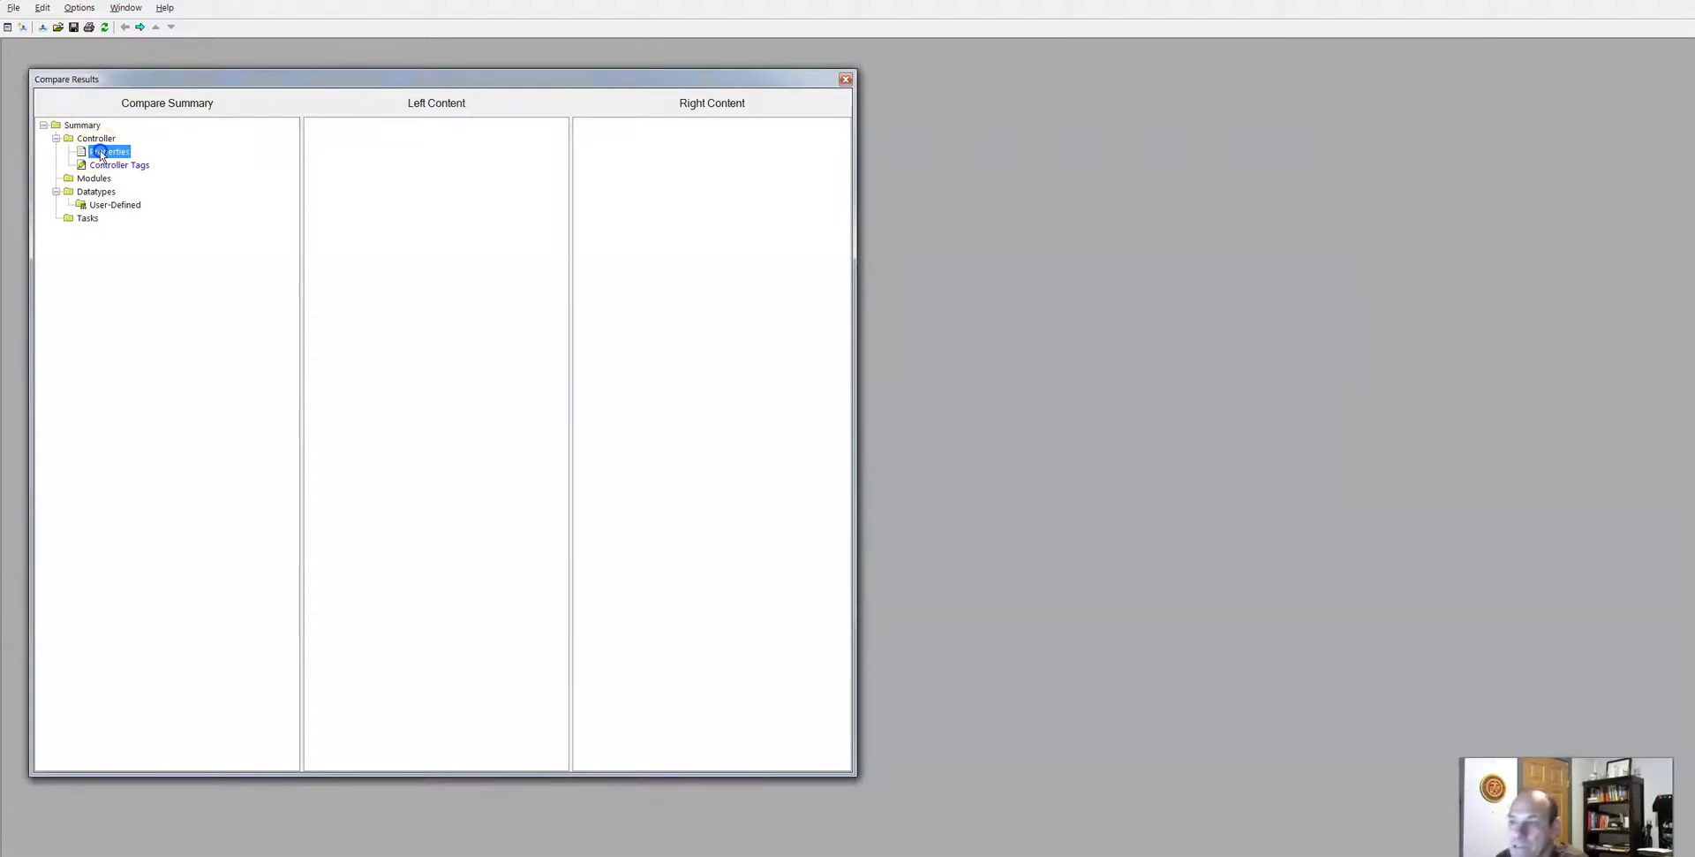
double_click(100, 153)
left_click(105, 152)
left_click_drag(330, 76, 1127, 105)
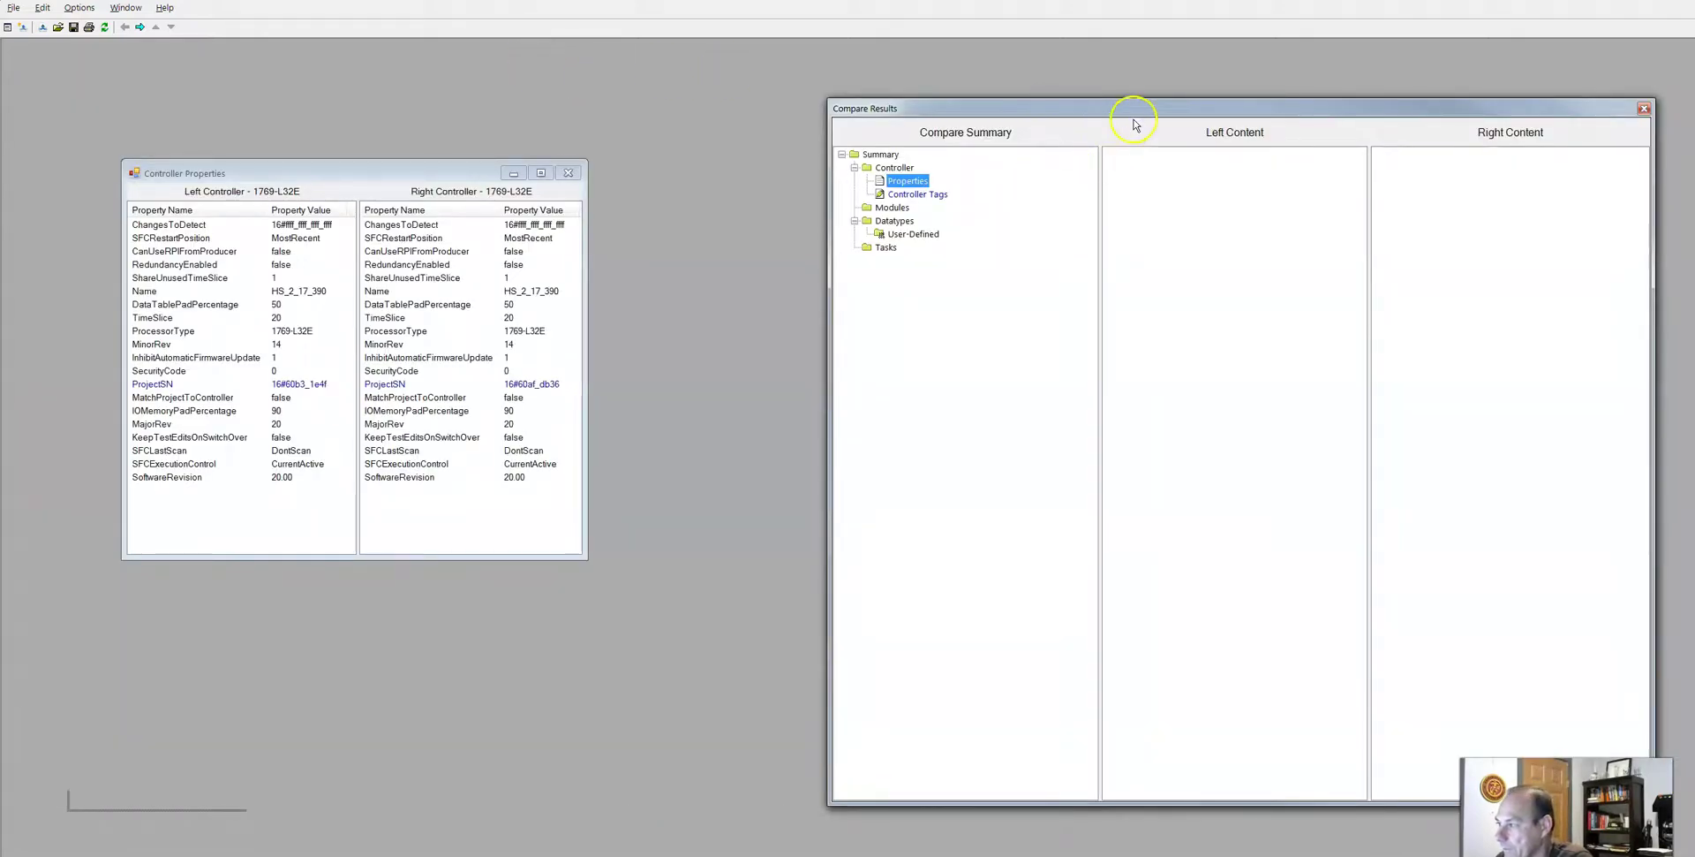
left_click(956, 107)
left_click_drag(979, 107, 922, 97)
Open the Controller Tags comparison beside Compare Results and scroll to the BTI012 tag.
left_click(864, 183)
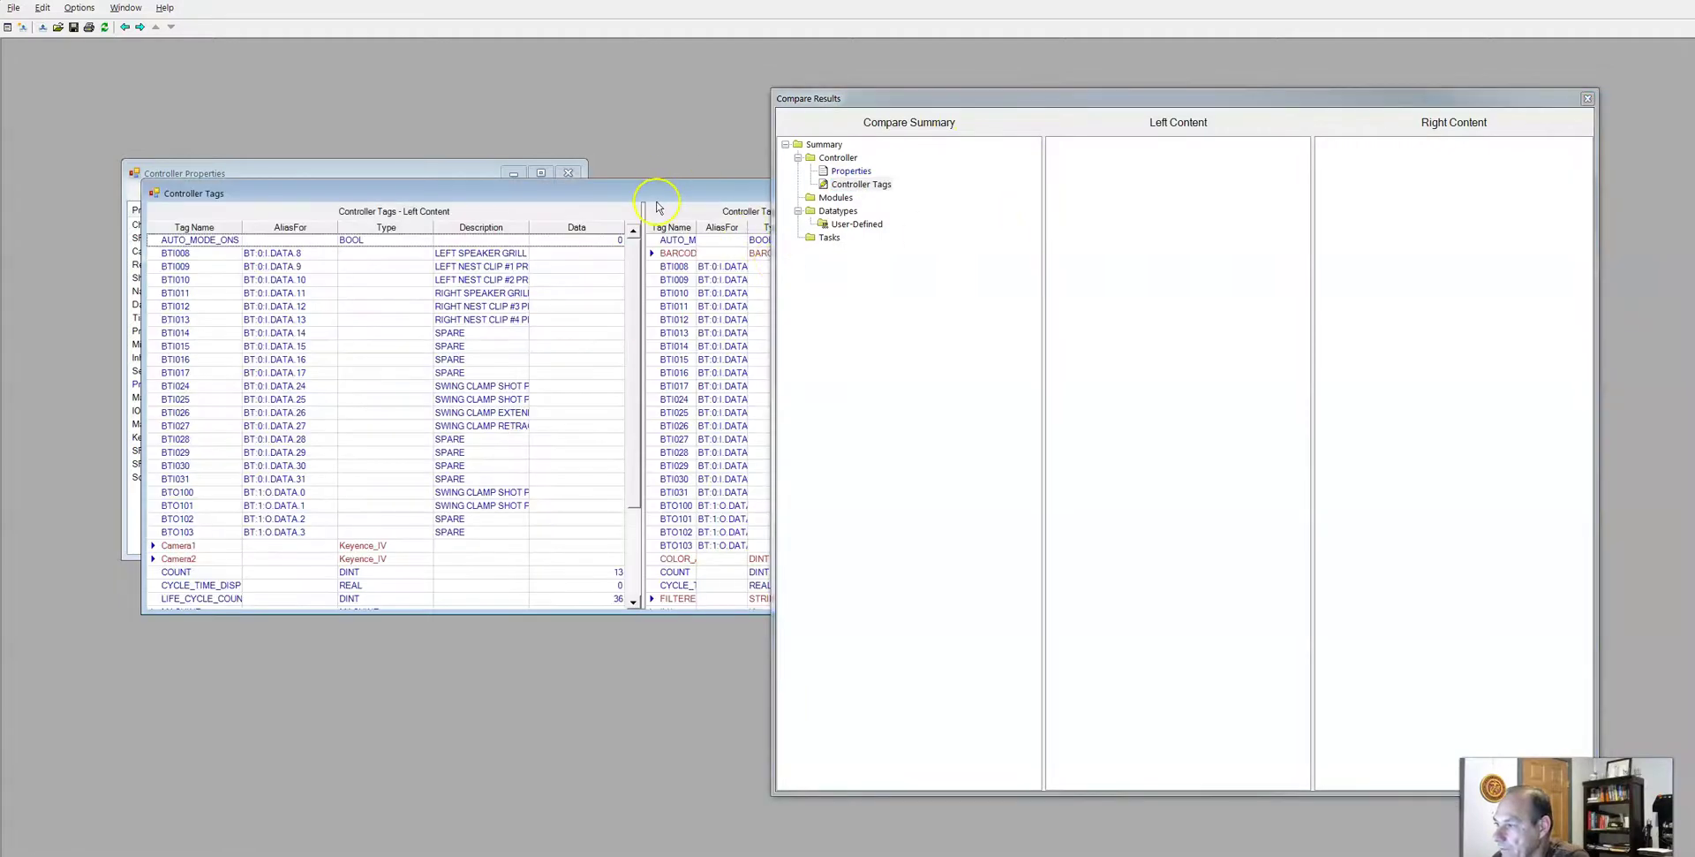
left_click_drag(646, 177, 536, 106)
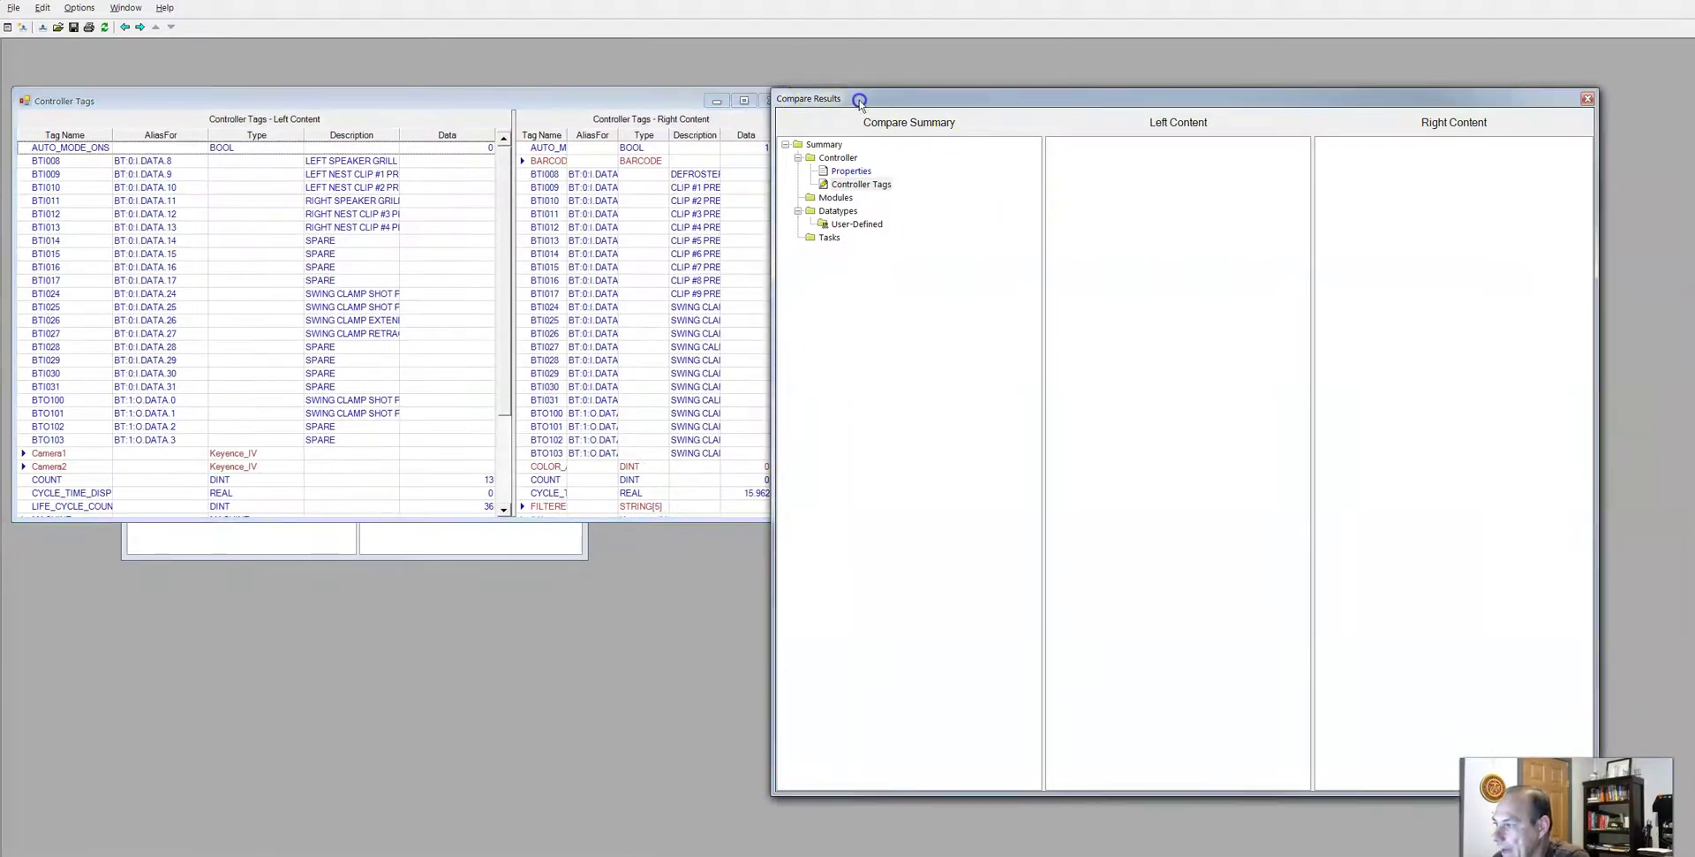
left_click_drag(822, 98, 869, 96)
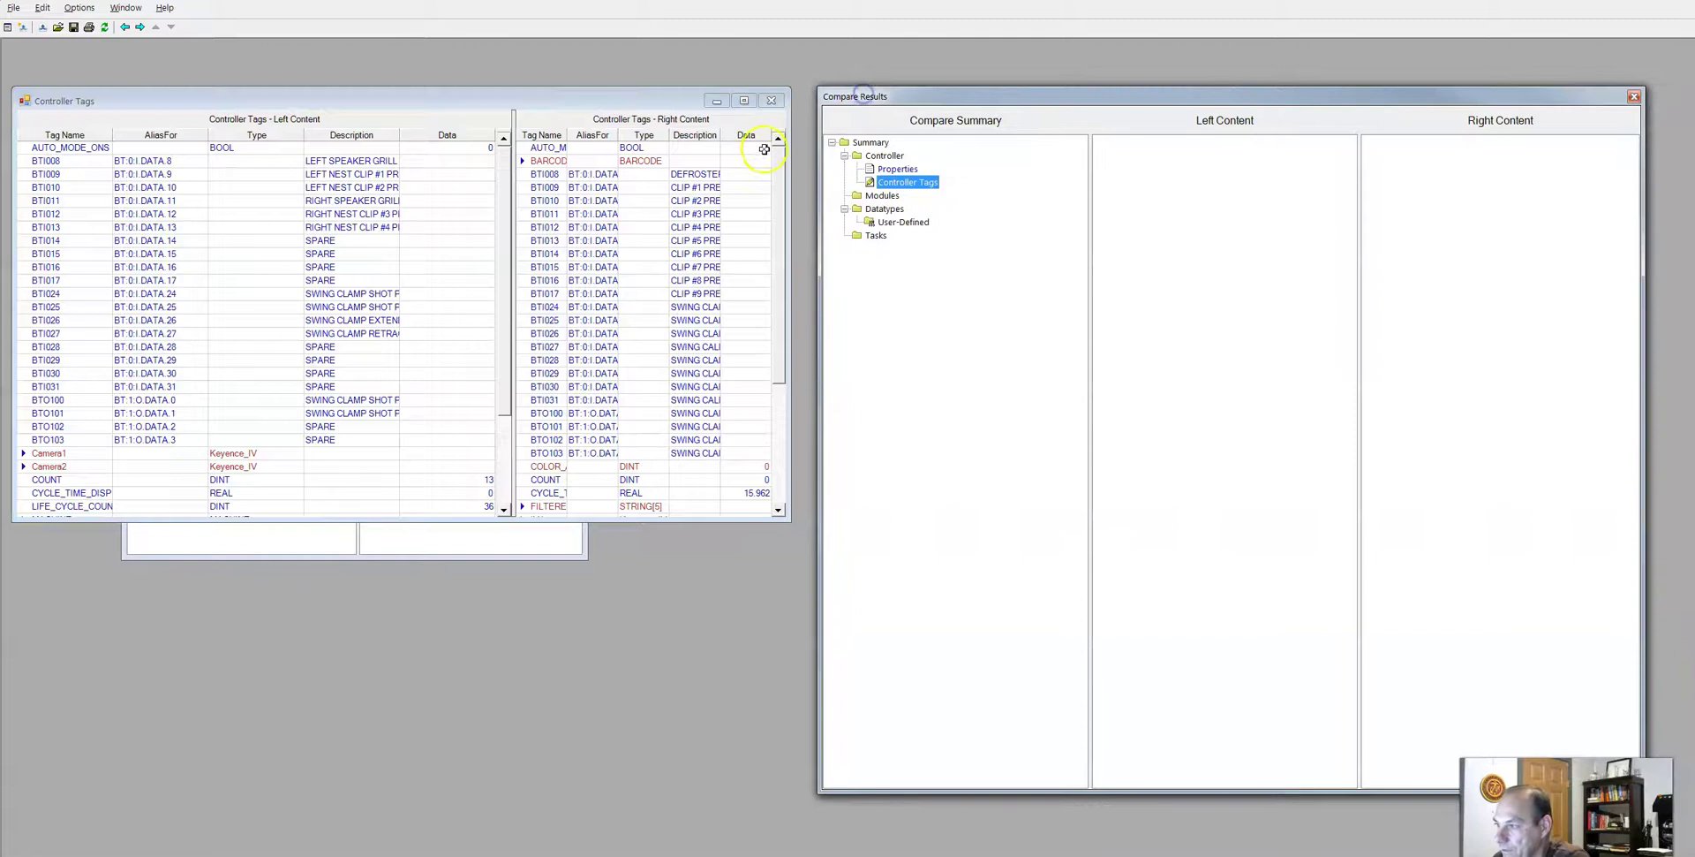
scroll(510, 273, "down", 3)
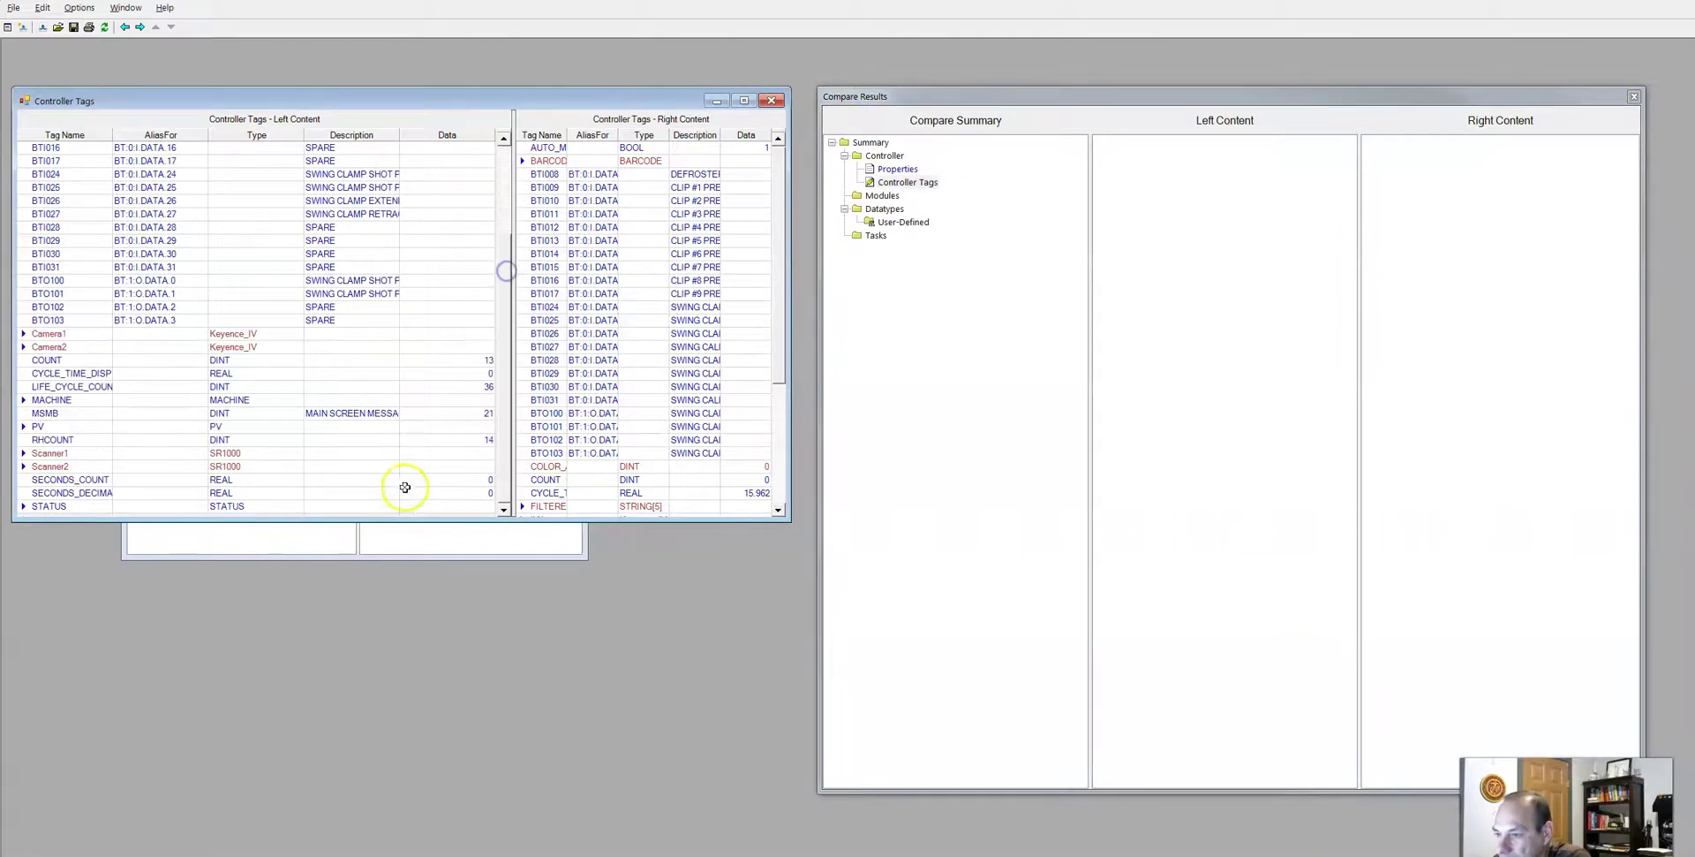
scroll(777, 391, "down", 2)
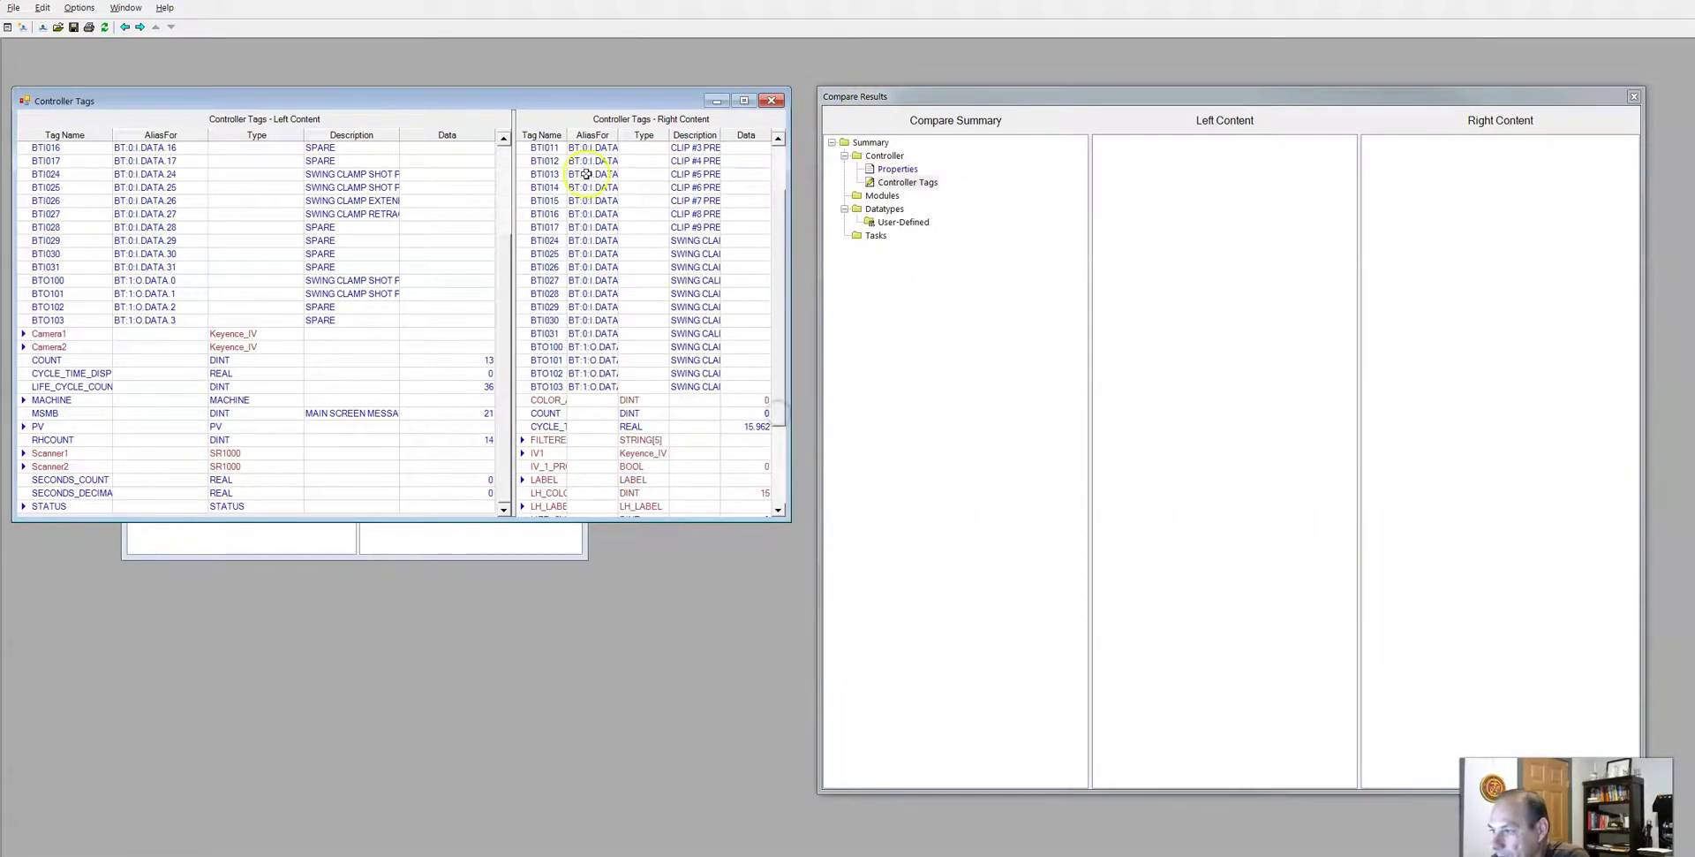
left_click(517, 158)
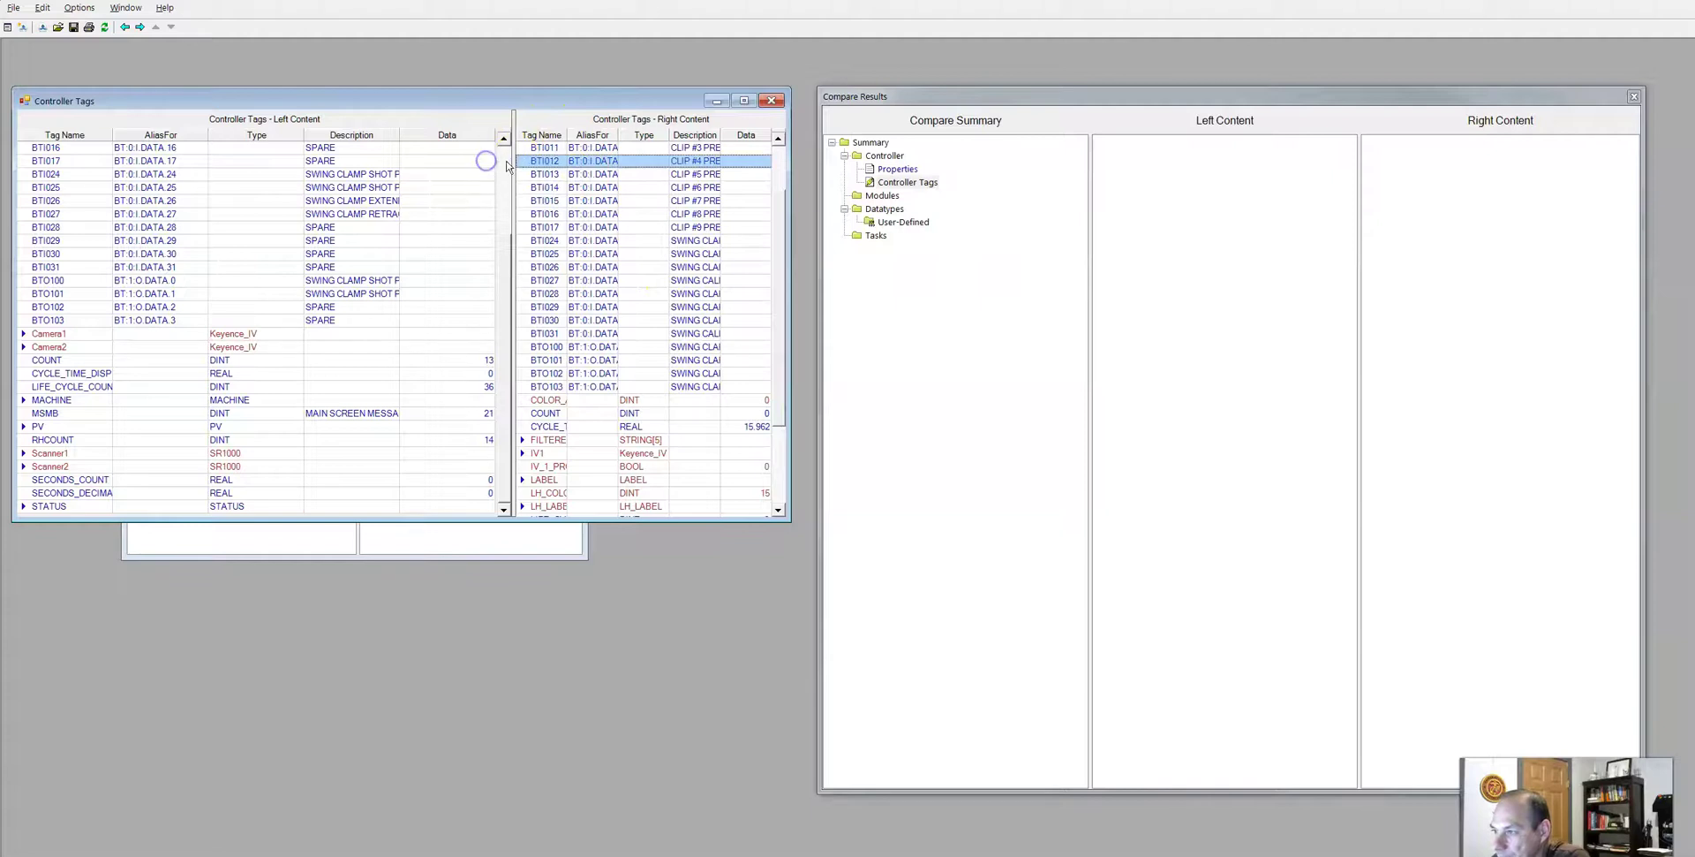
Widen the Controller Tags tables, move Compare Results aside, and maximize the tag comparison.
left_click_drag(512, 172, 430, 169)
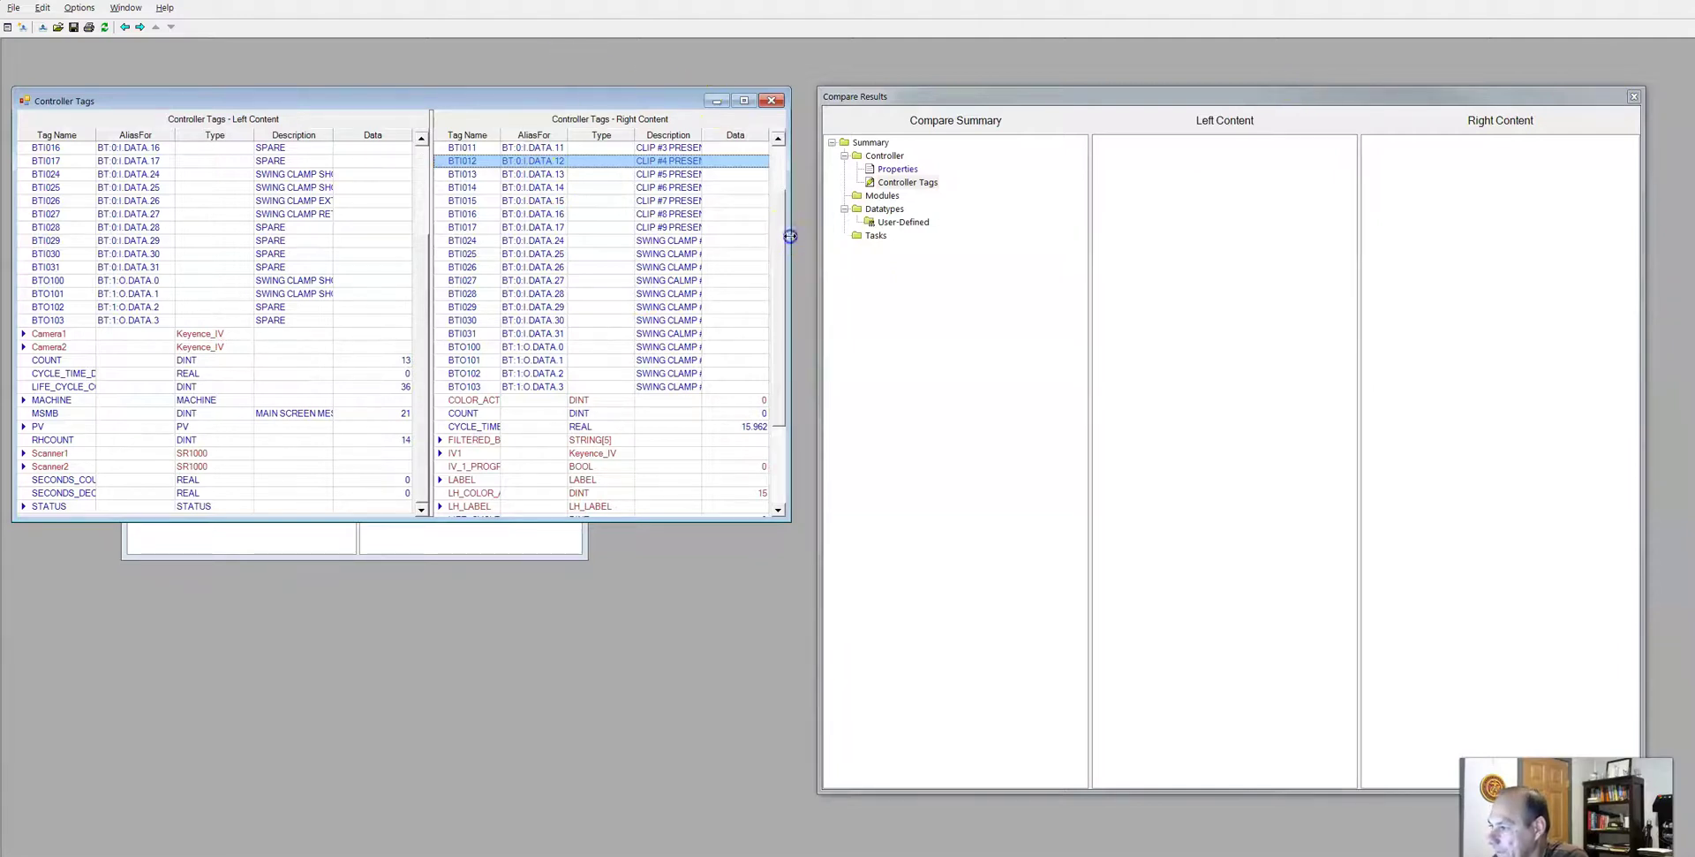
left_click_drag(791, 236, 1222, 276)
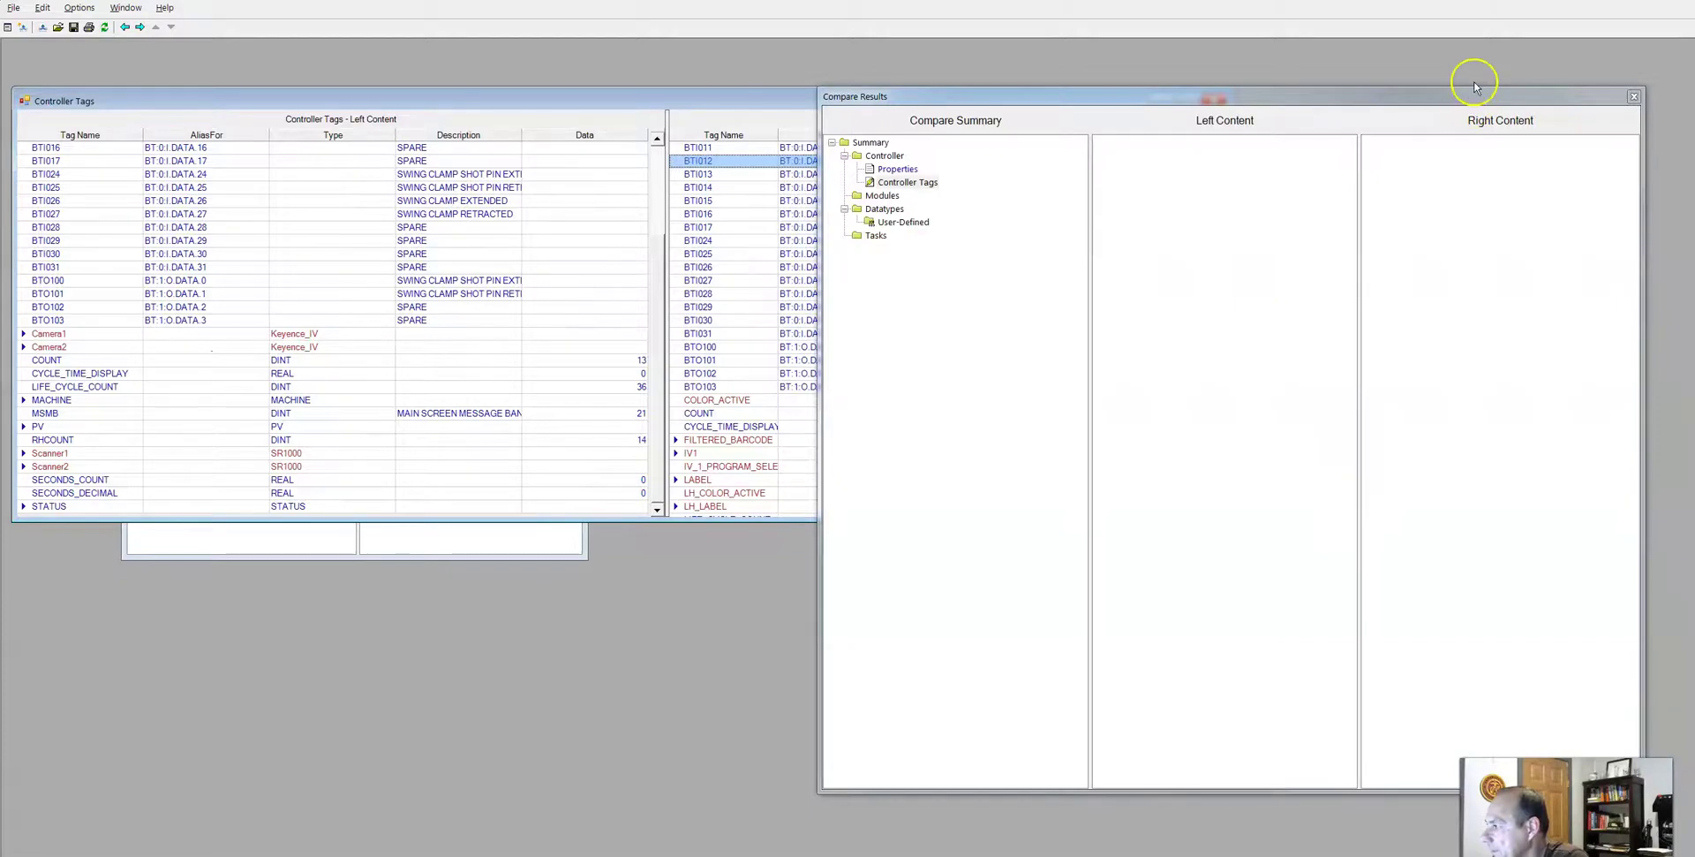
left_click_drag(1641, 148, 1109, 193)
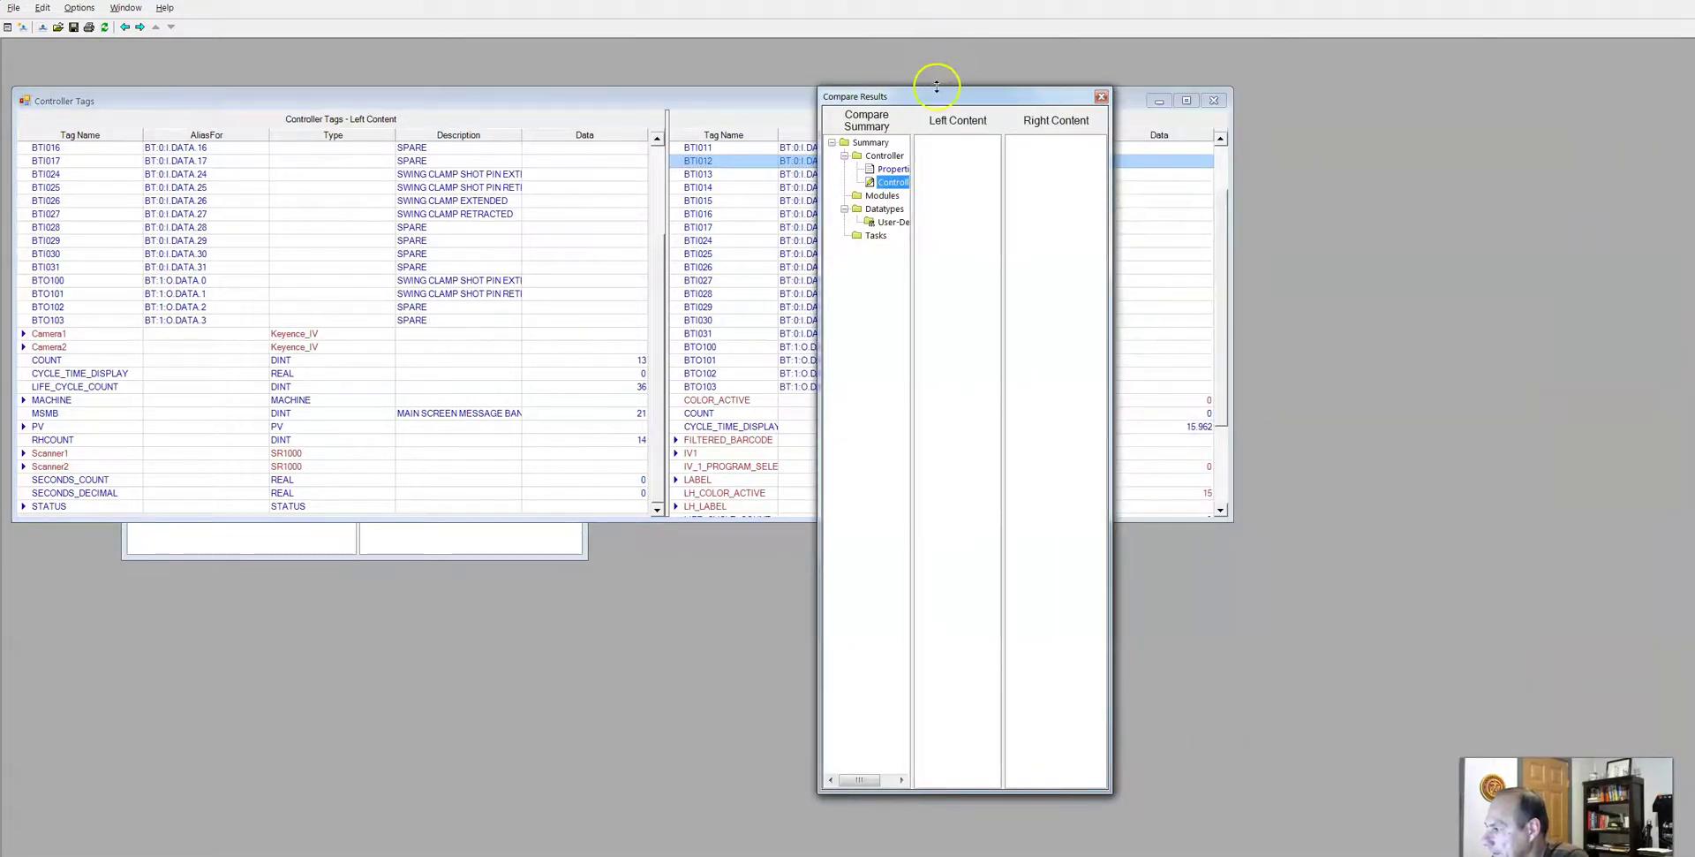
left_click_drag(843, 93, 843, 597)
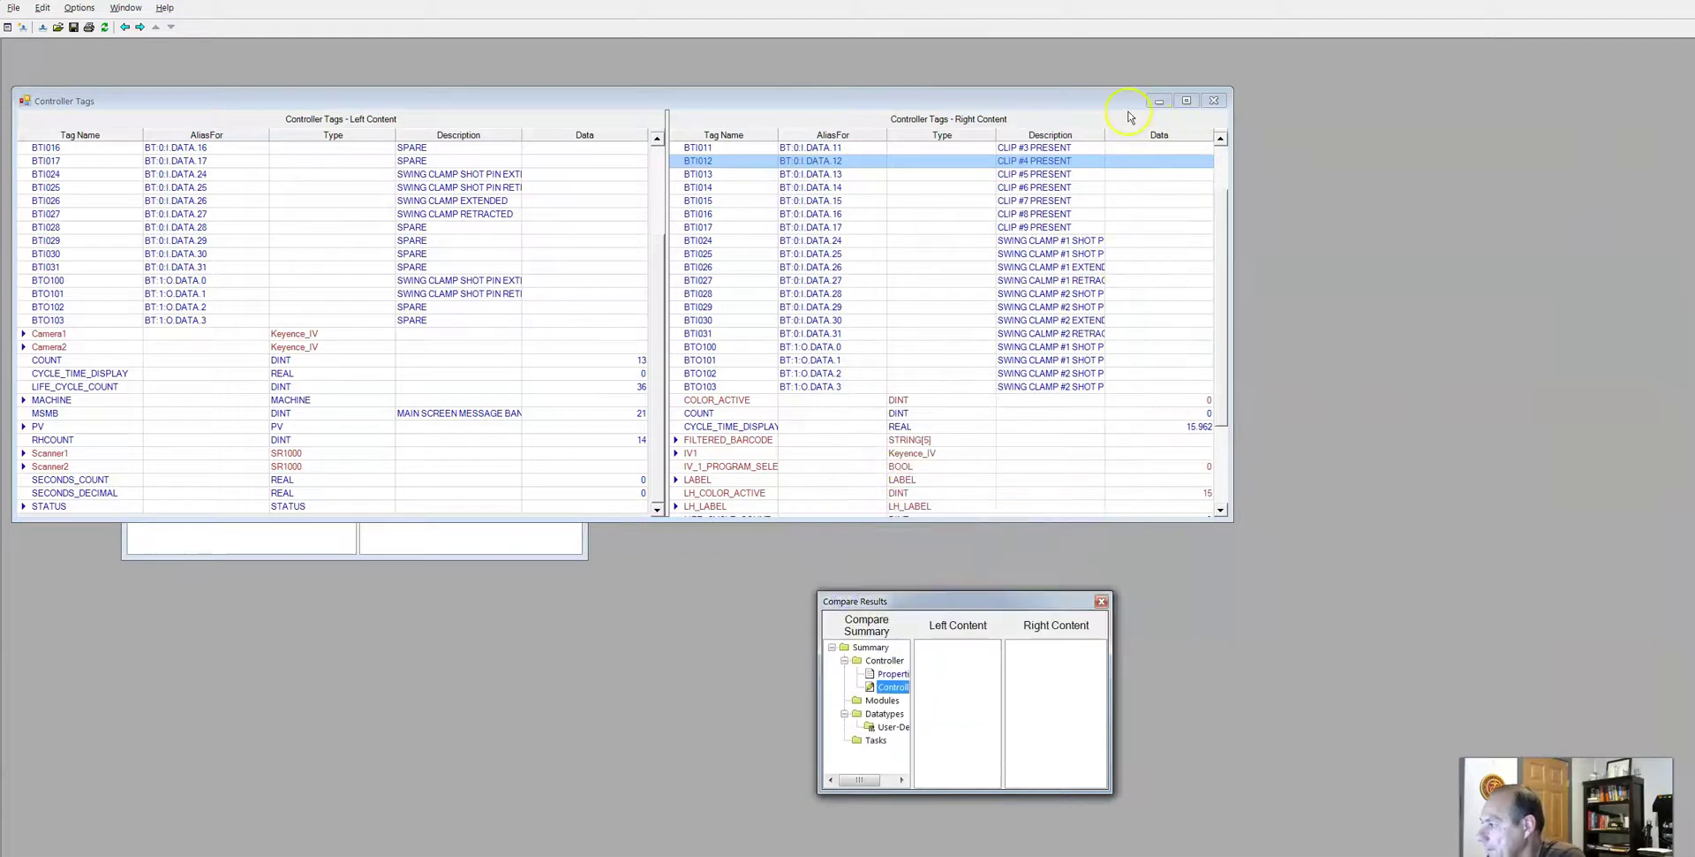
left_click_drag(1232, 239, 1343, 235)
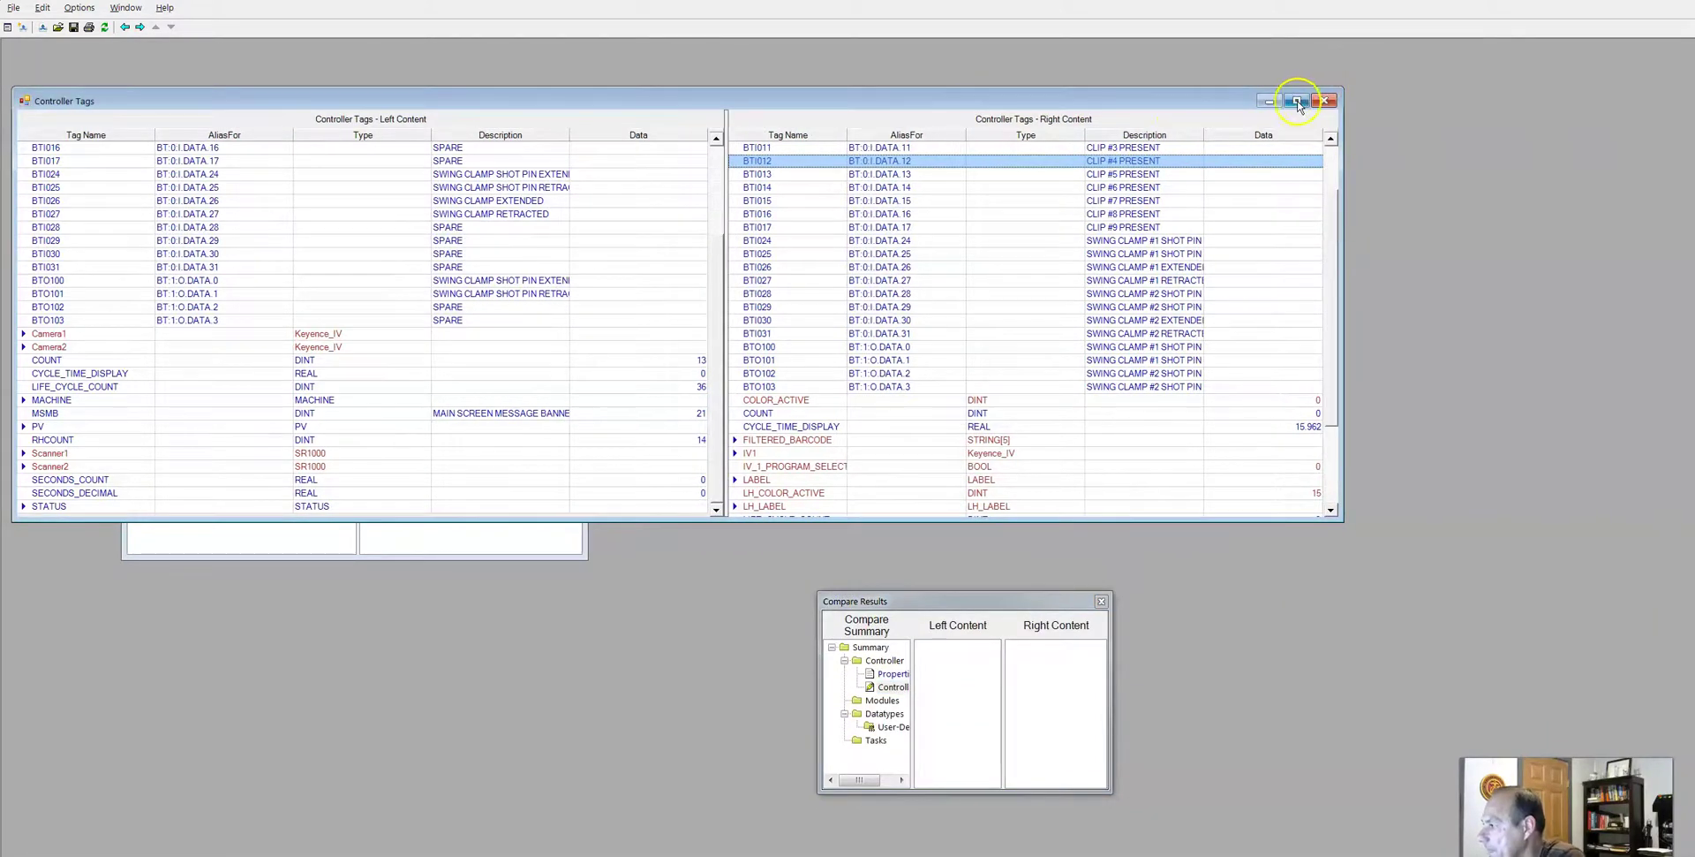
left_click(1297, 101)
left_click_drag(1072, 601, 668, 694)
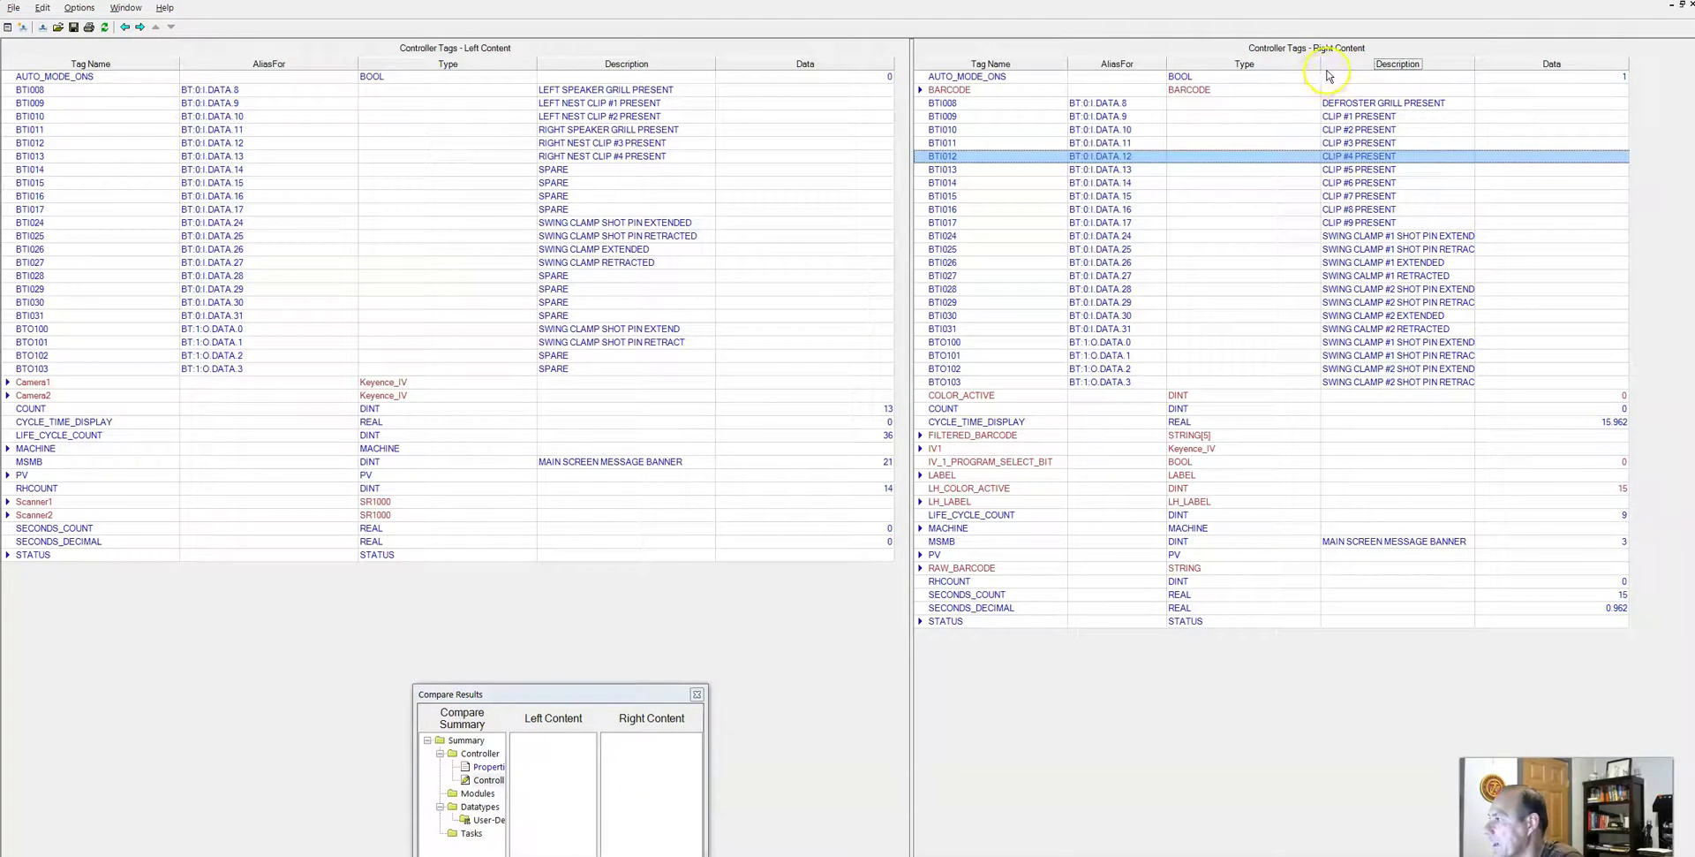
Resize the Type column in the right tag table.
left_click_drag(1320, 65, 1241, 65)
left_click_drag(1367, 71, 1518, 101)
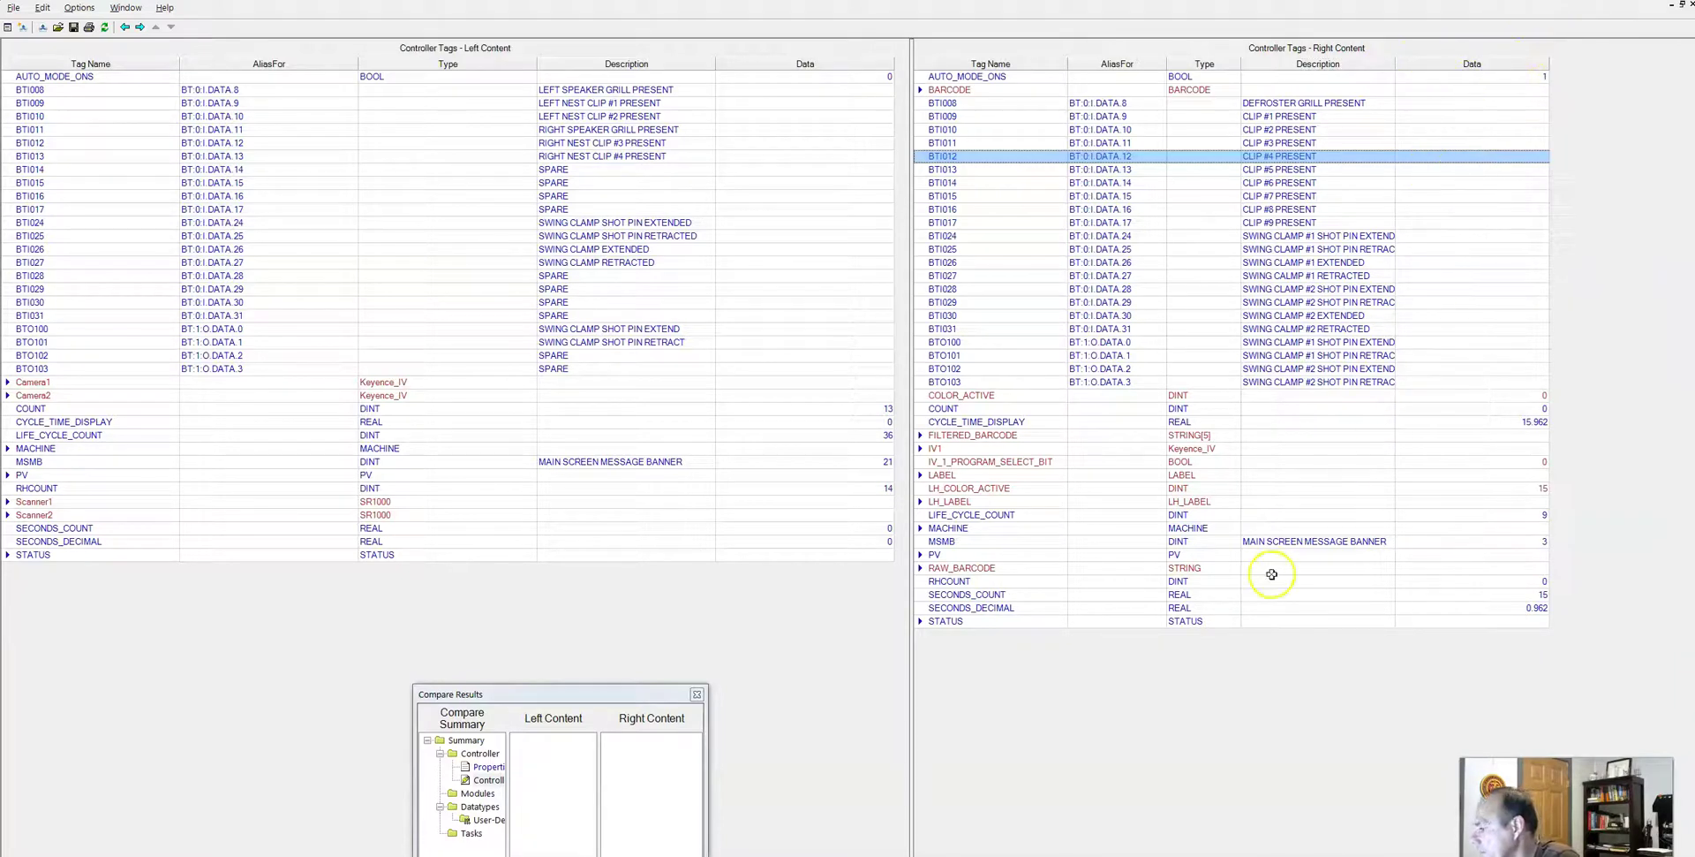
left_click(822, 66)
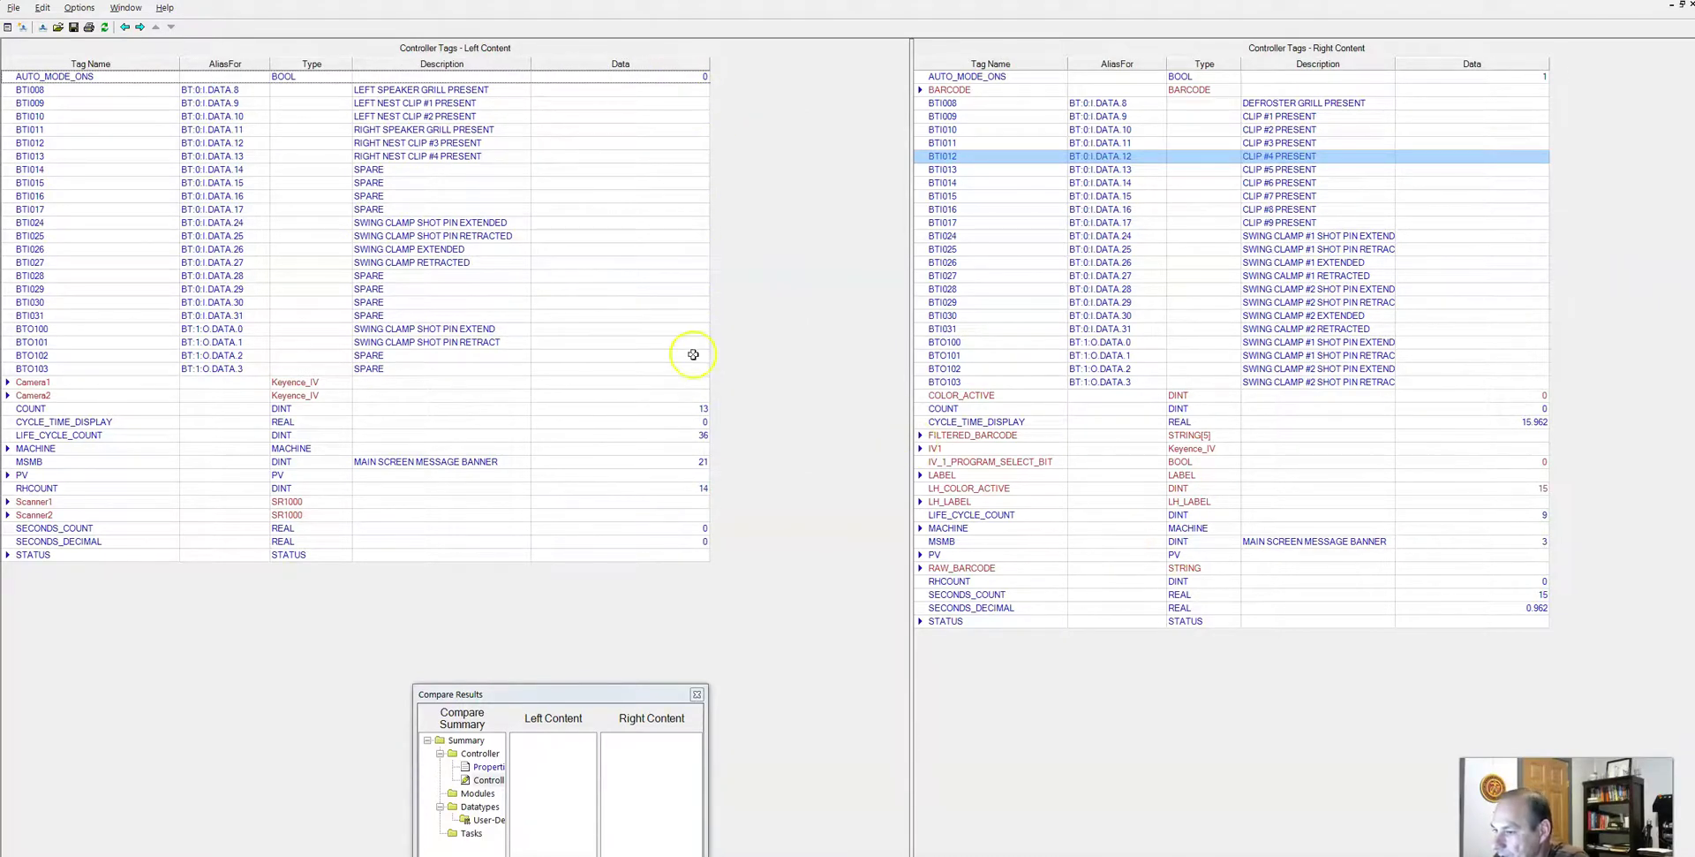
Close Controller Tags and move Compare Results to the top right, enlarged.
left_click(1672, 12)
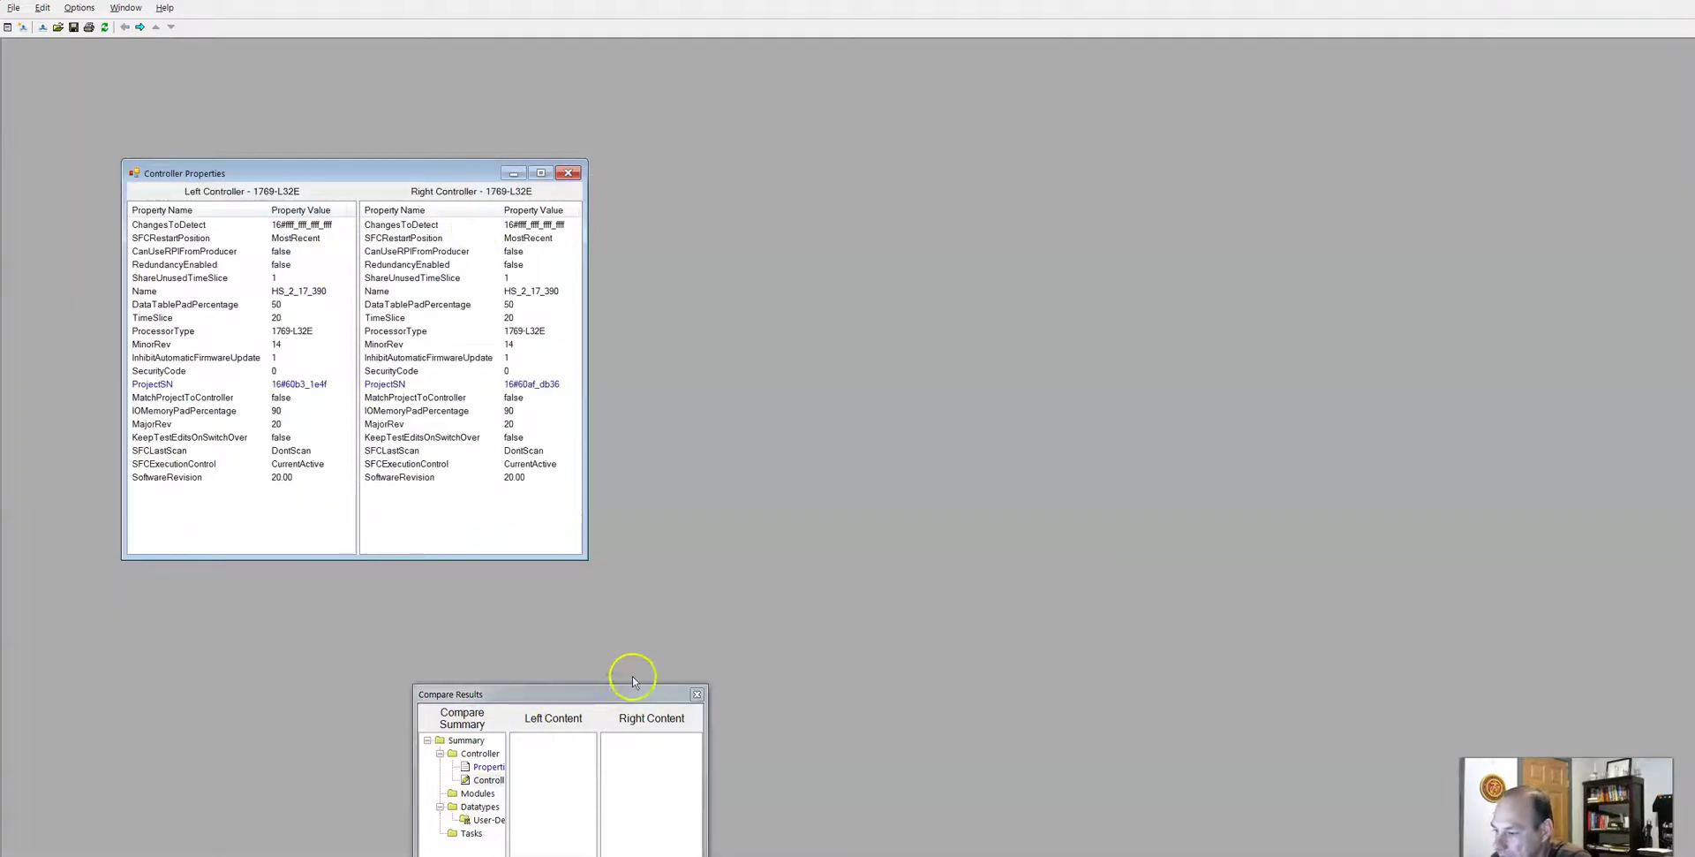
left_click_drag(628, 693, 962, 153)
left_click_drag(1039, 342, 1508, 686)
Show Modules and expand Controller and Ethernet Port nodes in both content trees.
left_click(817, 254)
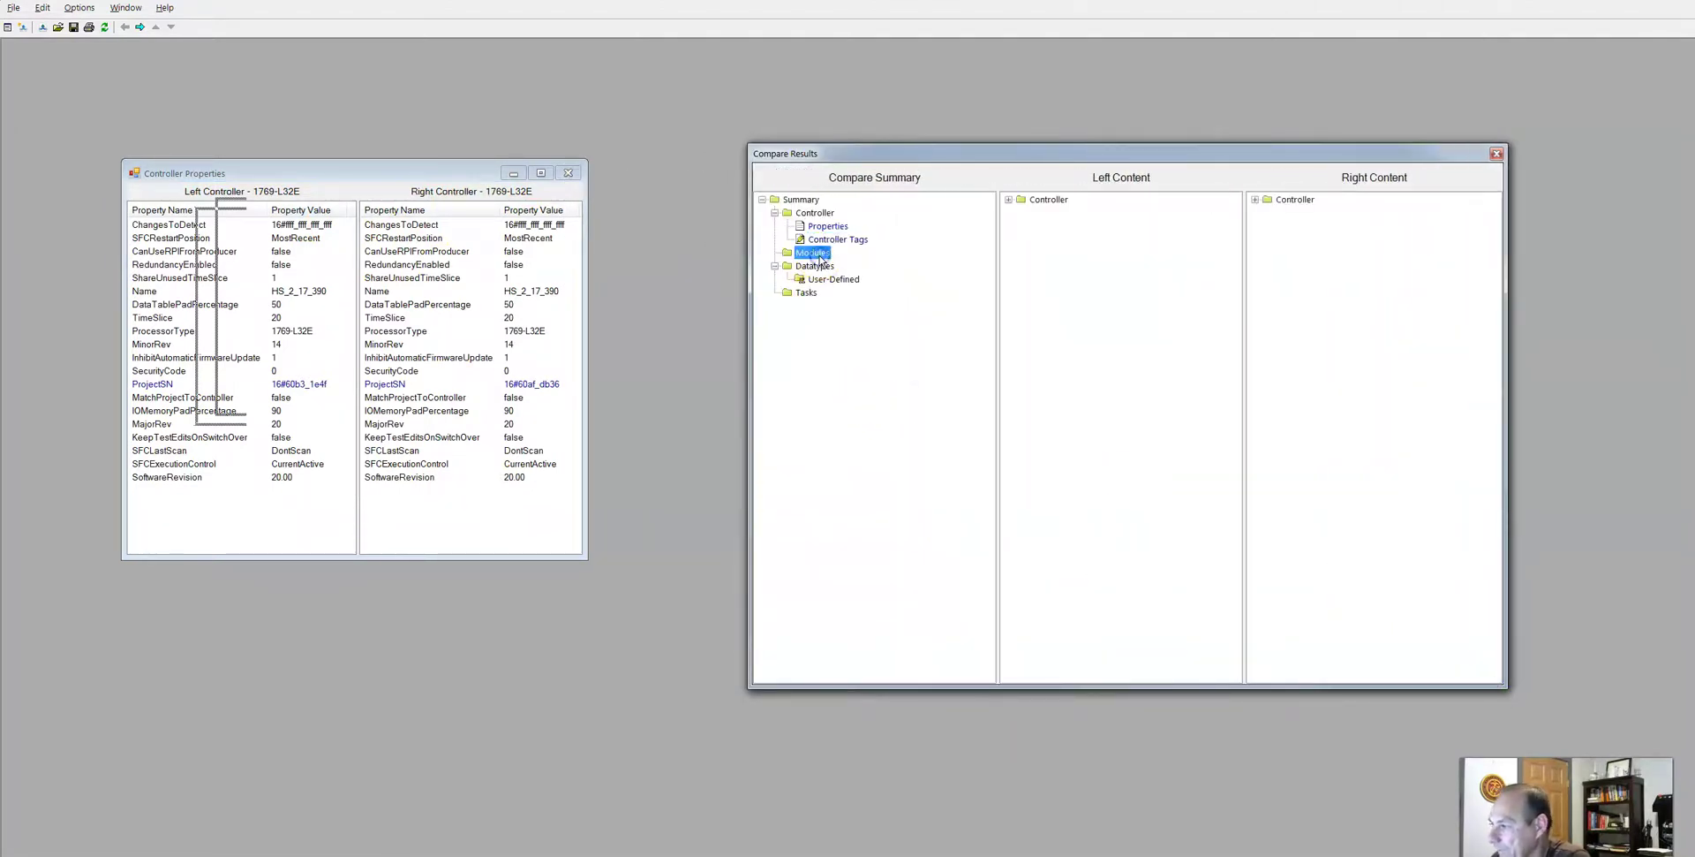
left_click(1008, 199)
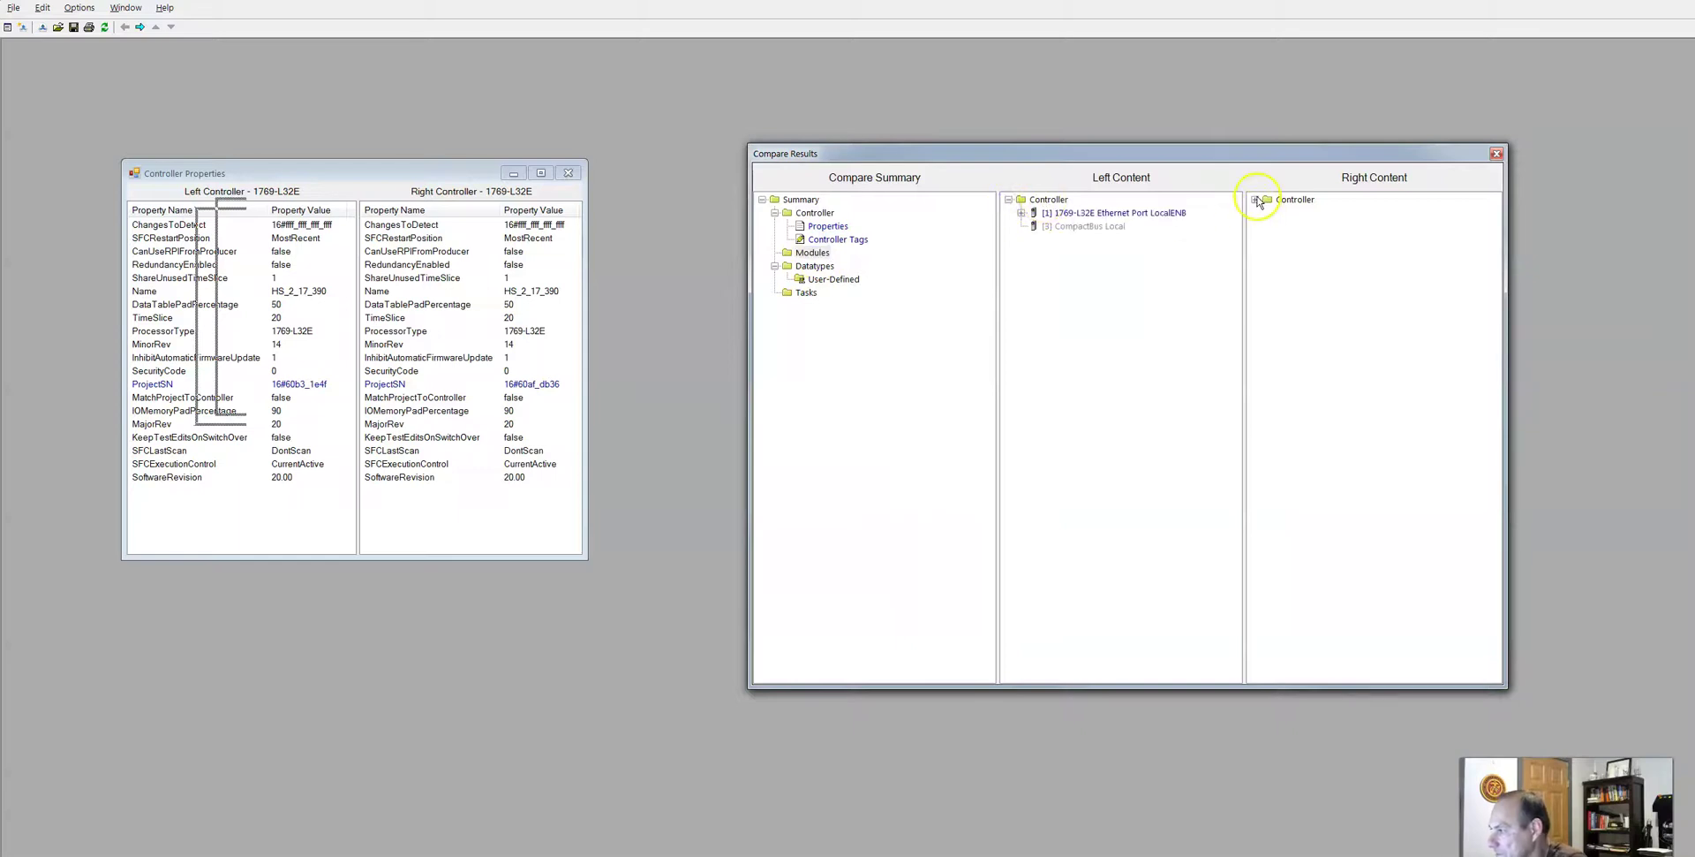
left_click(1254, 200)
left_click(1021, 213)
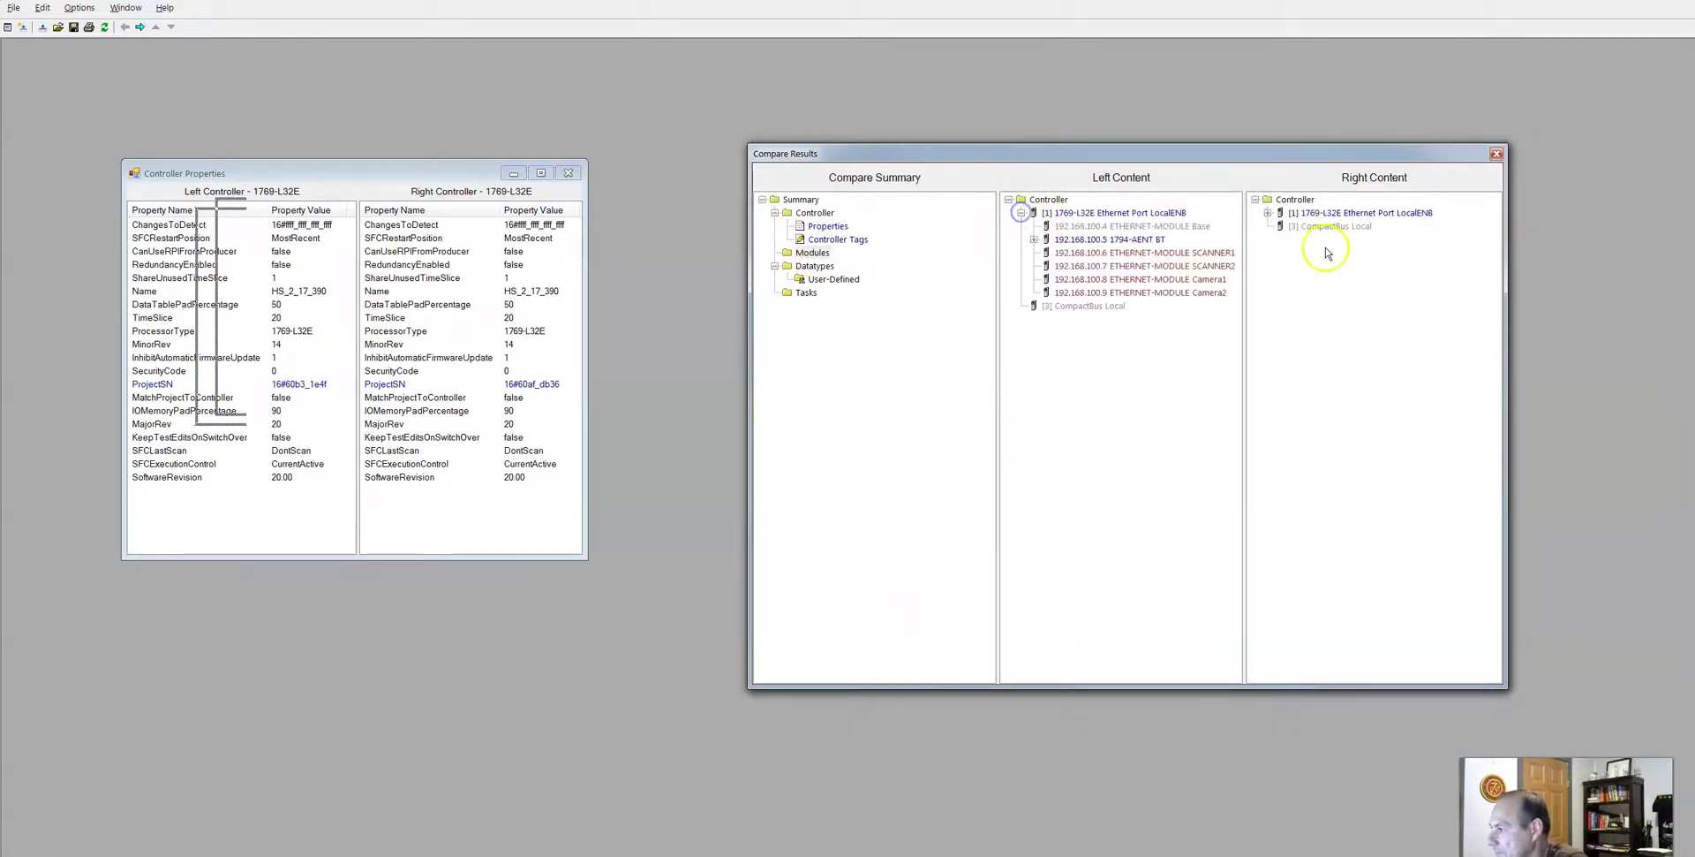
left_click(1267, 213)
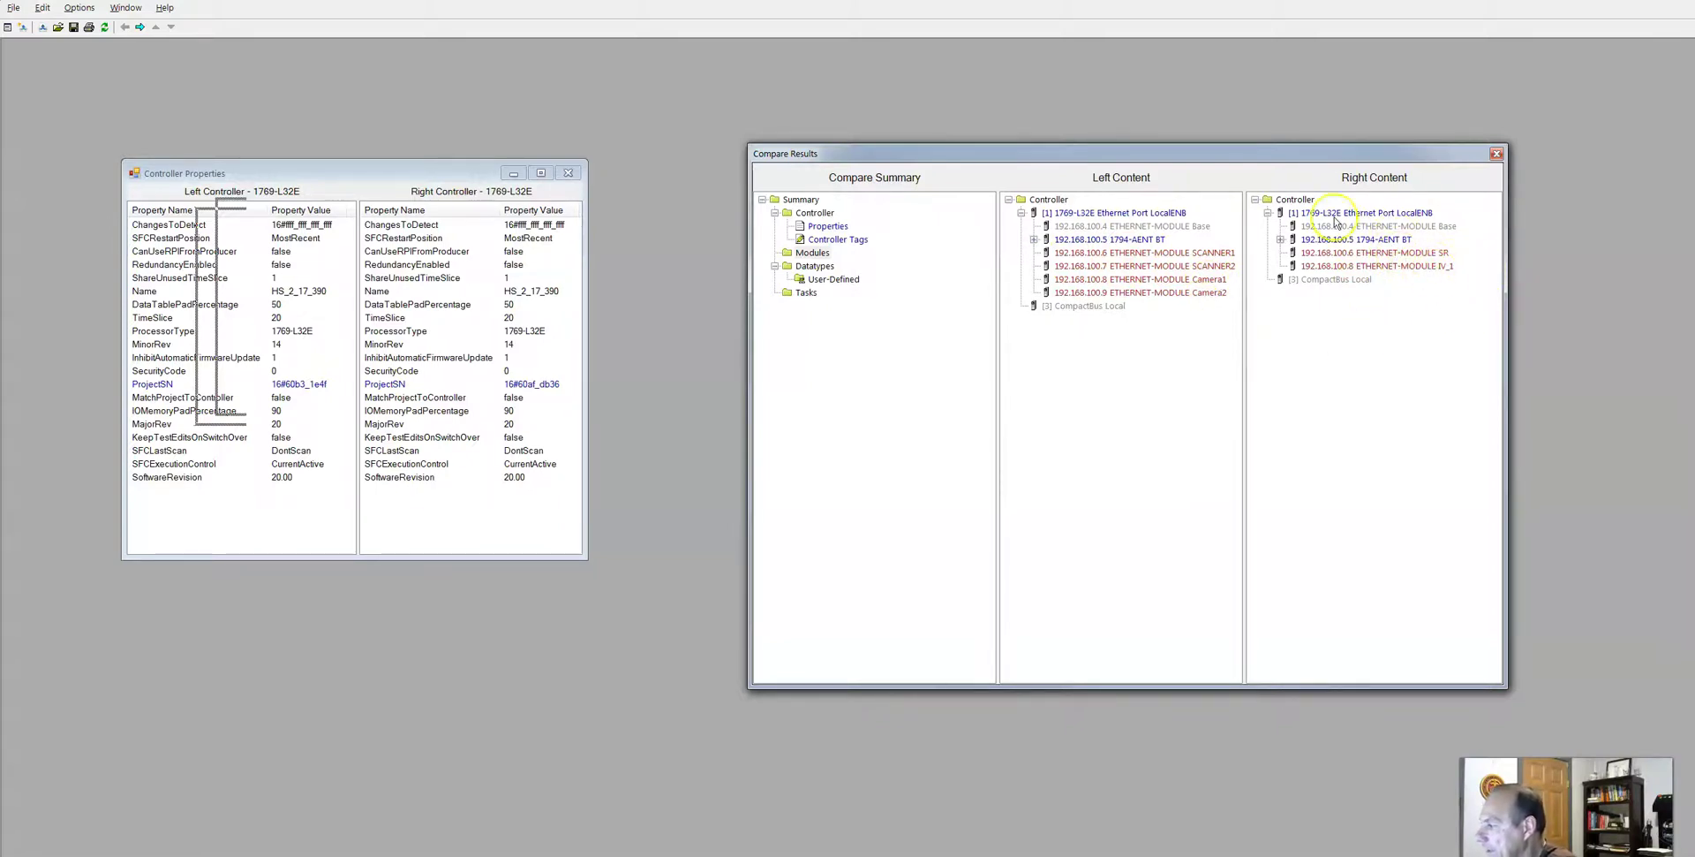
Show the Datatypes > User-Defined comparison for both projects.
left_click(813, 266)
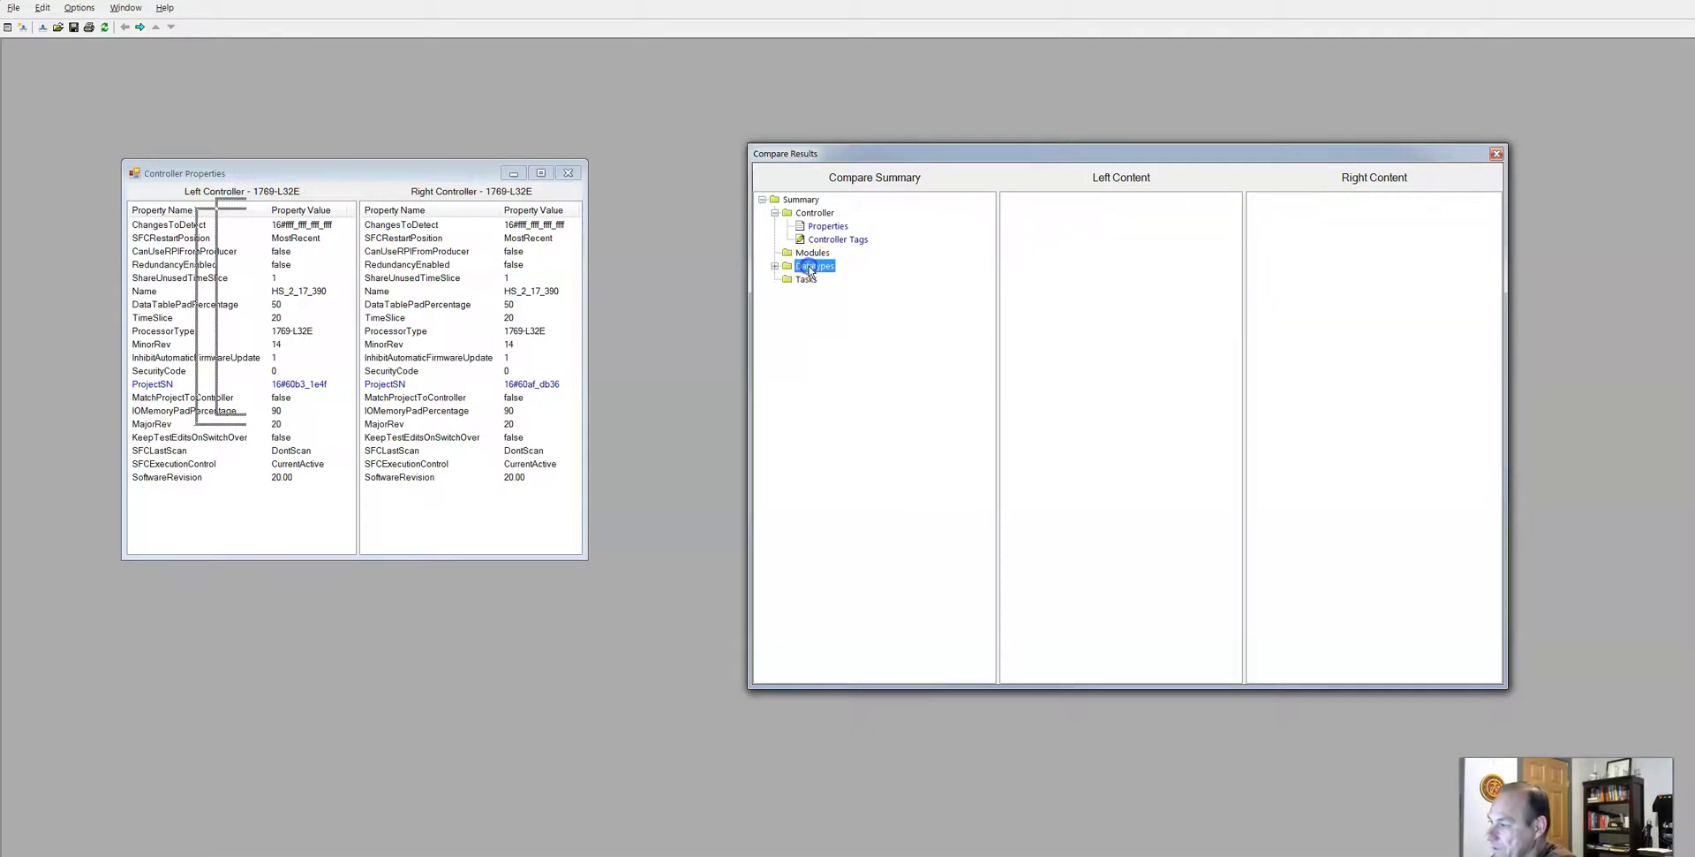
left_click(821, 279)
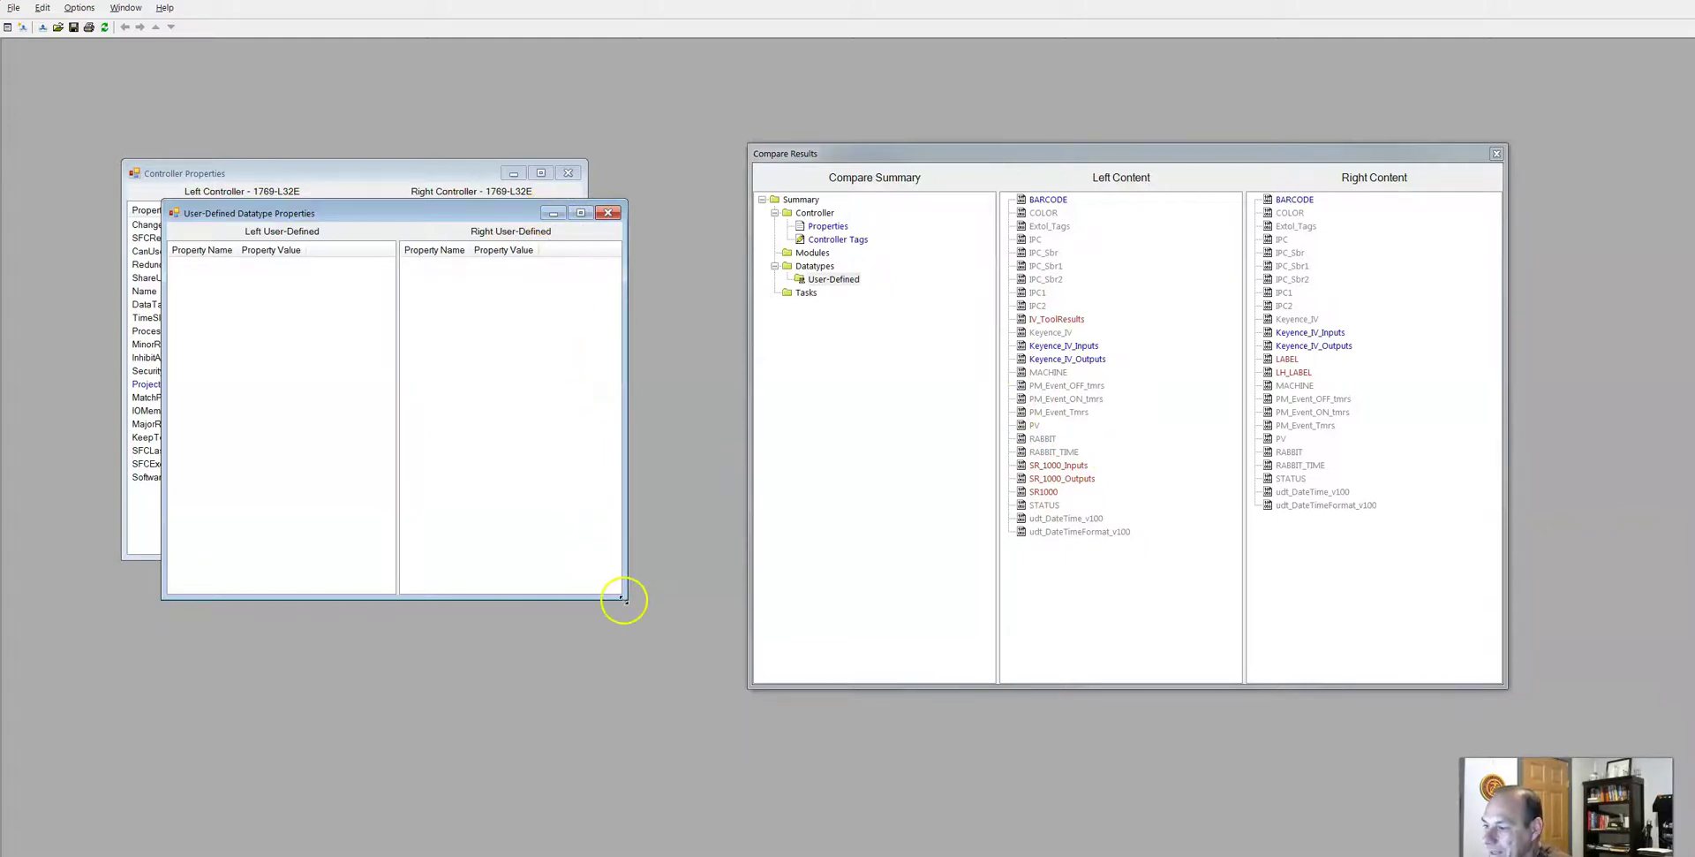
left_click_drag(623, 599, 684, 696)
Close the Datatype Properties and Controller Properties windows and recentre Compare Results.
left_click(666, 212)
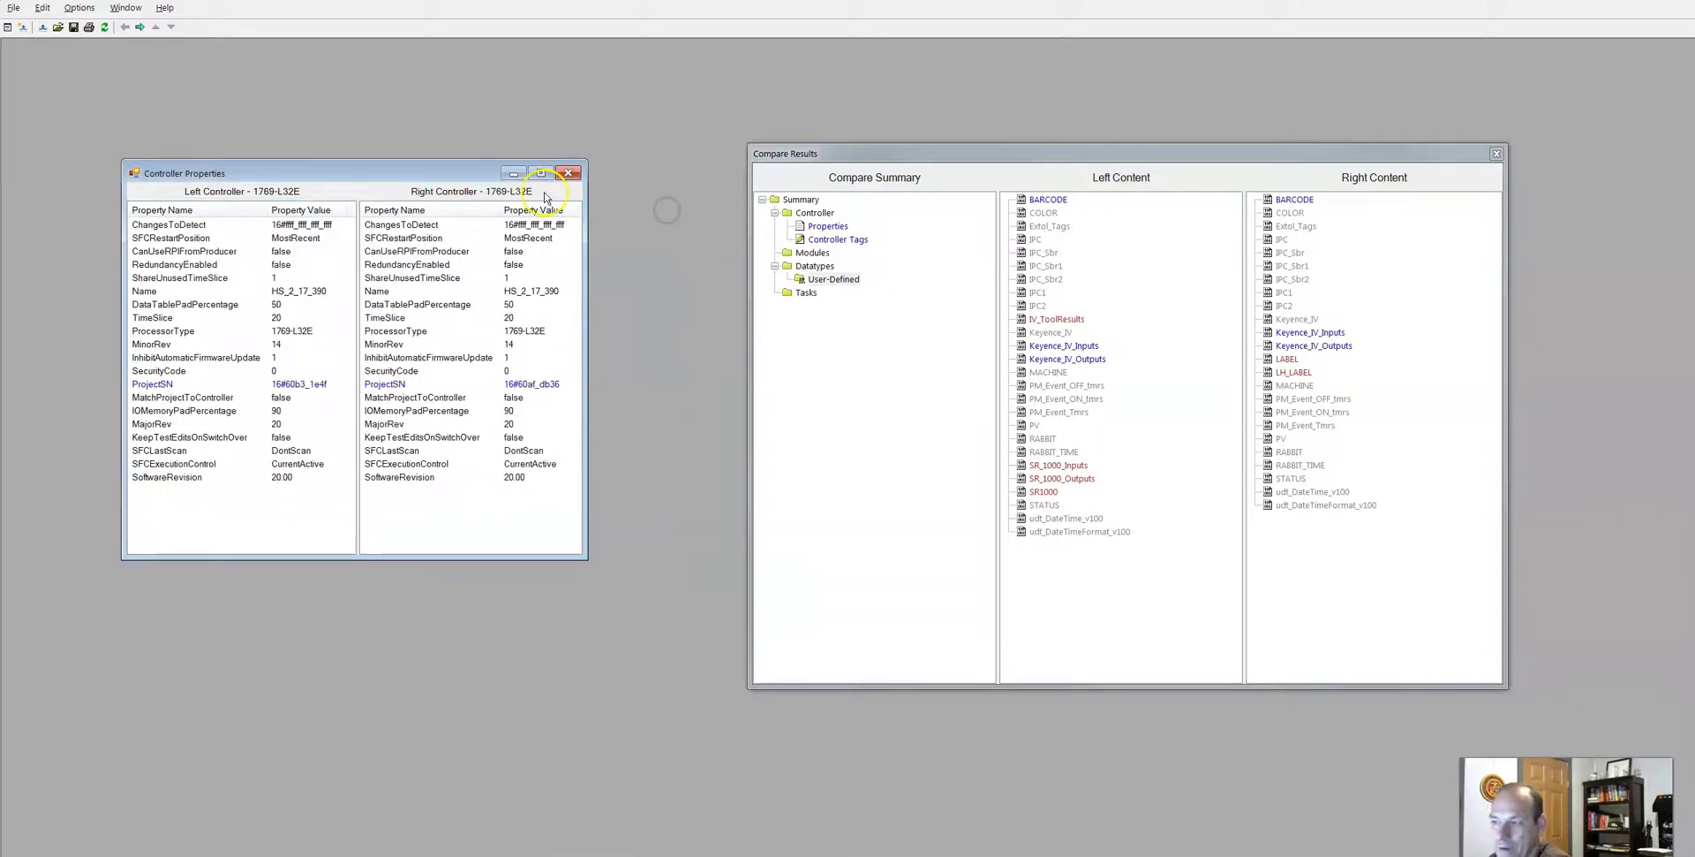
left_click(568, 173)
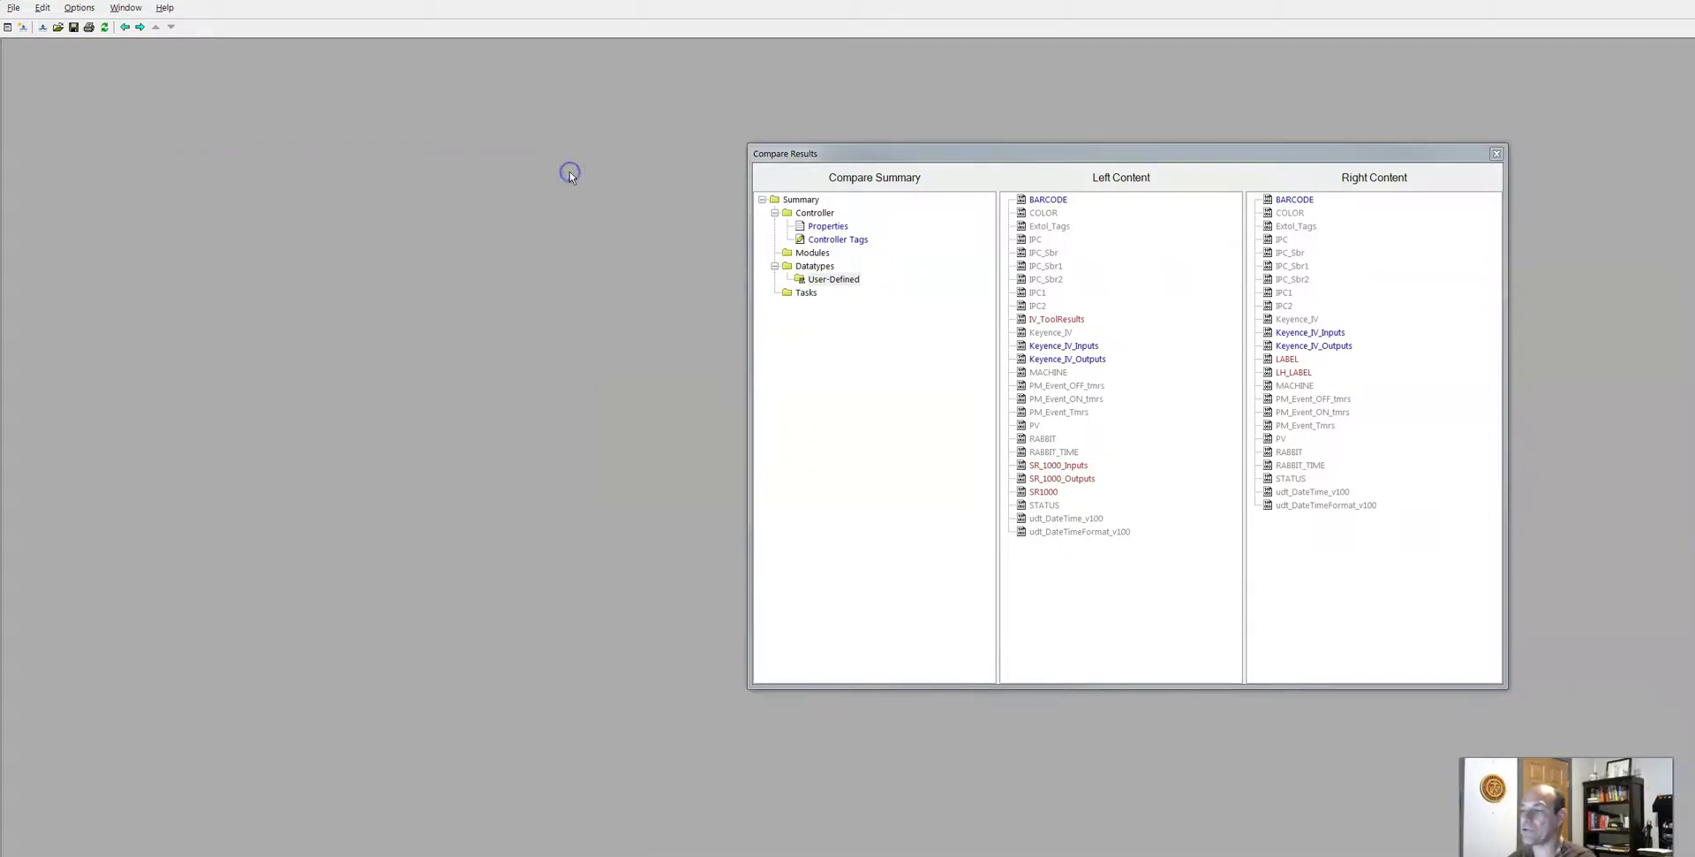
left_click_drag(883, 153, 555, 101)
left_click_drag(771, 105, 675, 125)
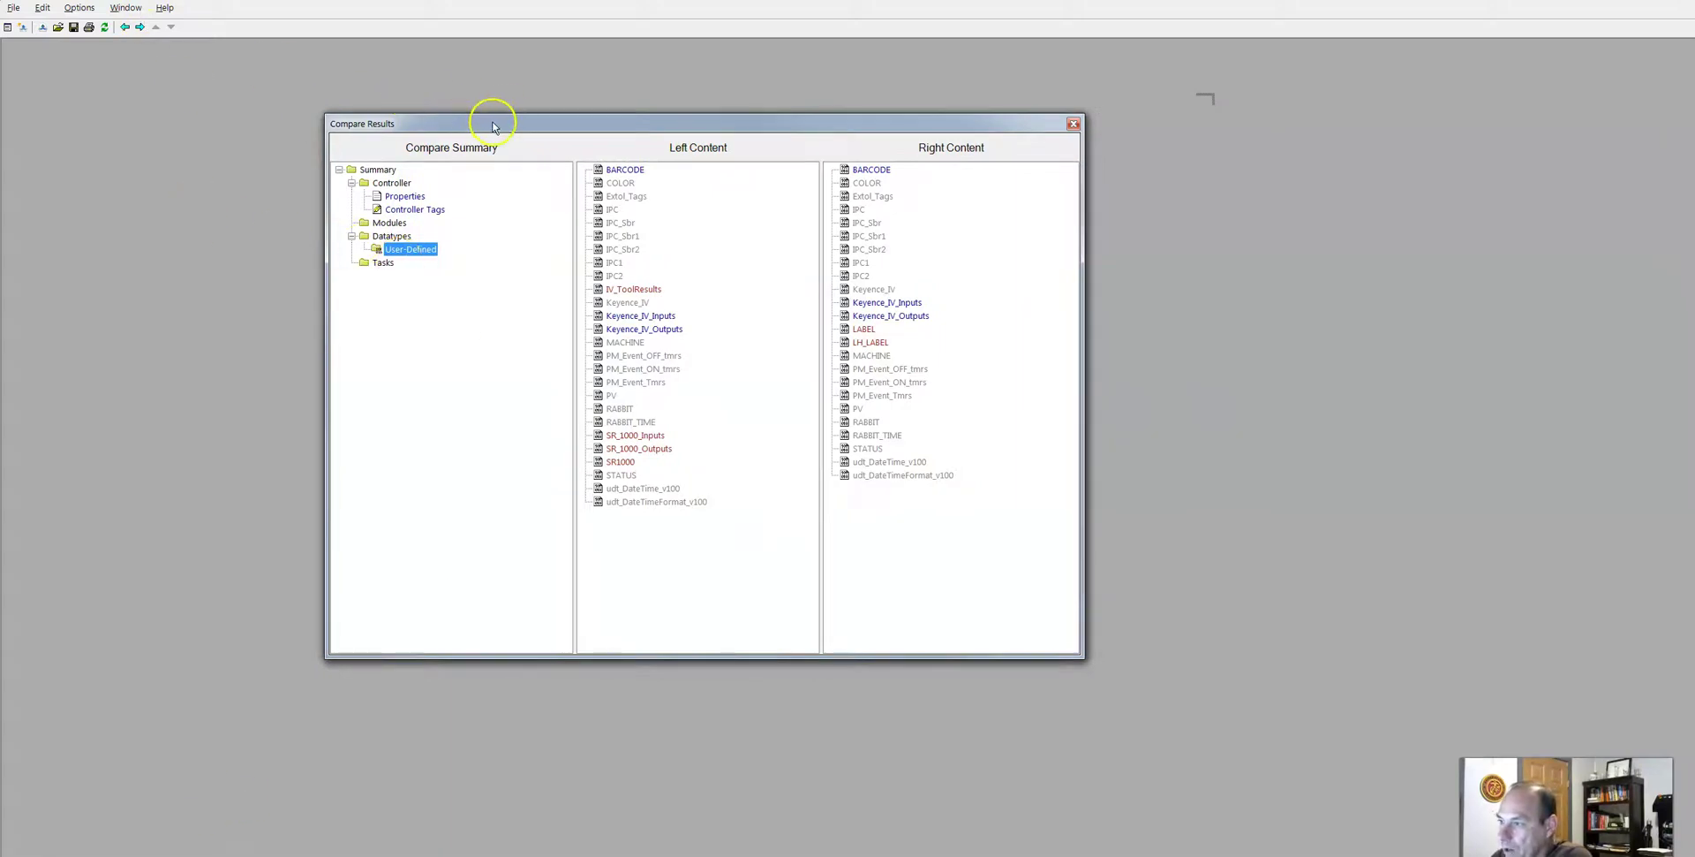
Expand MainTask and MAIN_PROGRAM in both trees, plus KEYENCE_IV_PROGRAM in the right tree.
left_click(383, 262)
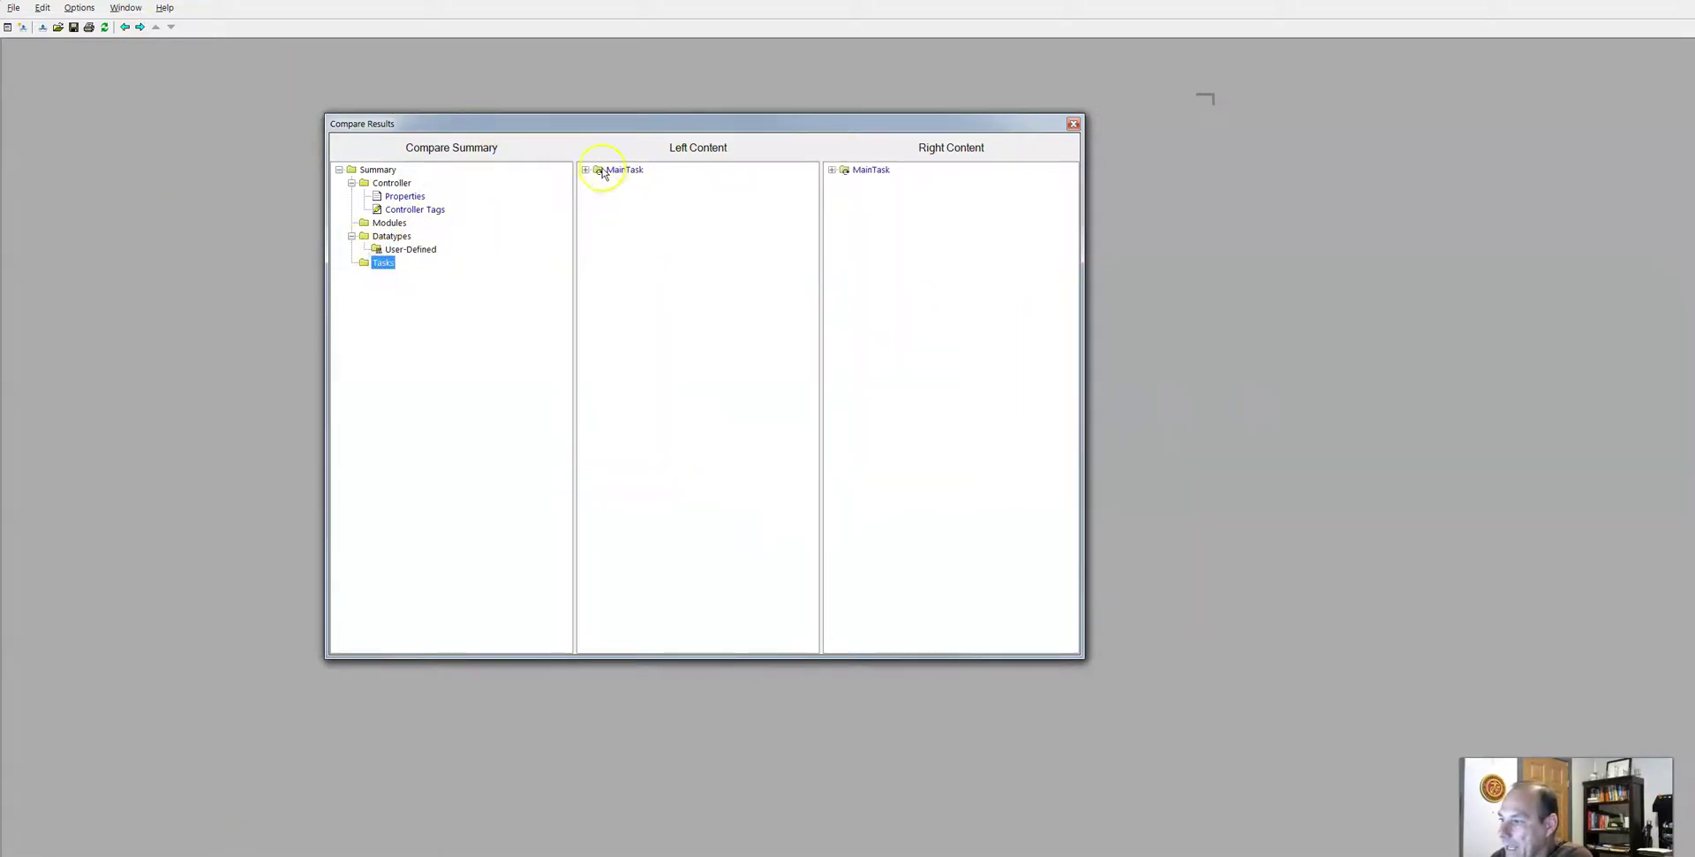
left_click(585, 170)
left_click(832, 170)
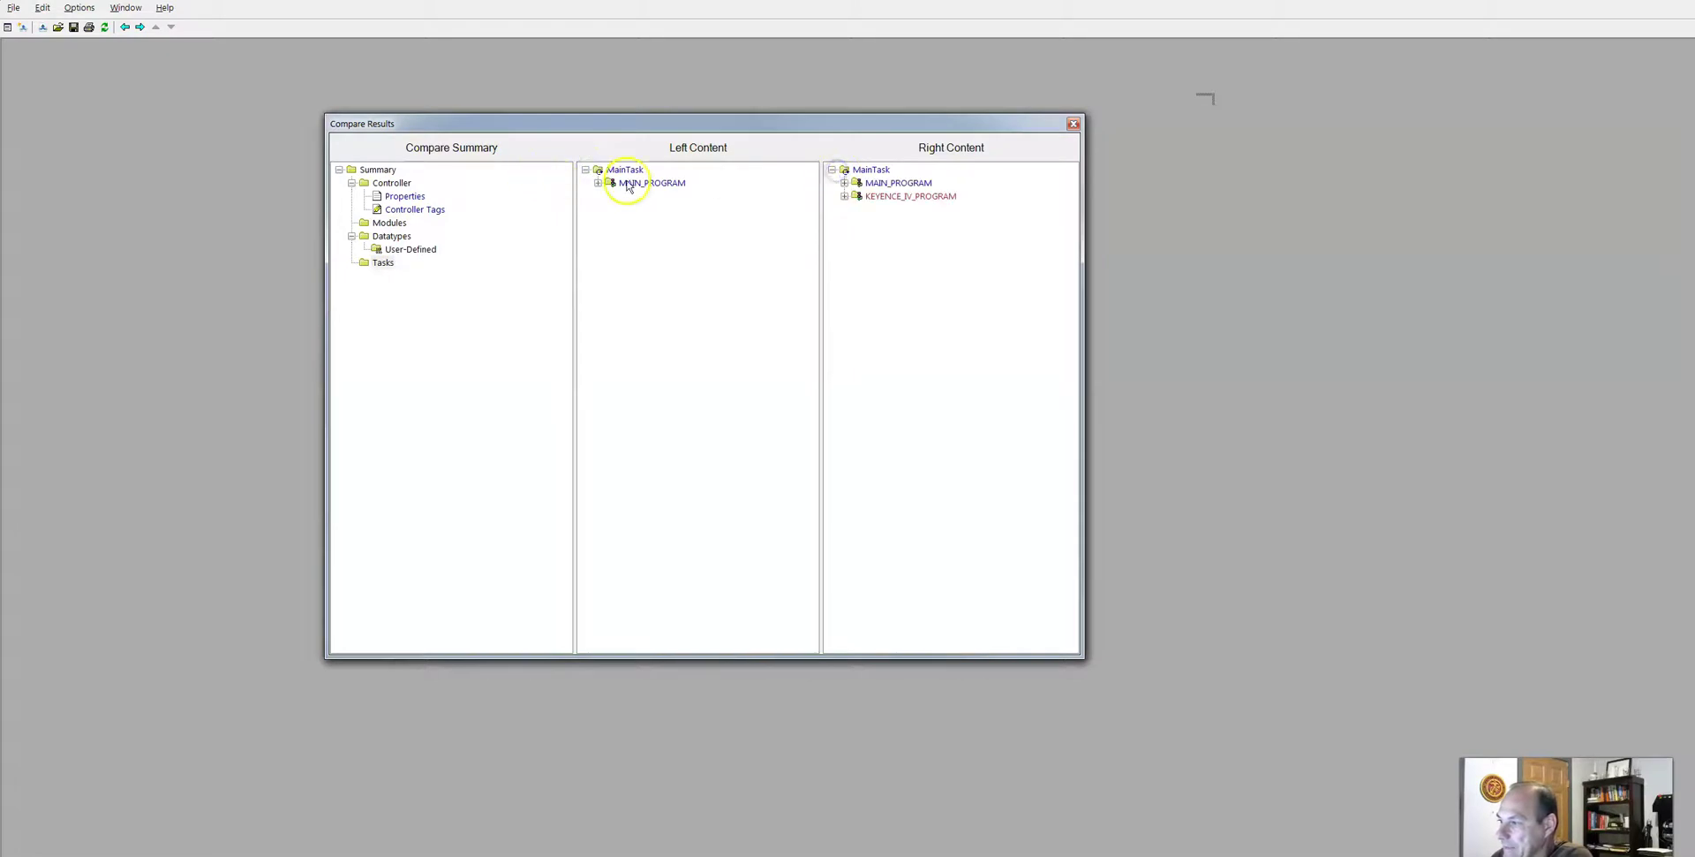
left_click(598, 183)
left_click(844, 183)
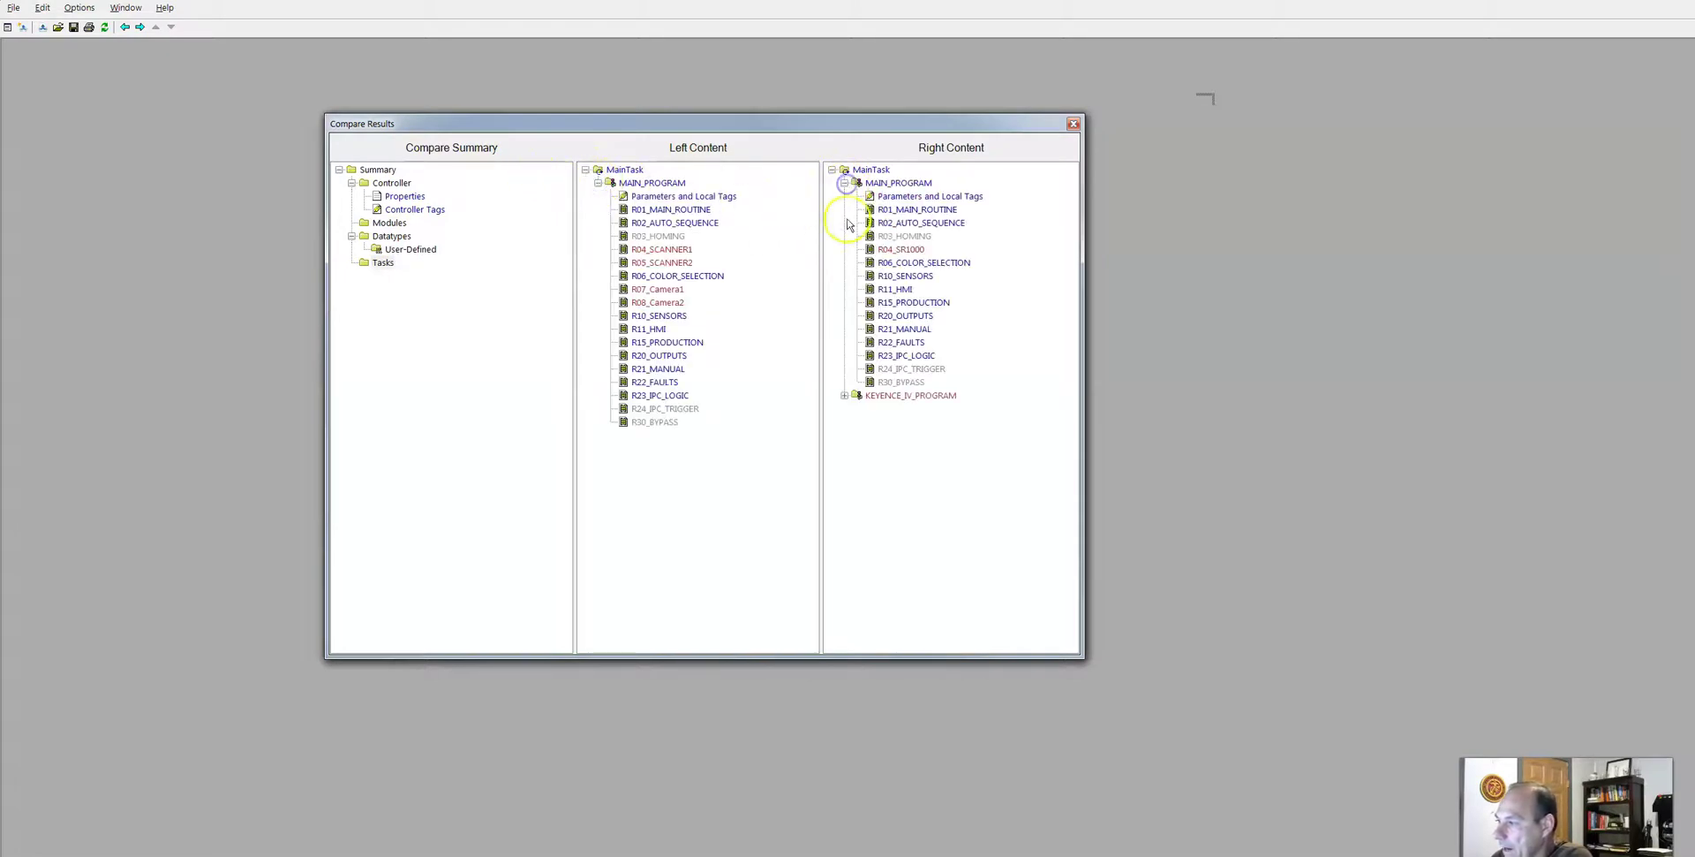
left_click(844, 395)
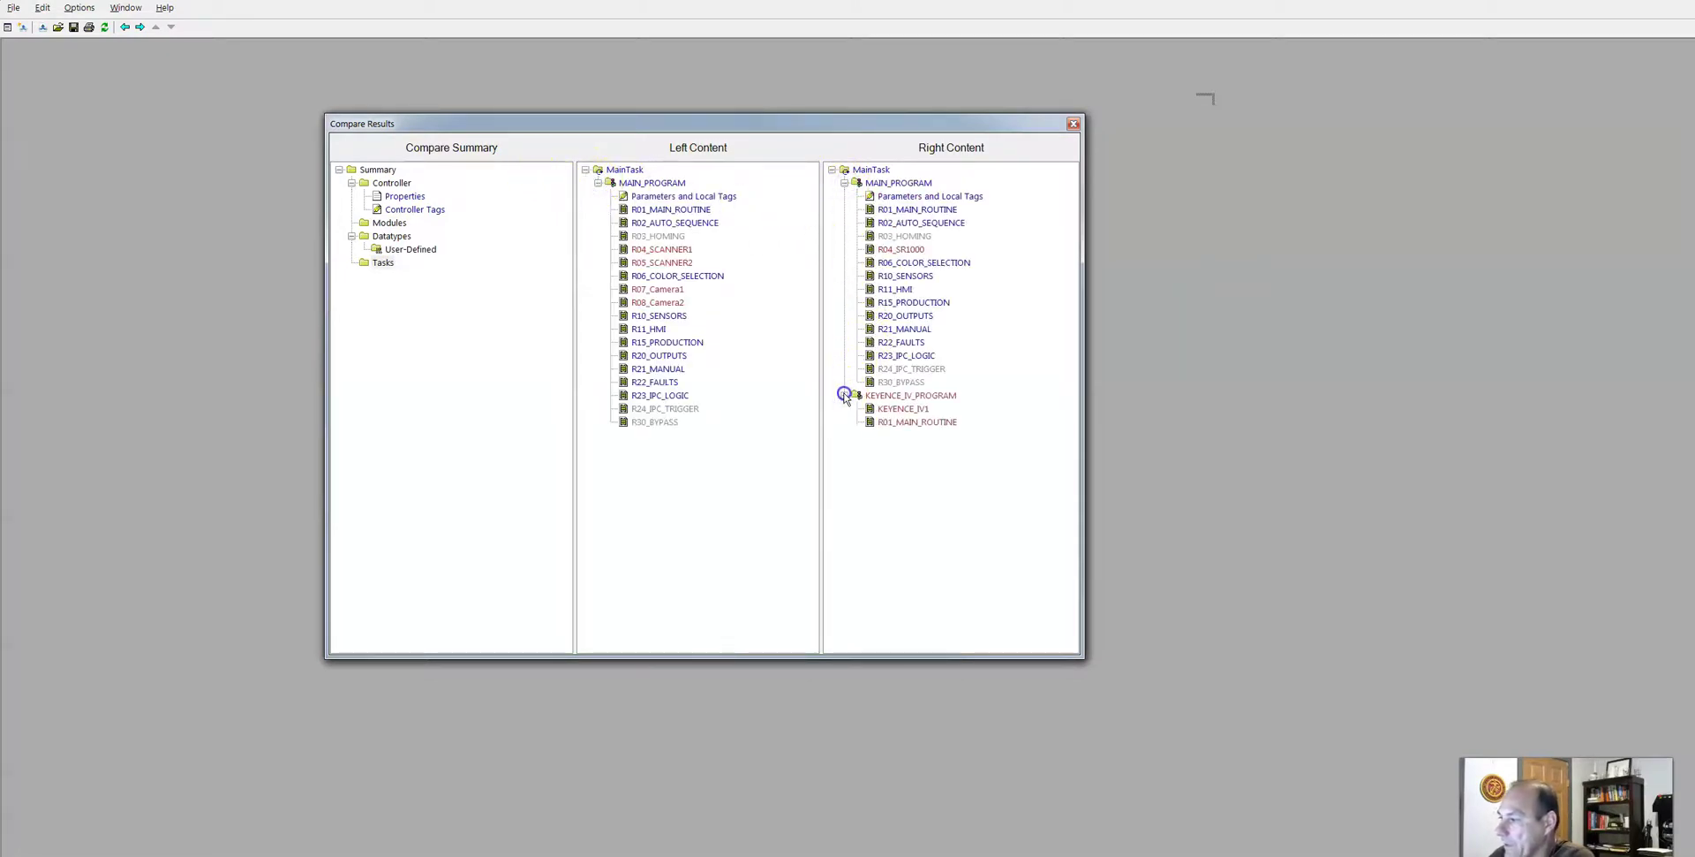
Open the R04_SCANNER1 routine's ladder logic and maximize it.
double_click(662, 249)
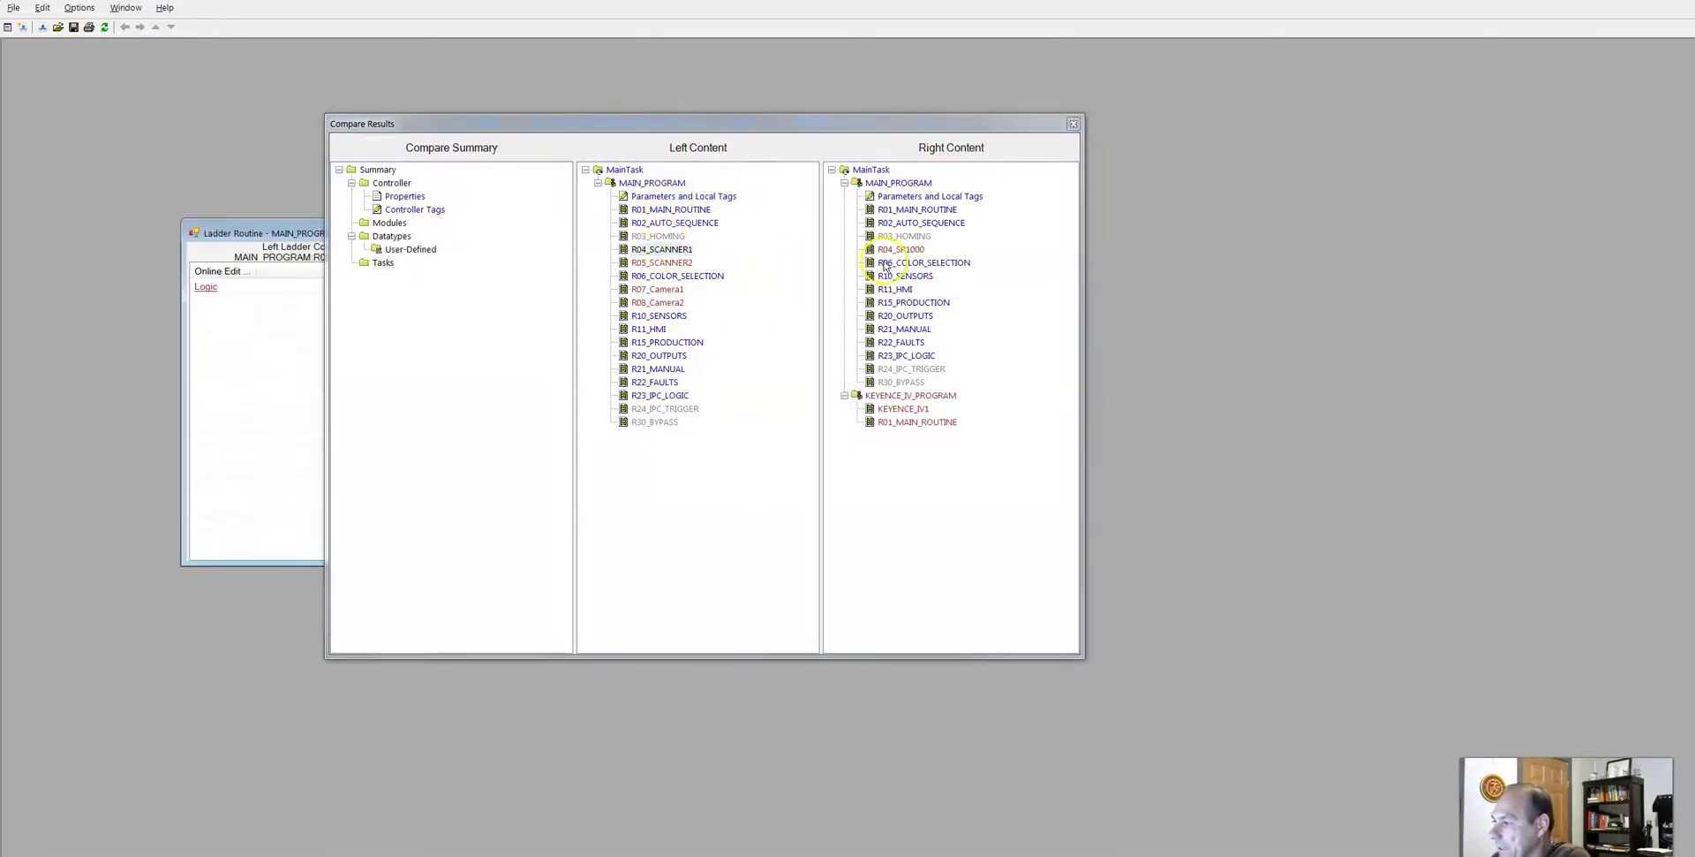
left_click_drag(700, 124, 1265, 184)
left_click_drag(567, 233, 452, 198)
double_click(89, 251)
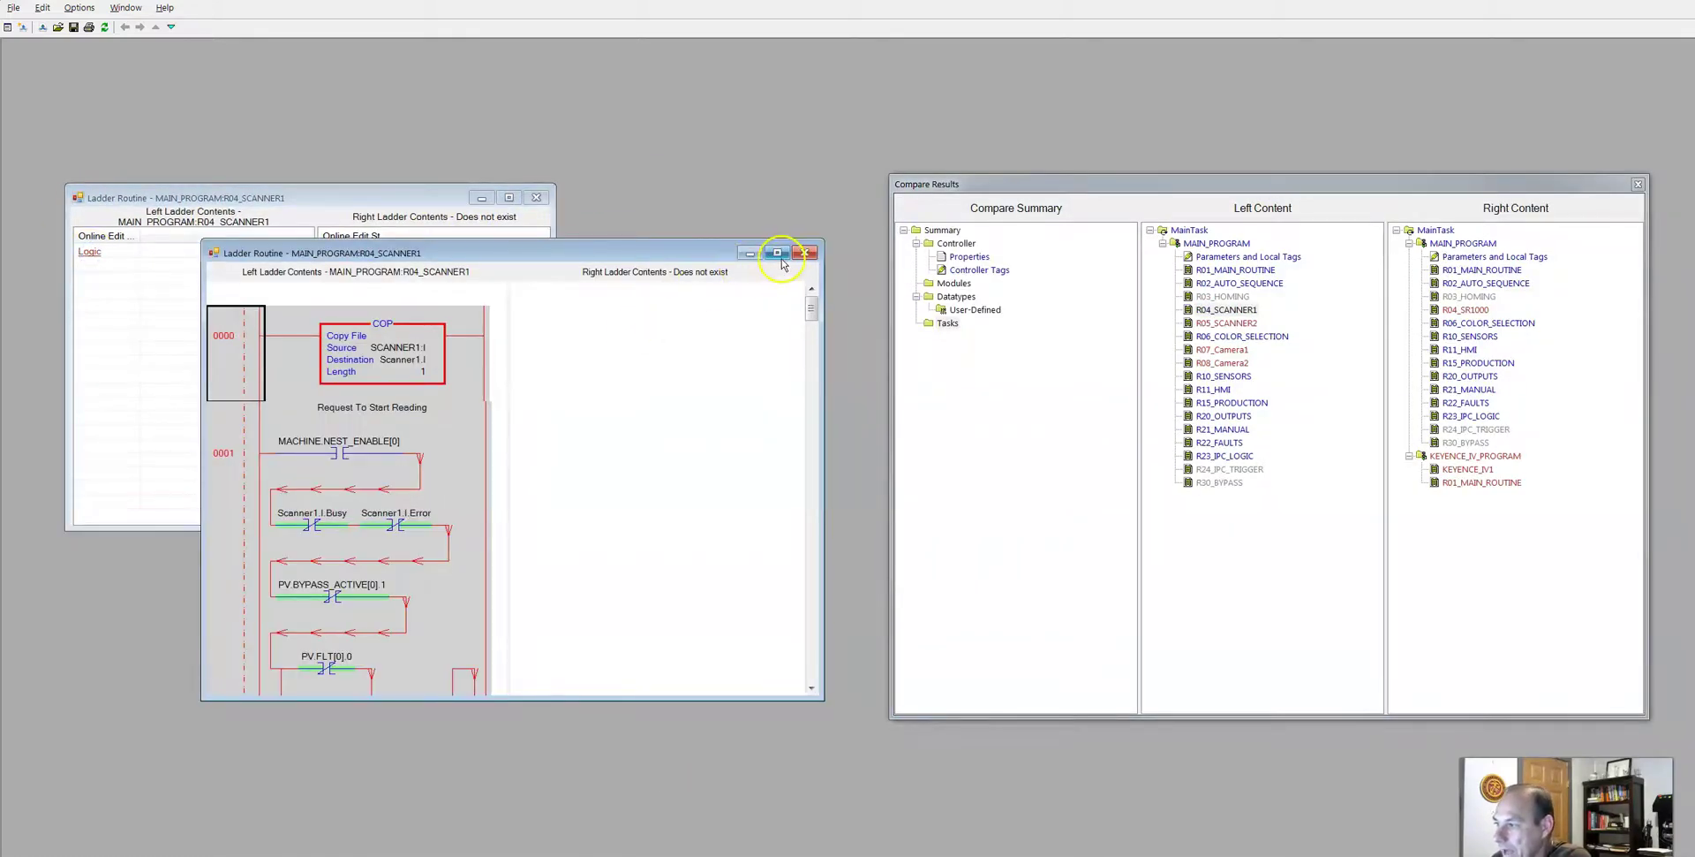
left_click(777, 254)
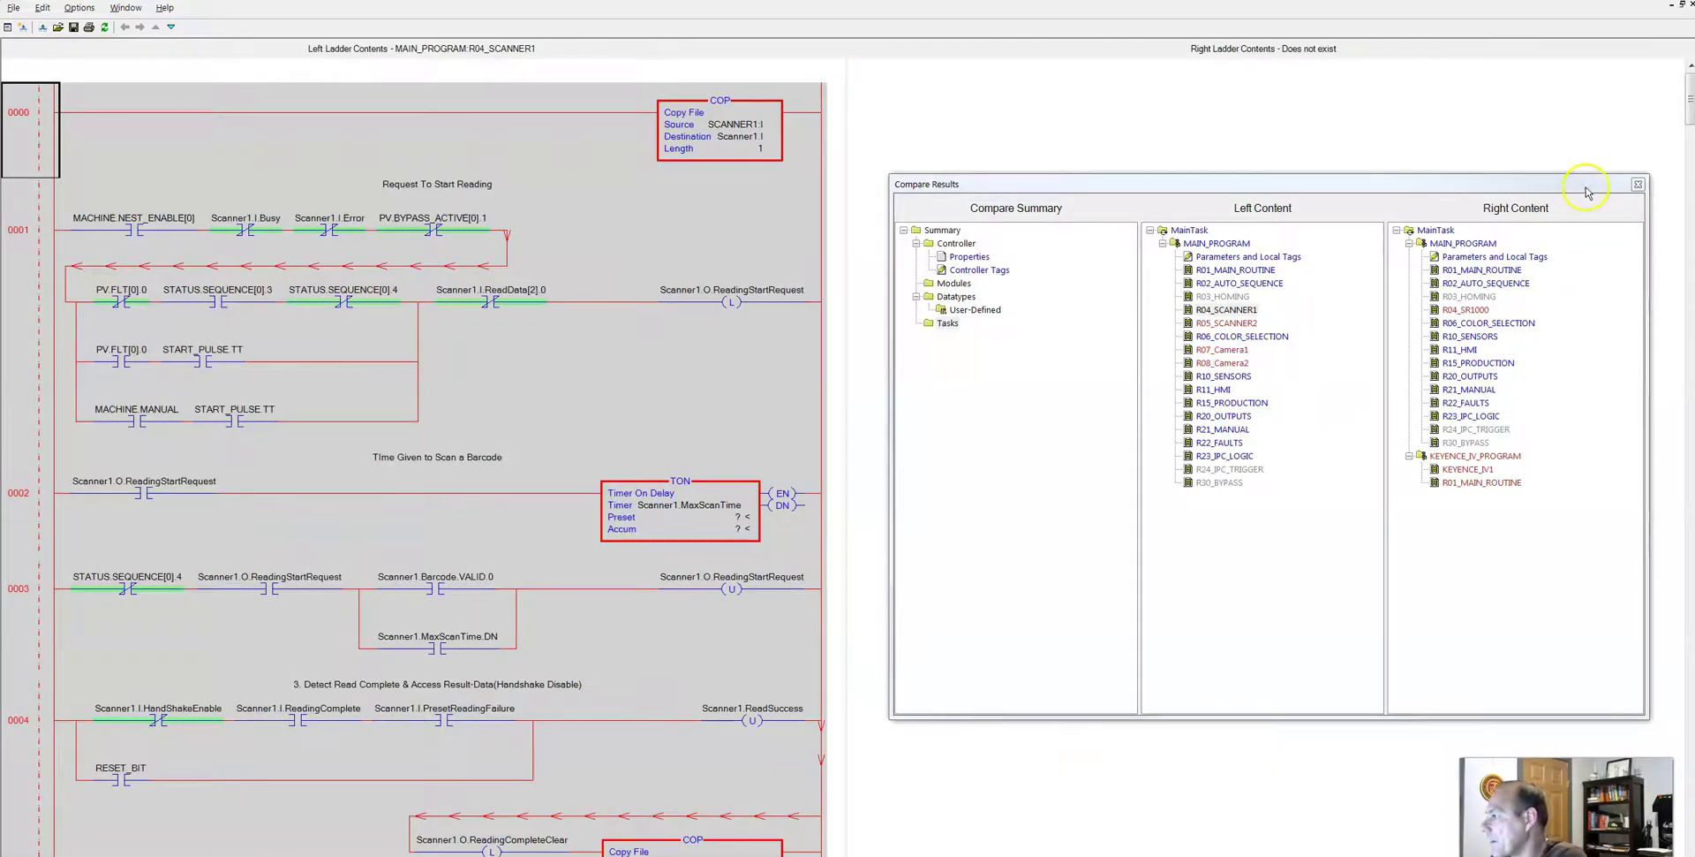
Move Compare Results lower over the ladder view and bring it back into focus.
left_click_drag(1408, 176, 1409, 345)
left_click(621, 382)
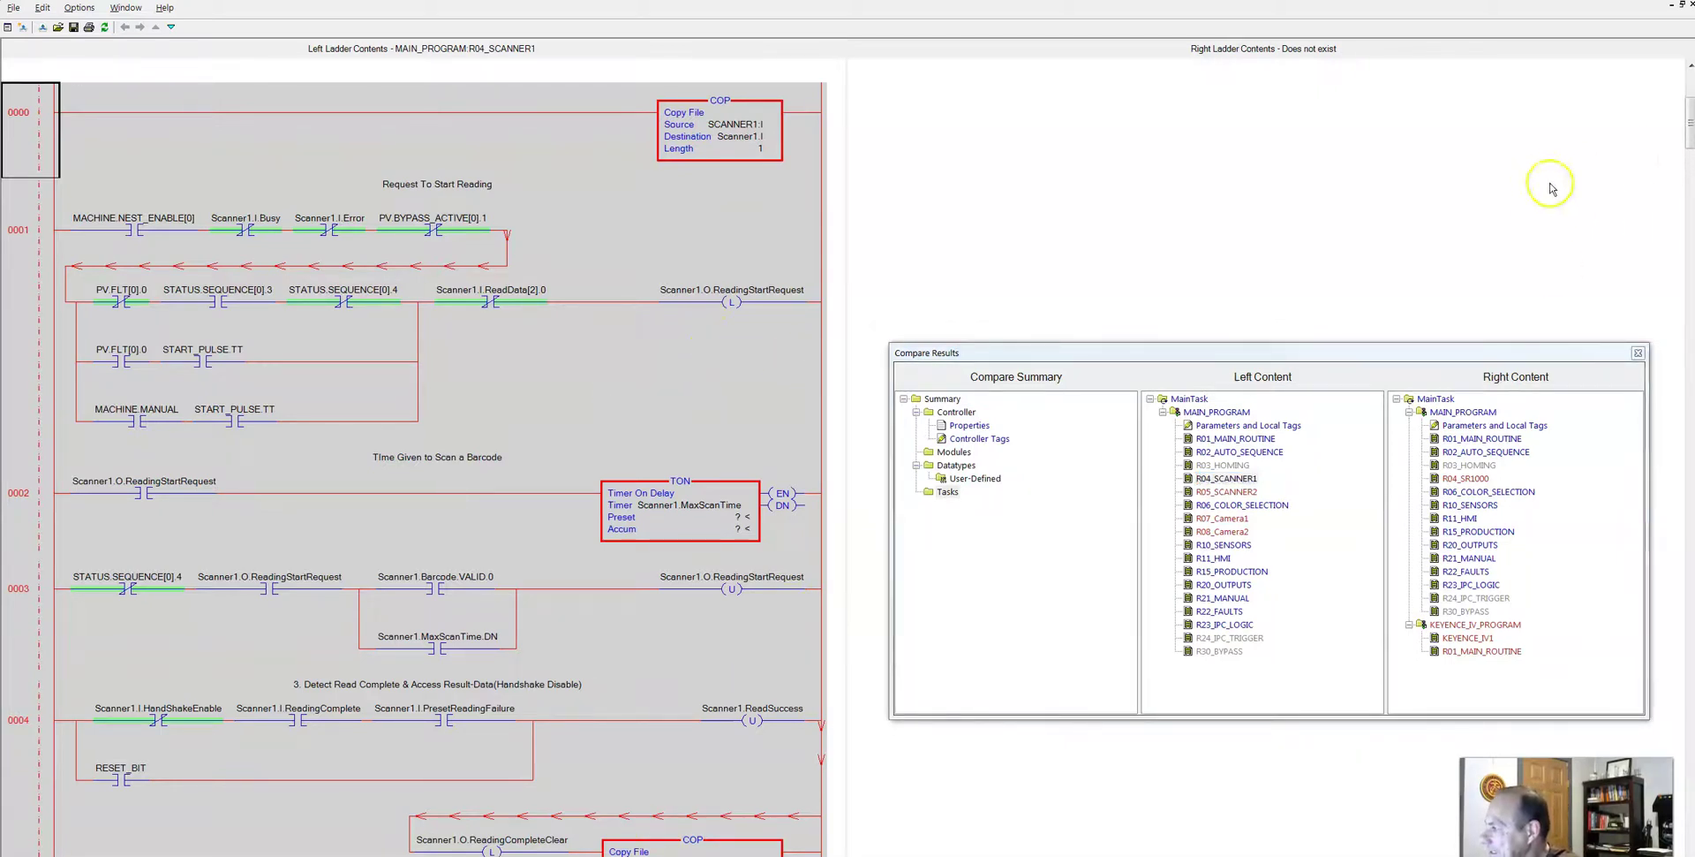
left_click_drag(1689, 124, 1571, 777)
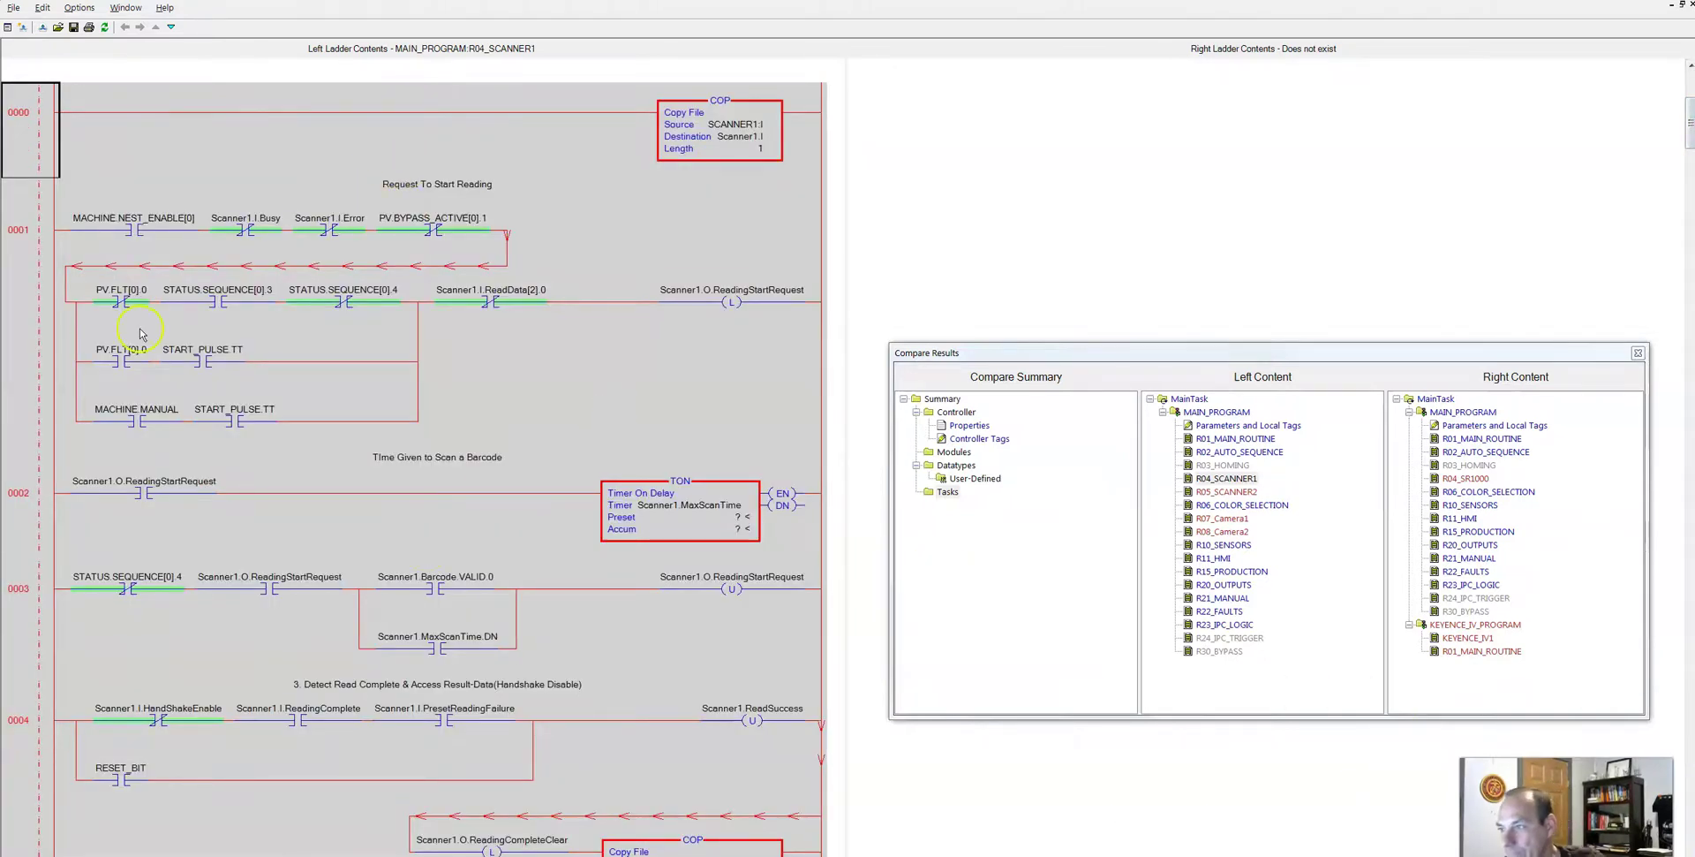
left_click(1015, 357)
Open R05_SCANNER2's ladder logic and scroll down to rungs 0004–0007.
left_click_drag(983, 256, 984, 256)
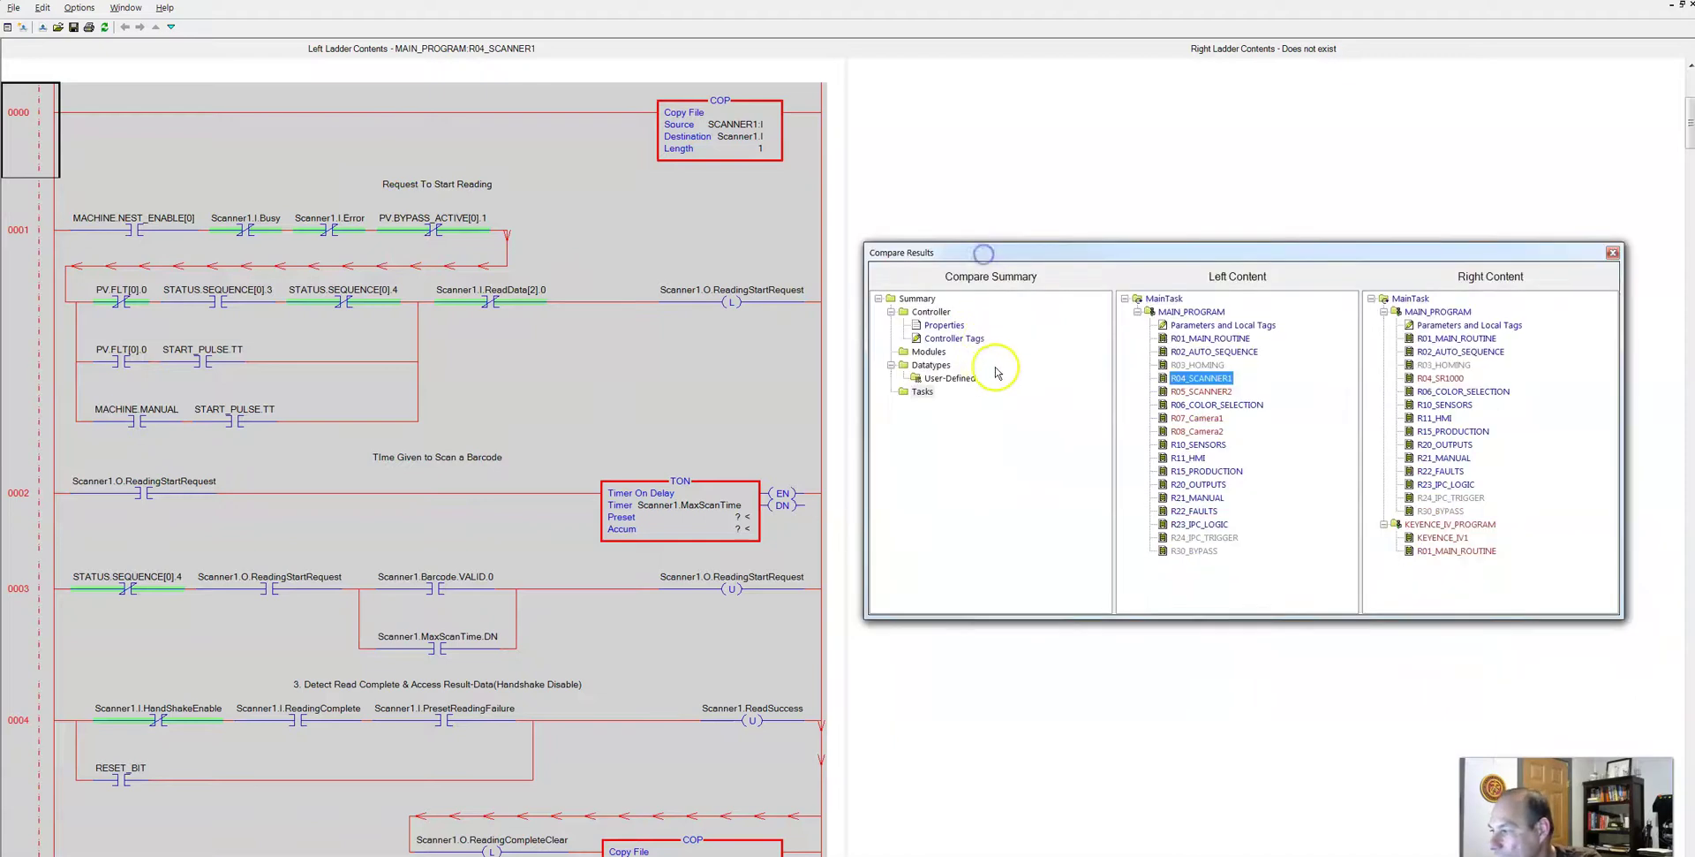
left_click(1208, 393)
double_click(1209, 393)
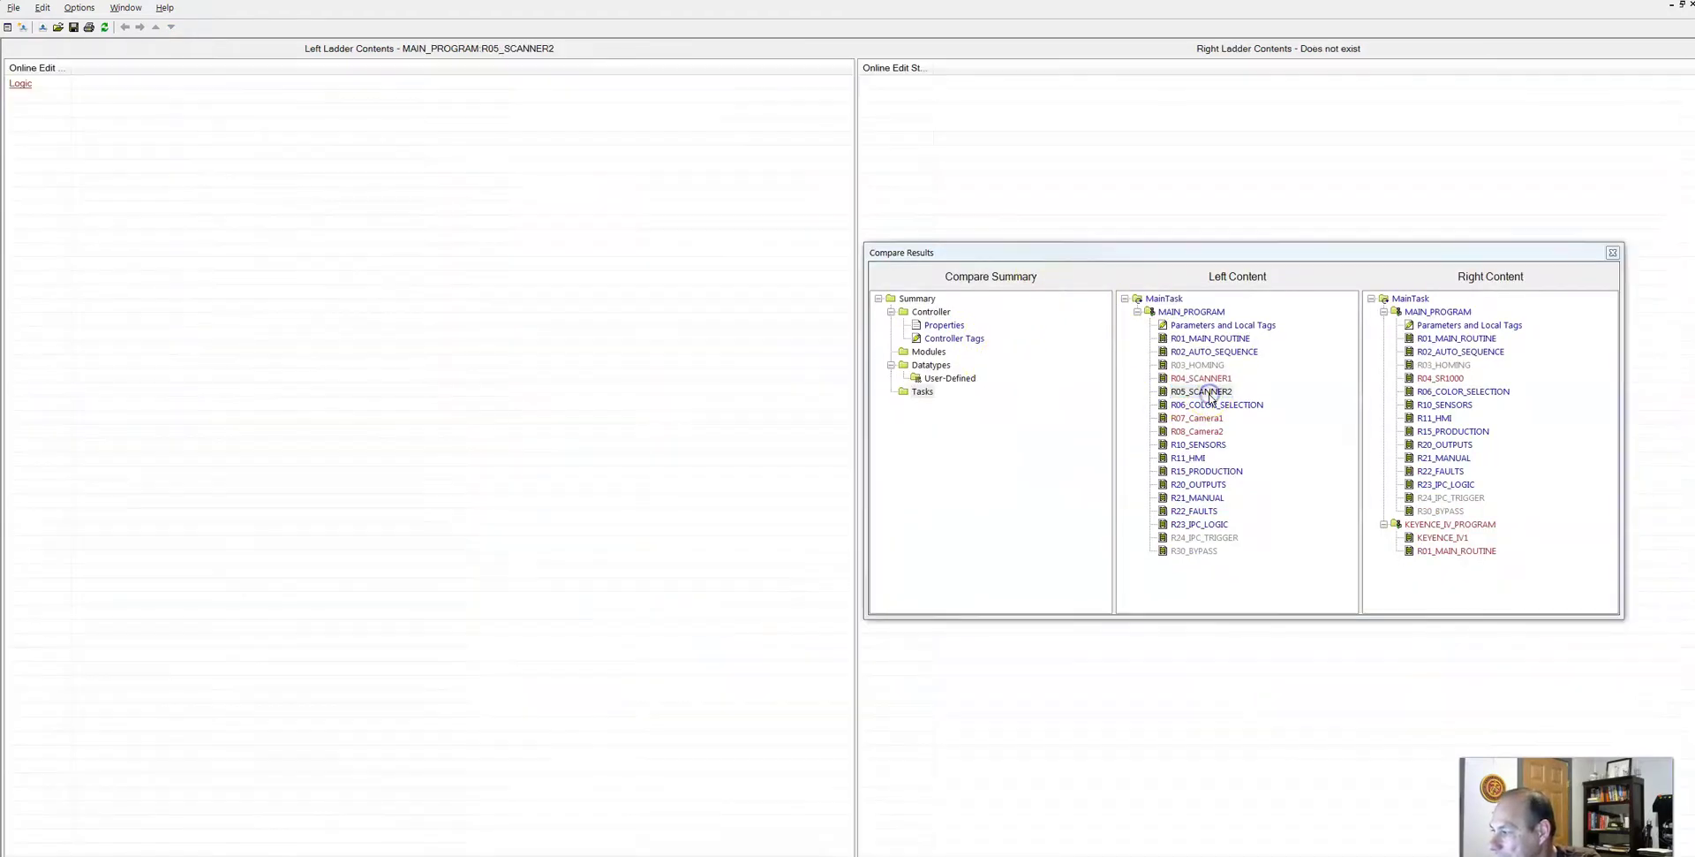
double_click(18, 84)
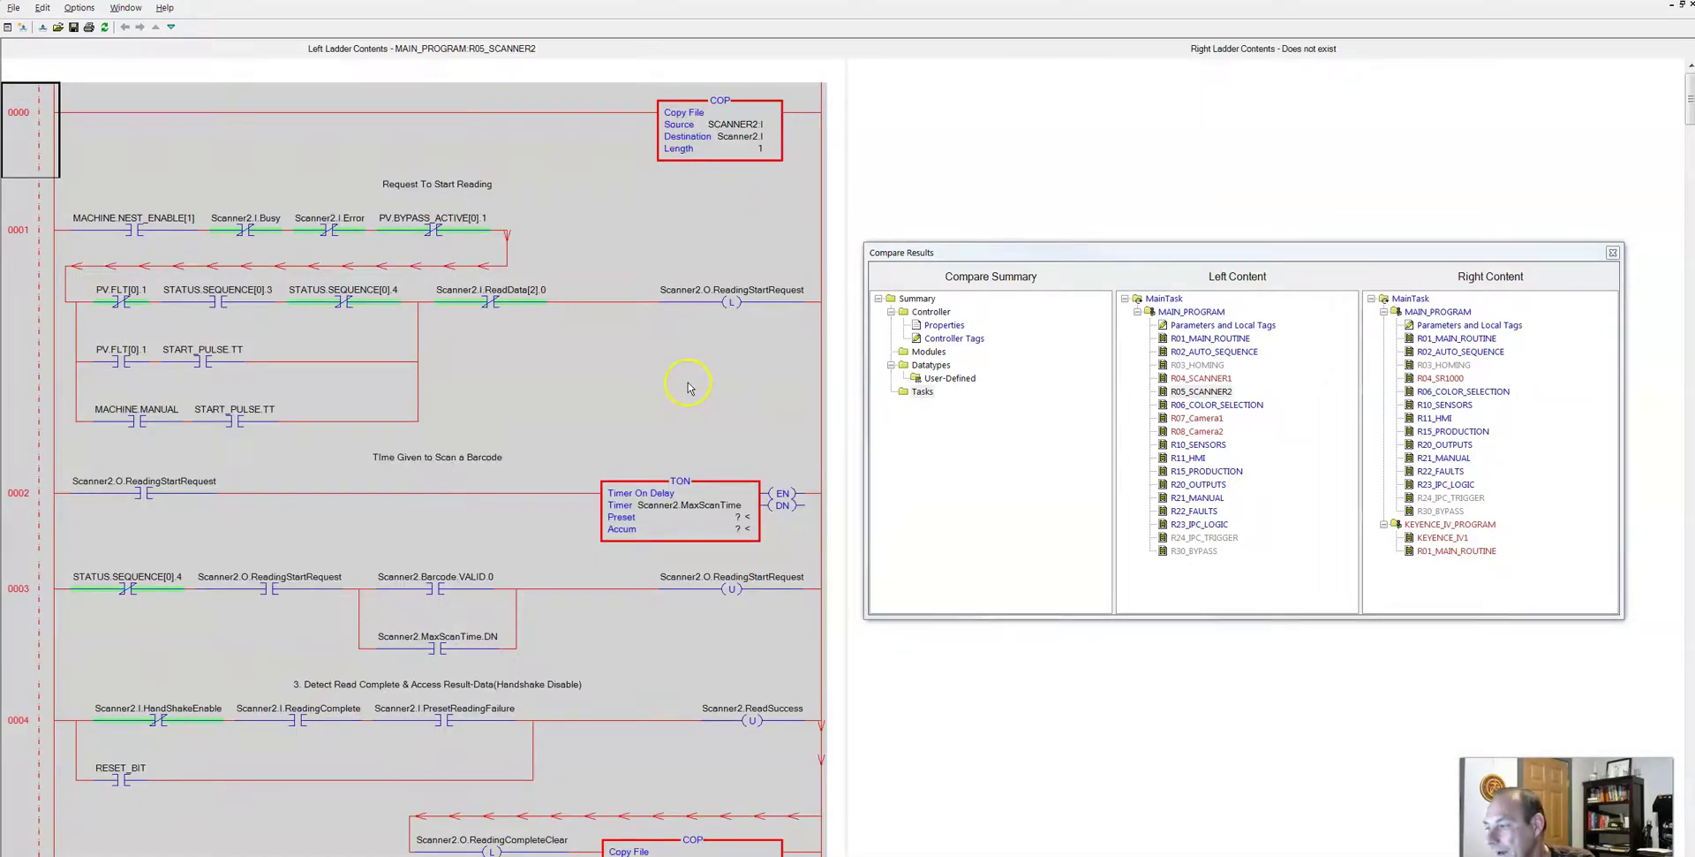
scroll(688, 385, "down", 5)
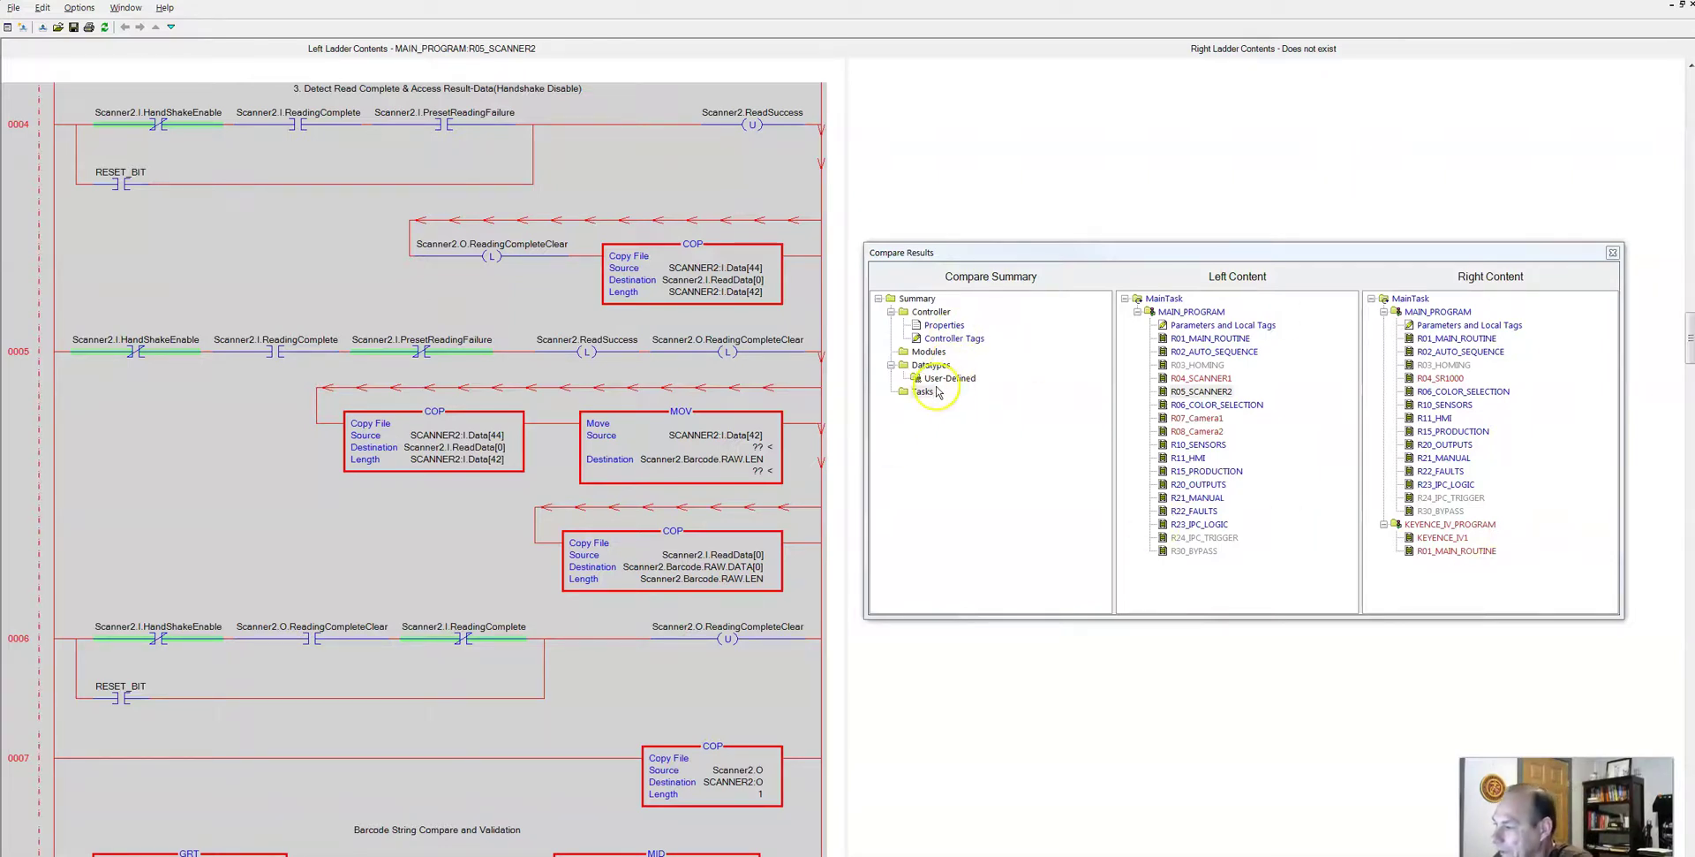
Load the ladder rungs of the right project's KEYENCE_IV1 routine.
left_click(1439, 536)
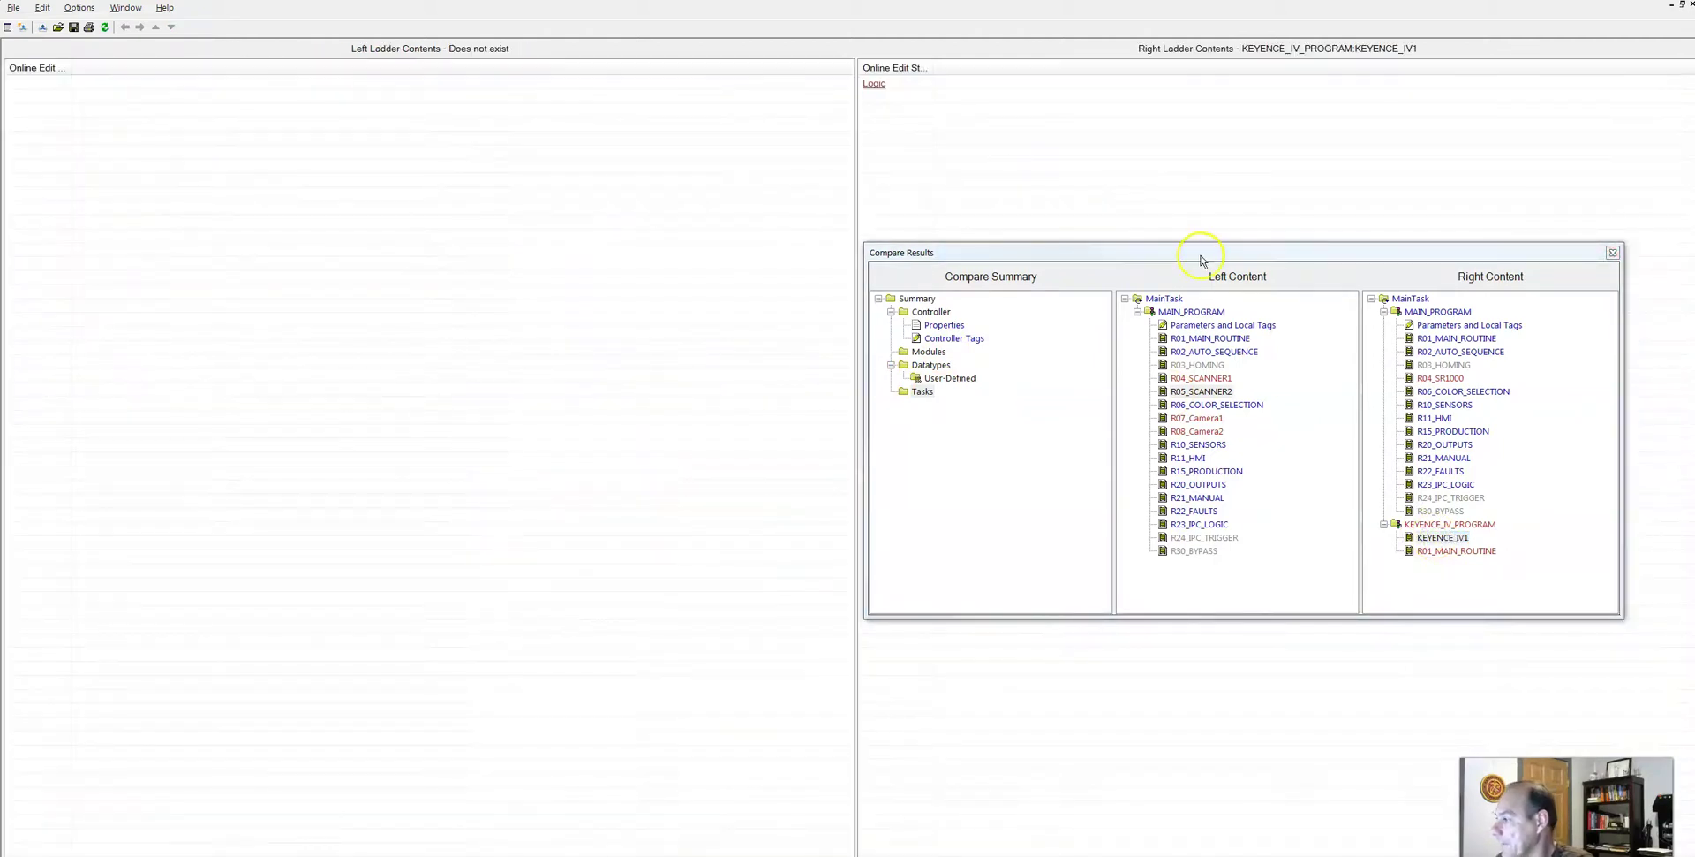
left_click(875, 83)
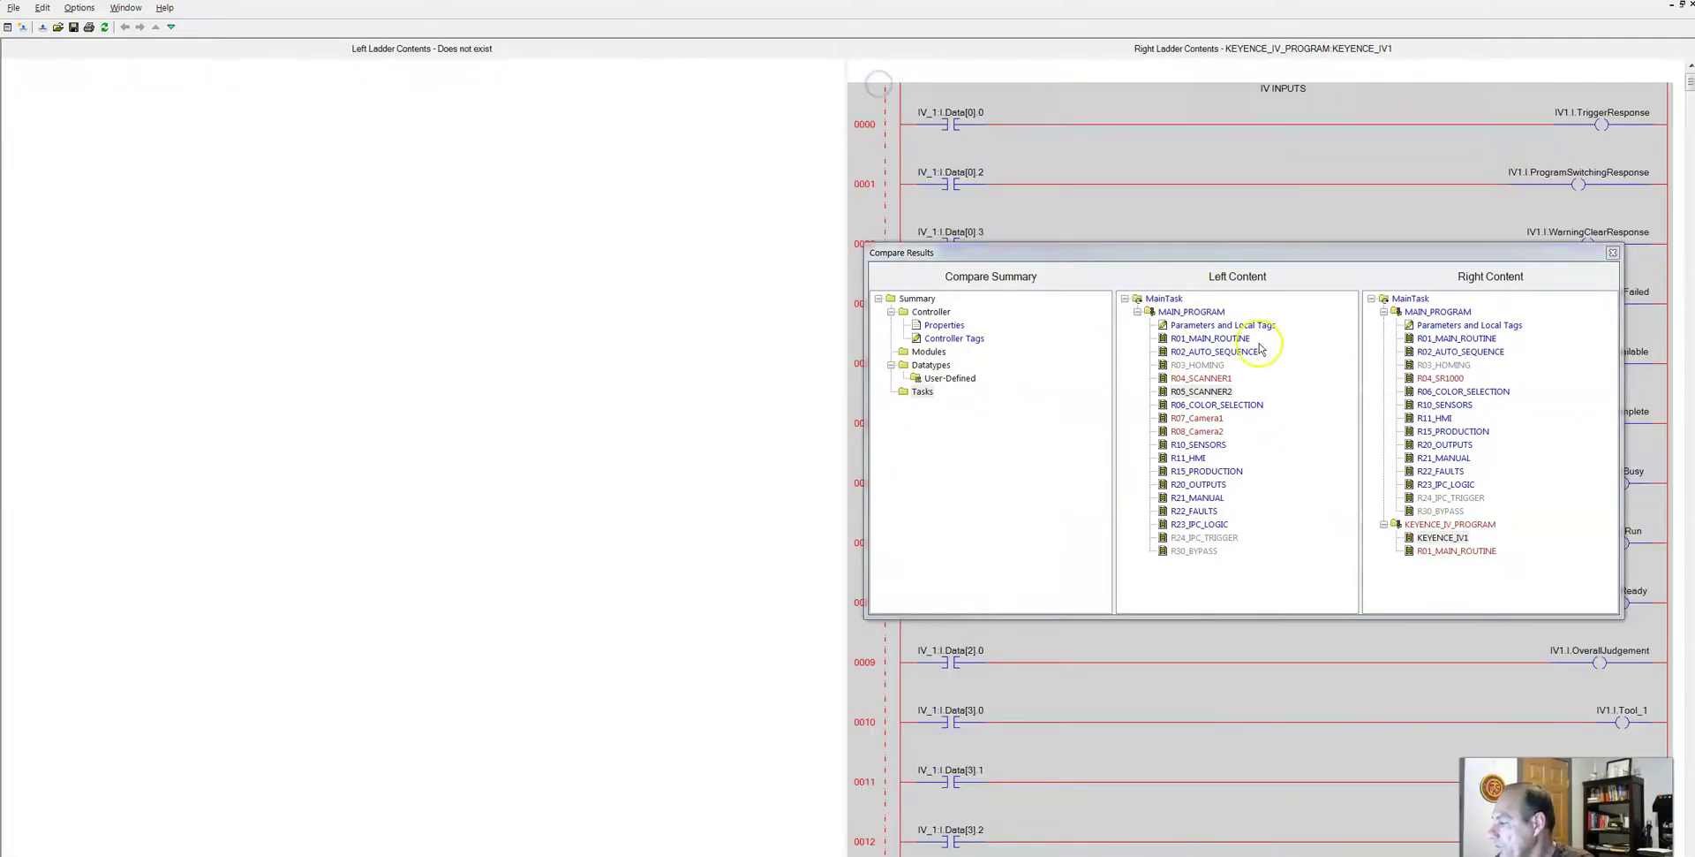
left_click_drag(1410, 253, 766, 210)
Load the ladder rungs of the left project's R08_Camera2 routine.
left_click(278, 347)
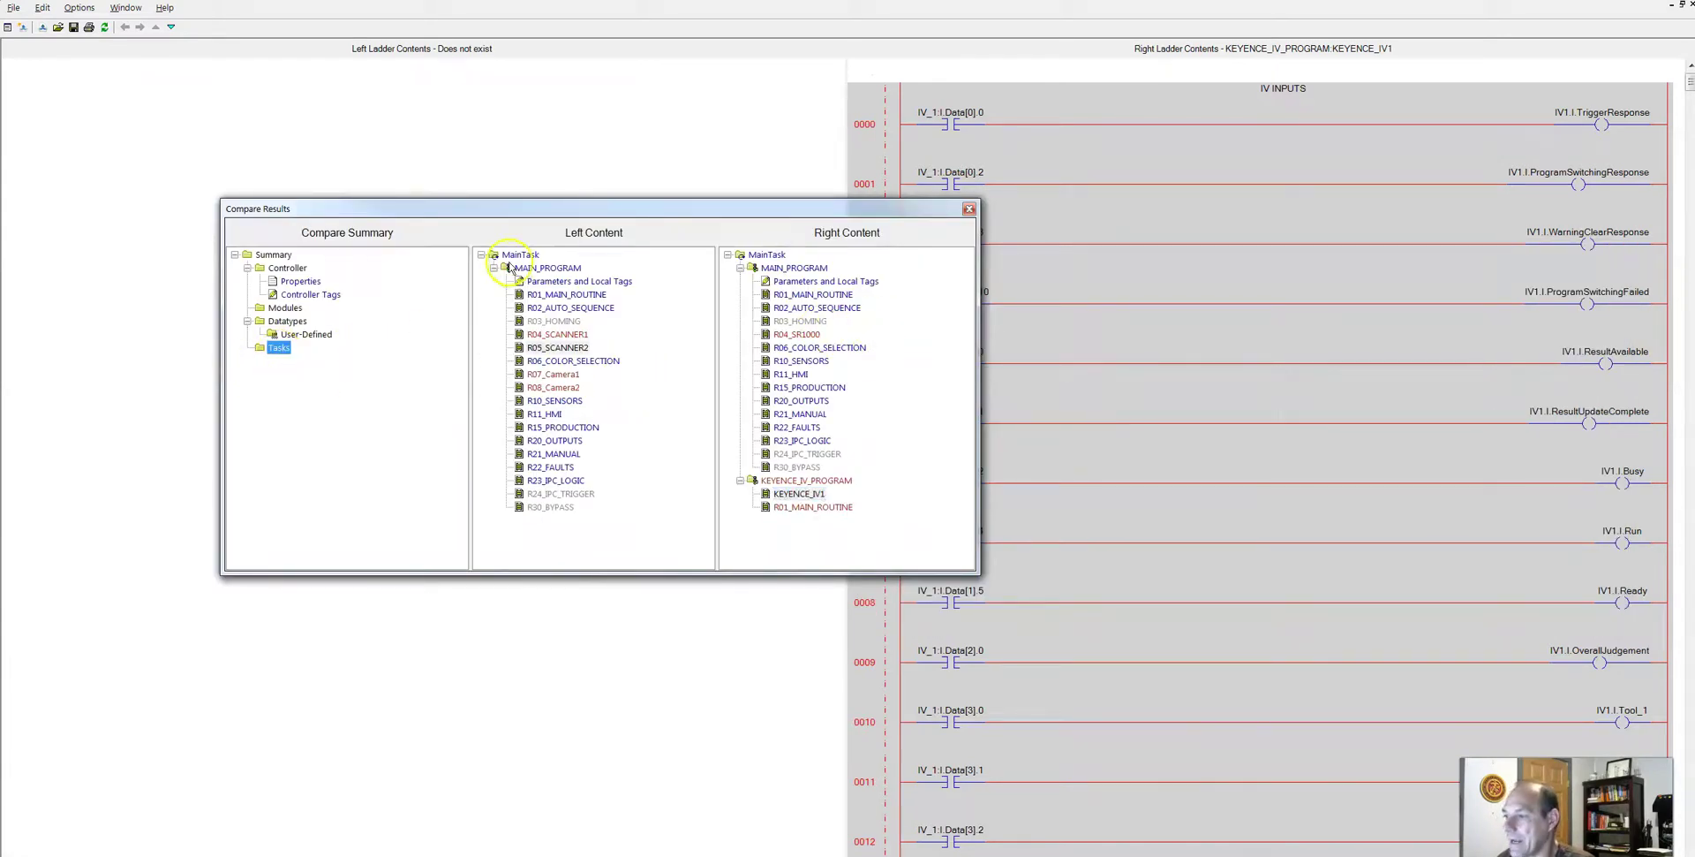
left_click(555, 388)
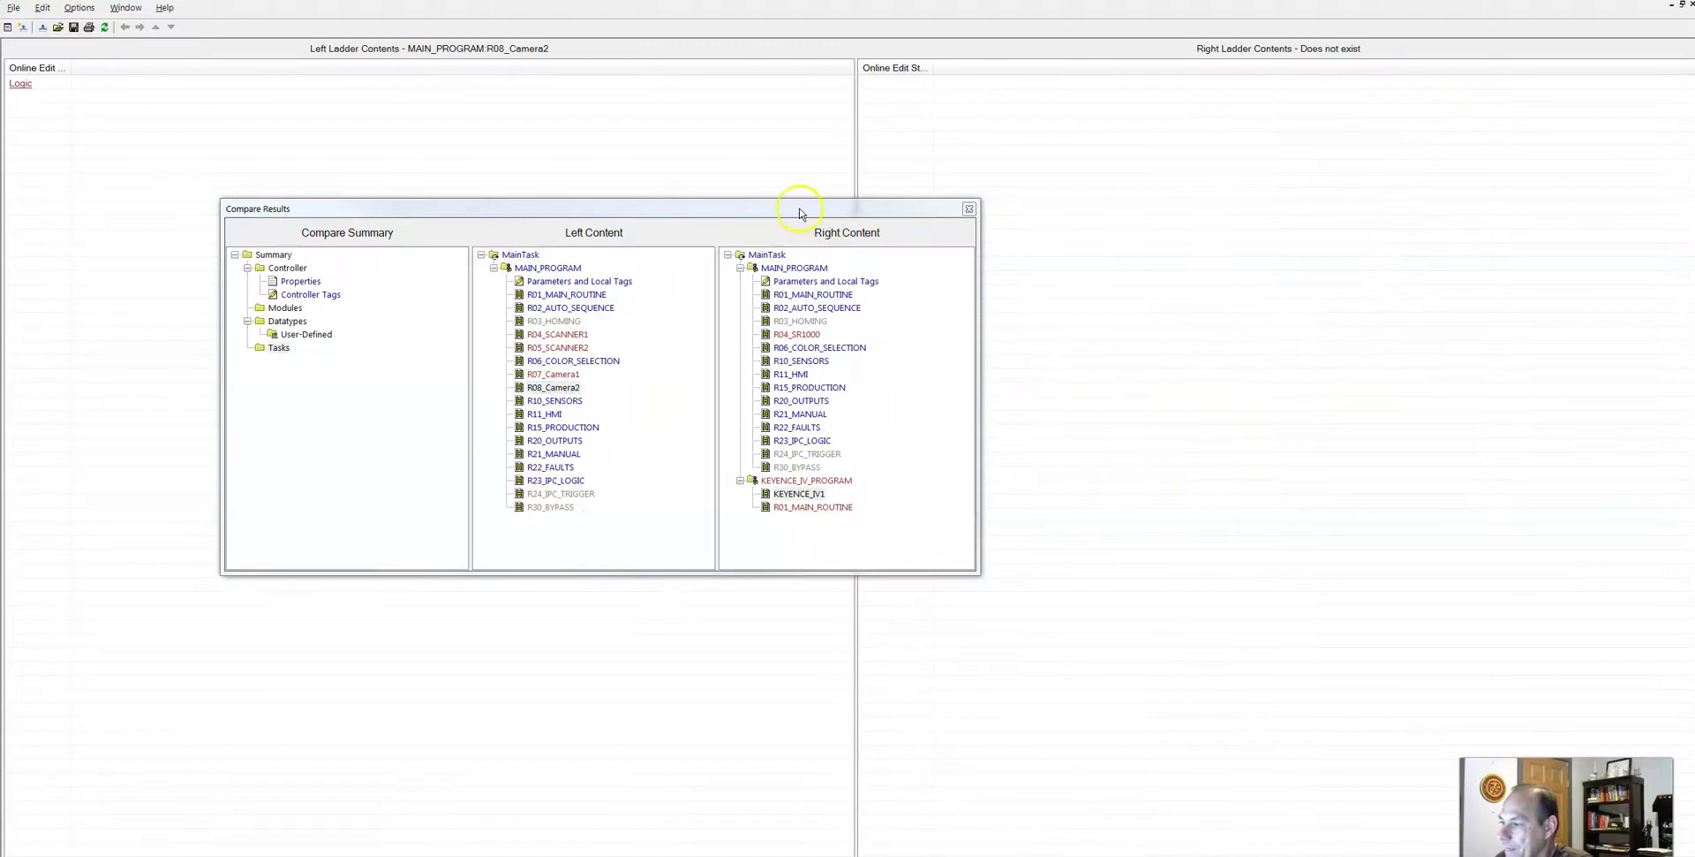
left_click_drag(799, 204, 1180, 232)
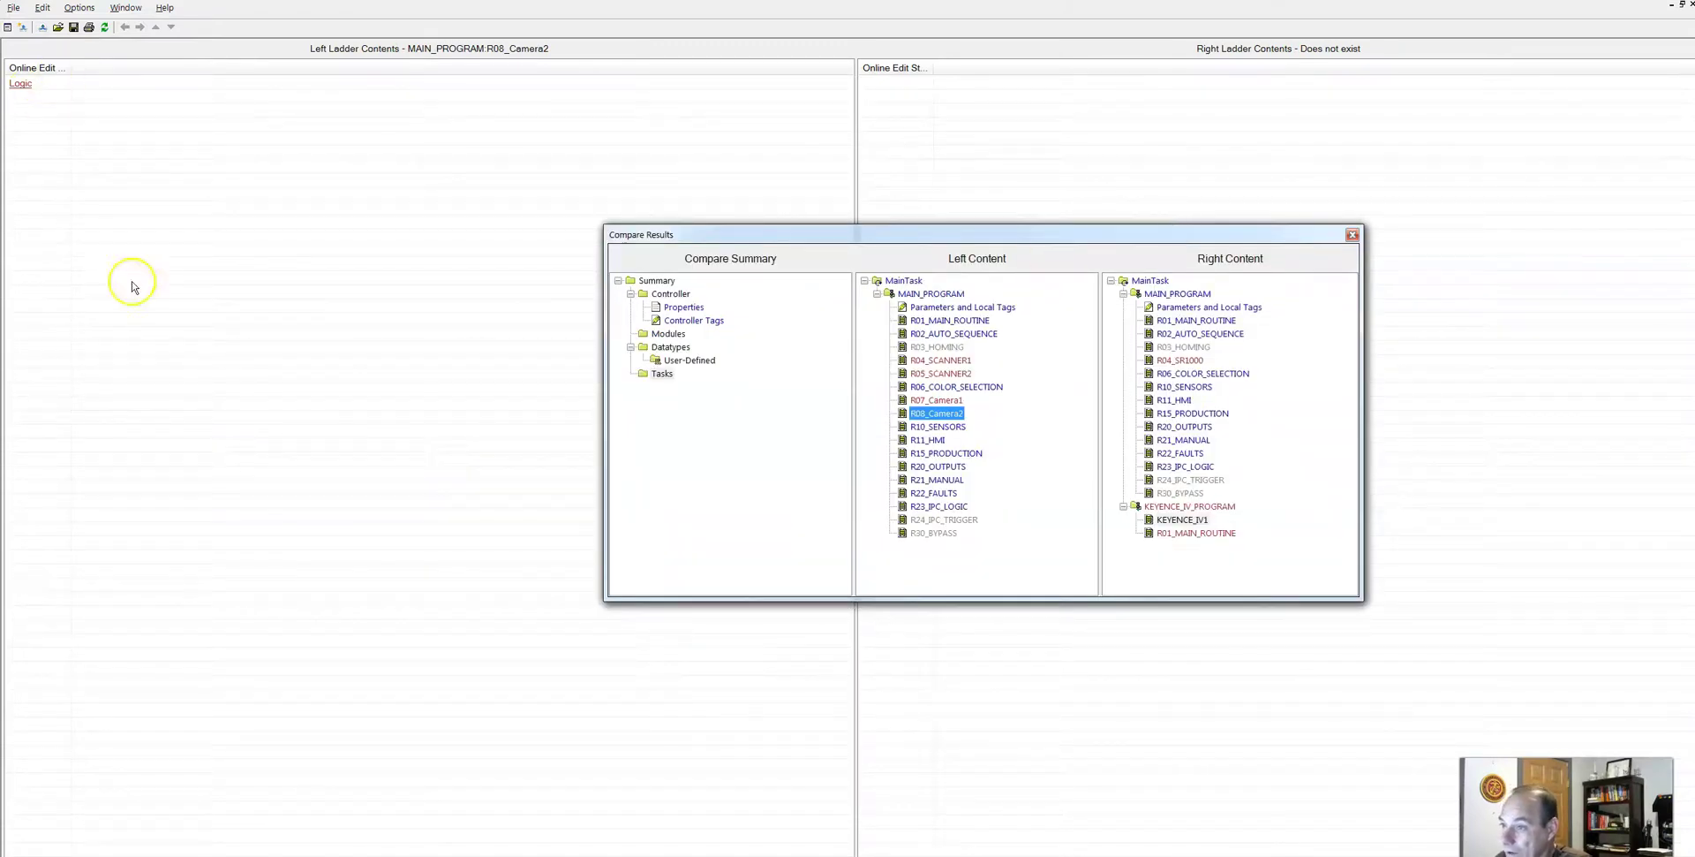
left_click(925, 389)
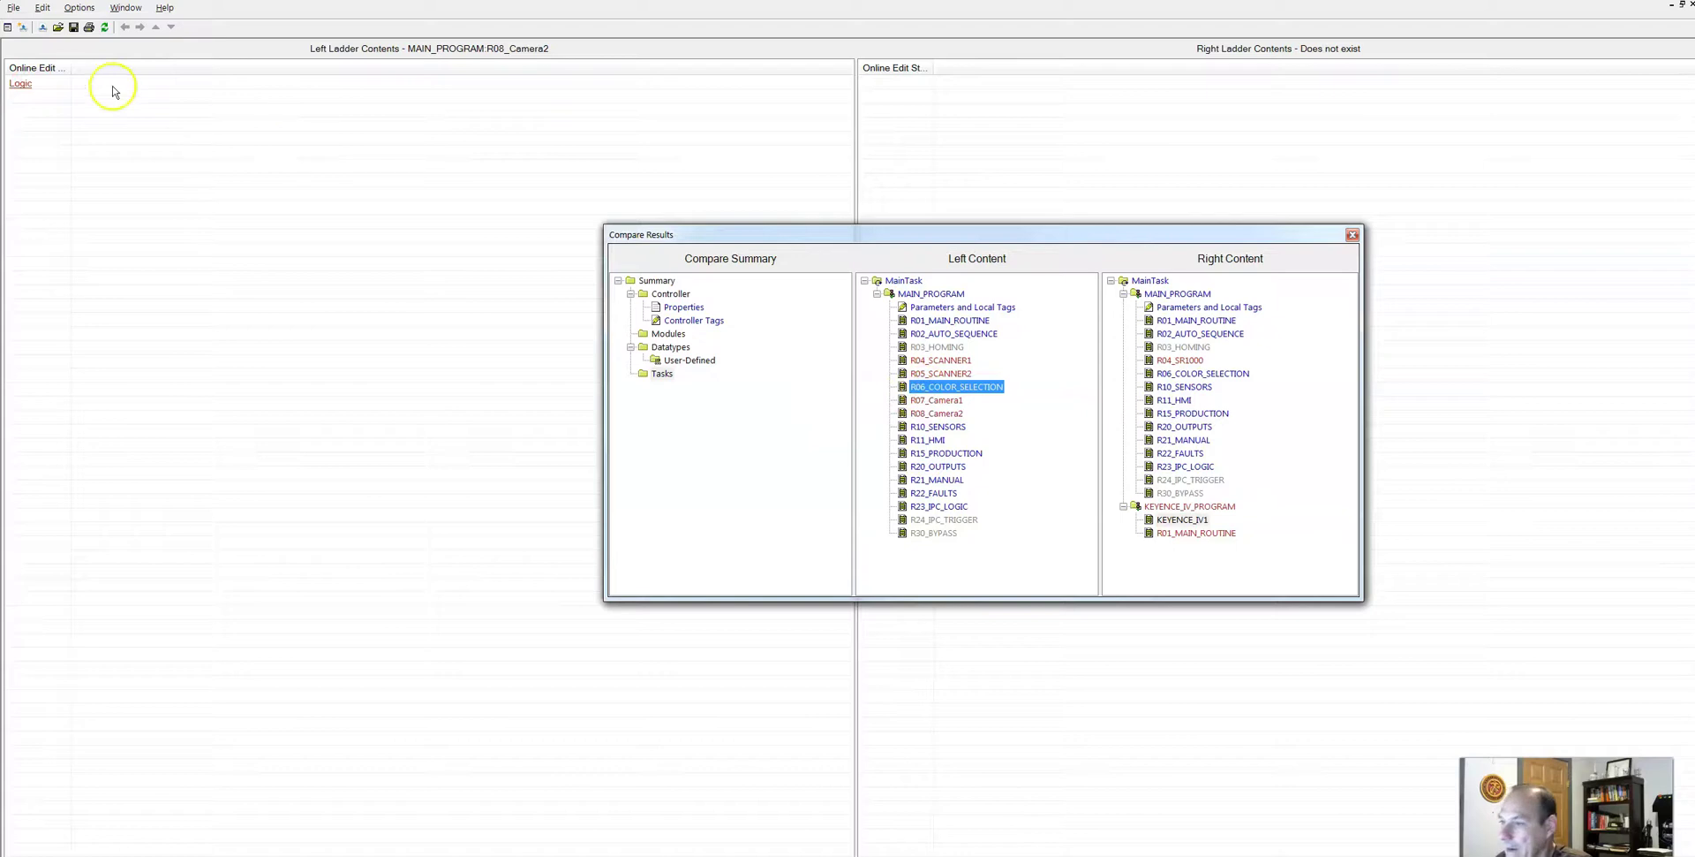
left_click(20, 83)
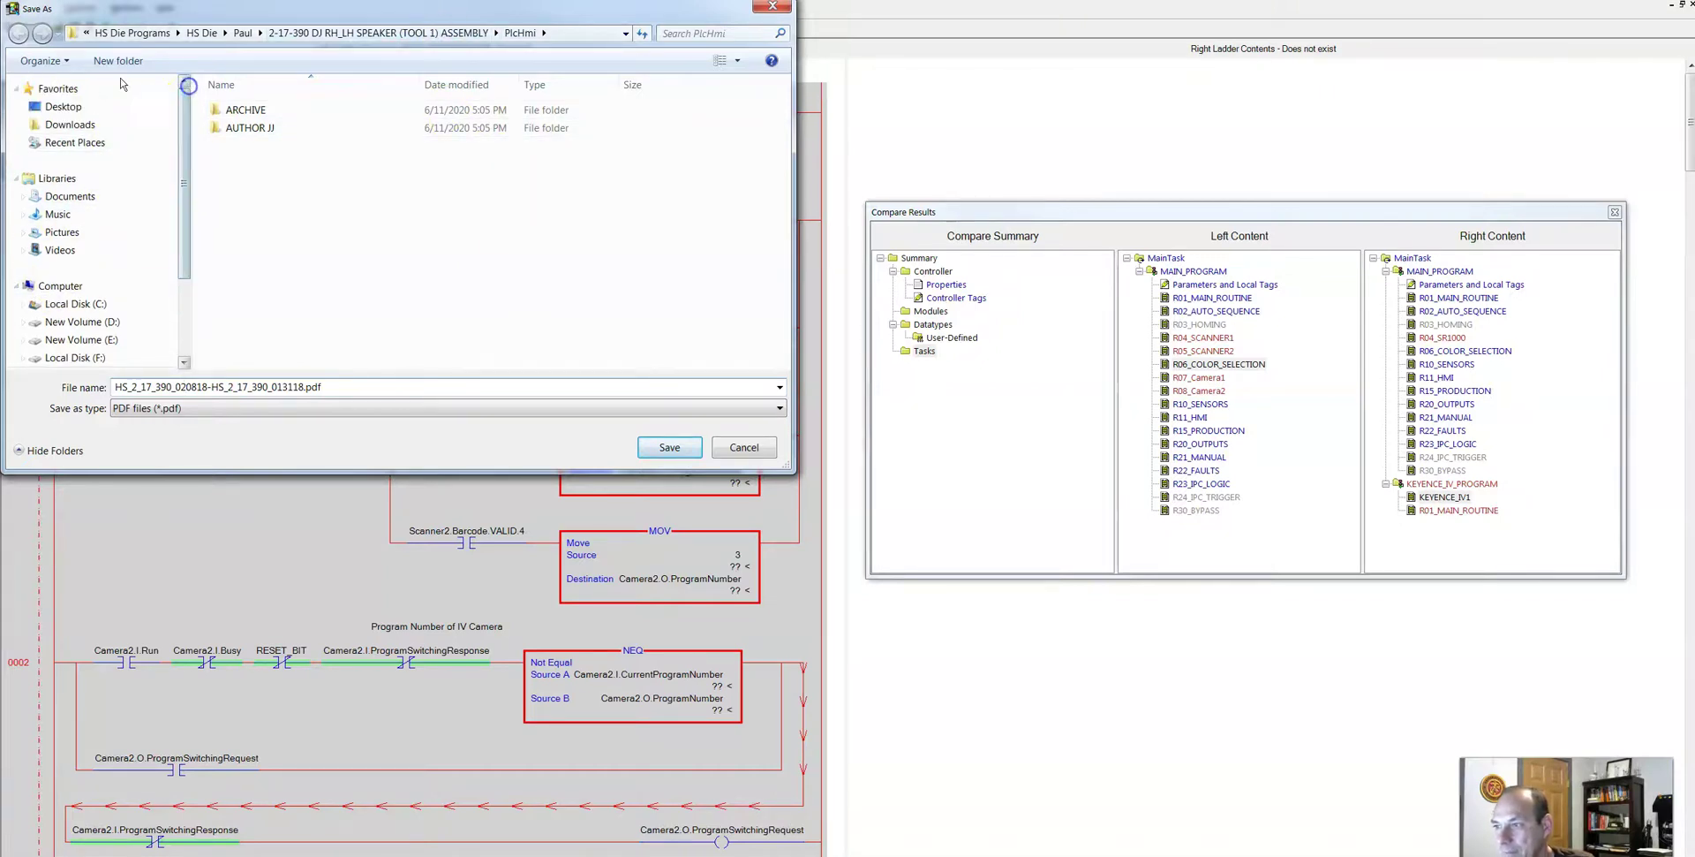
Save HS_2_17_390_020818-HS_2_17_390_013118.pdf to the Desktop folder.
left_click(80, 108)
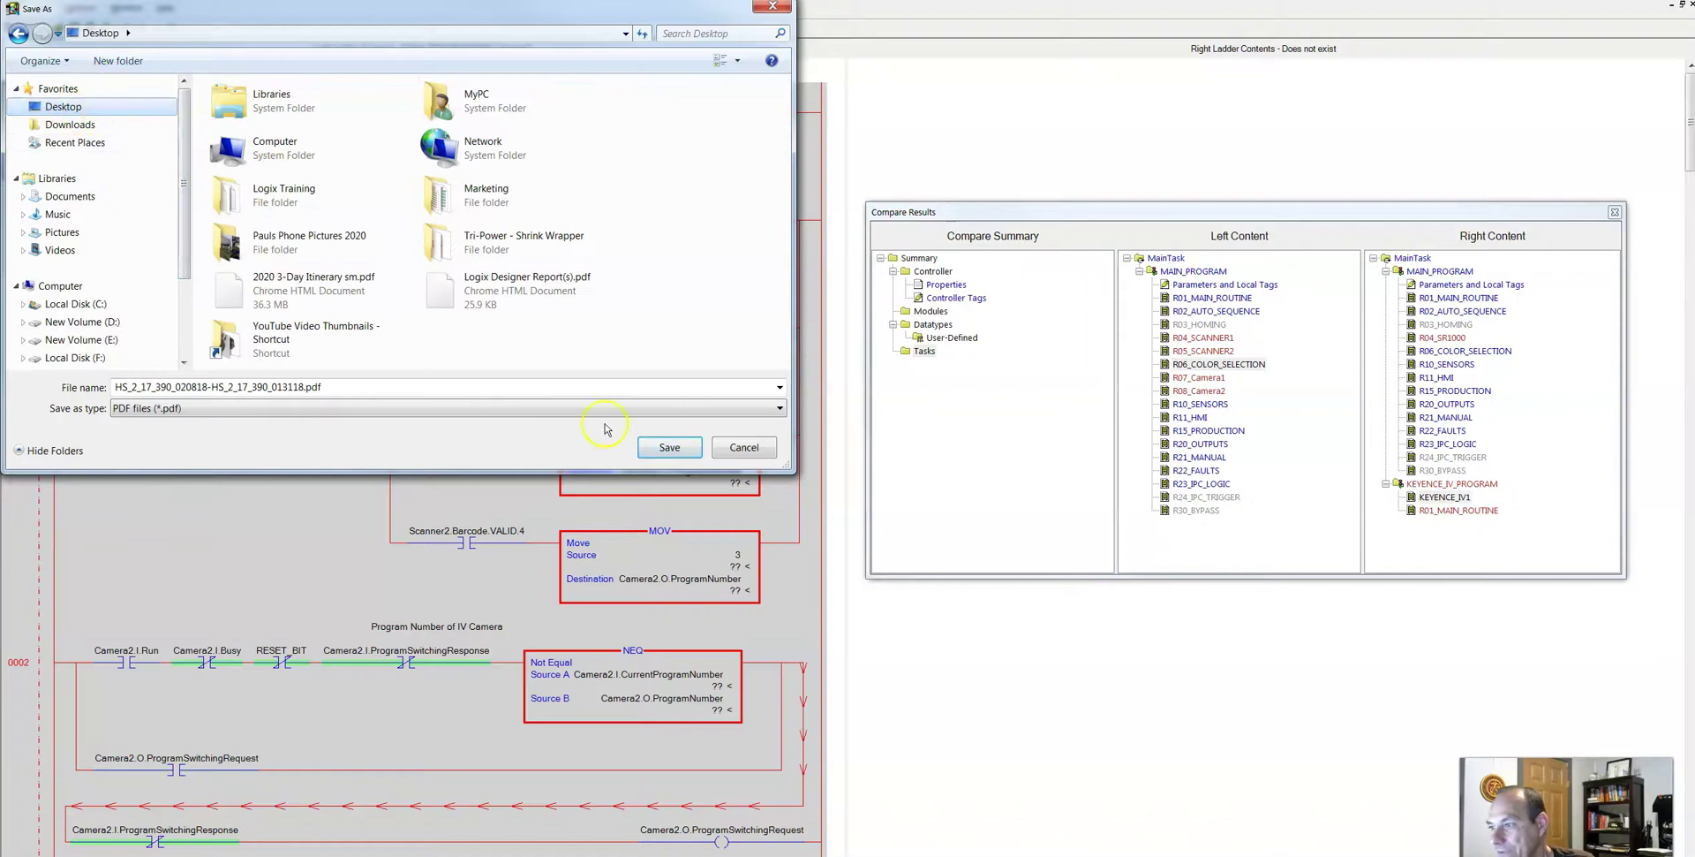
left_click(670, 447)
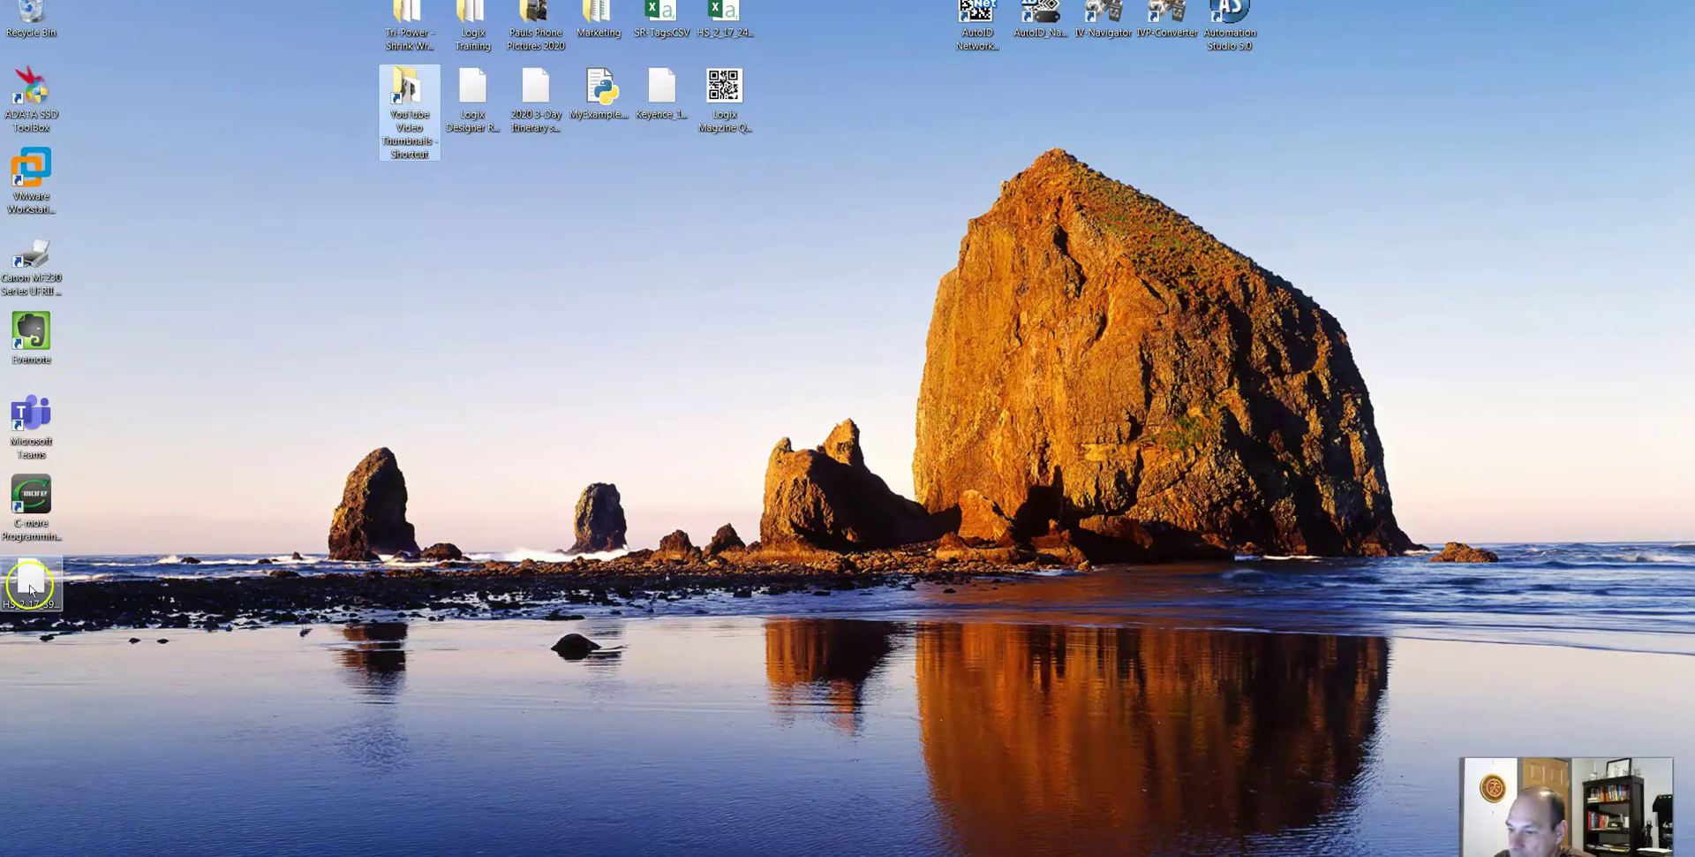
Open the exported HS_2_17_390 compare report PDF from the desktop in Chrome.
left_click(59, 583)
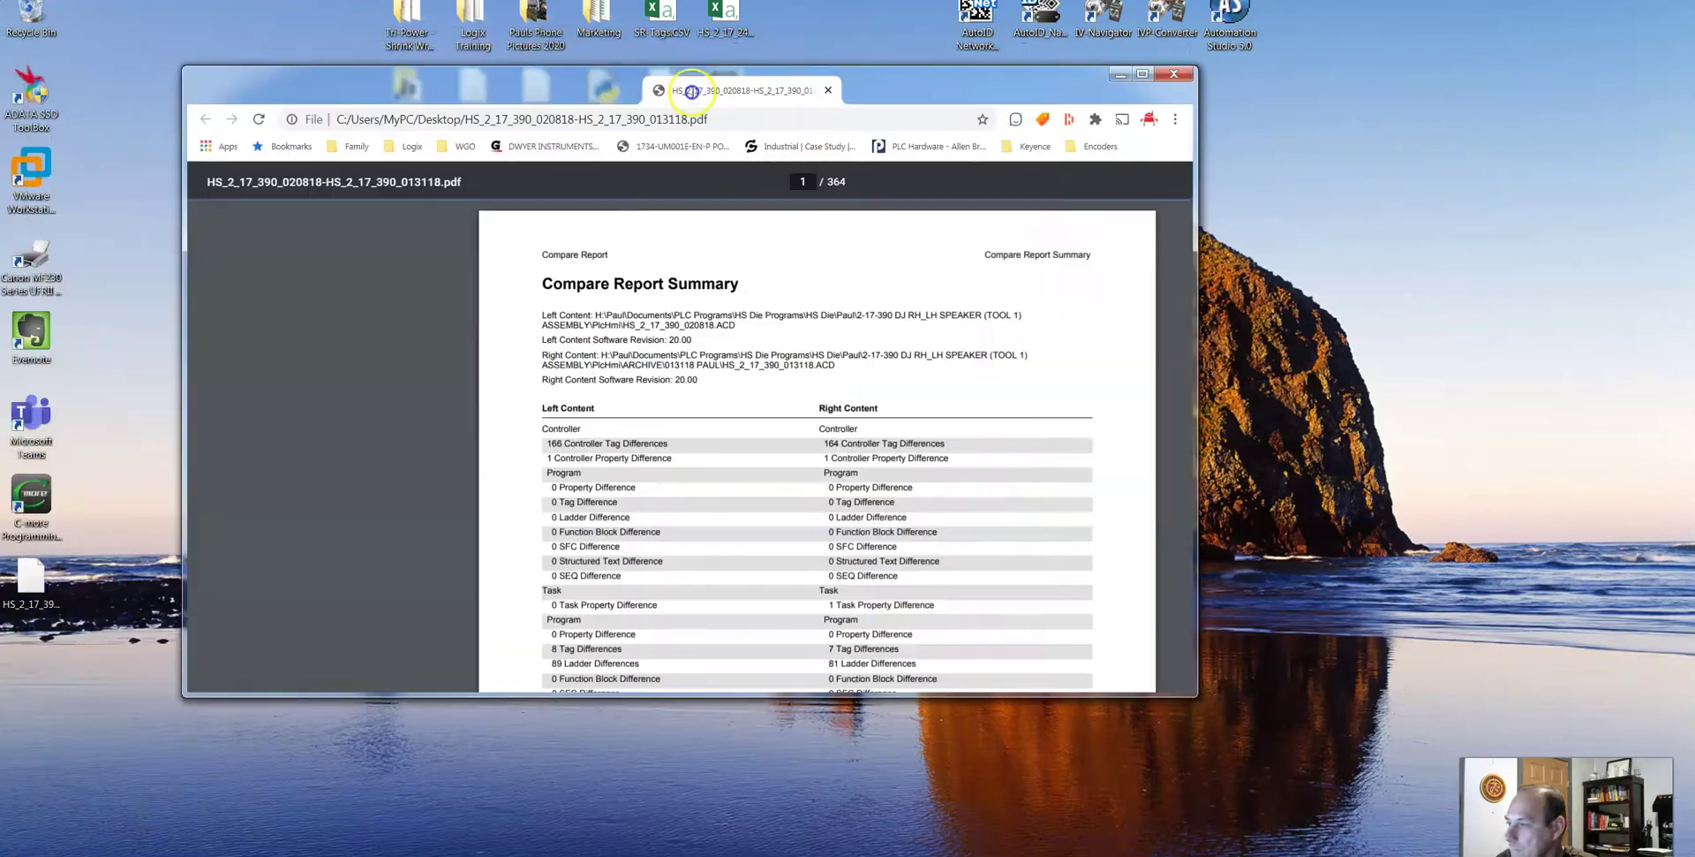
double_click(840, 76)
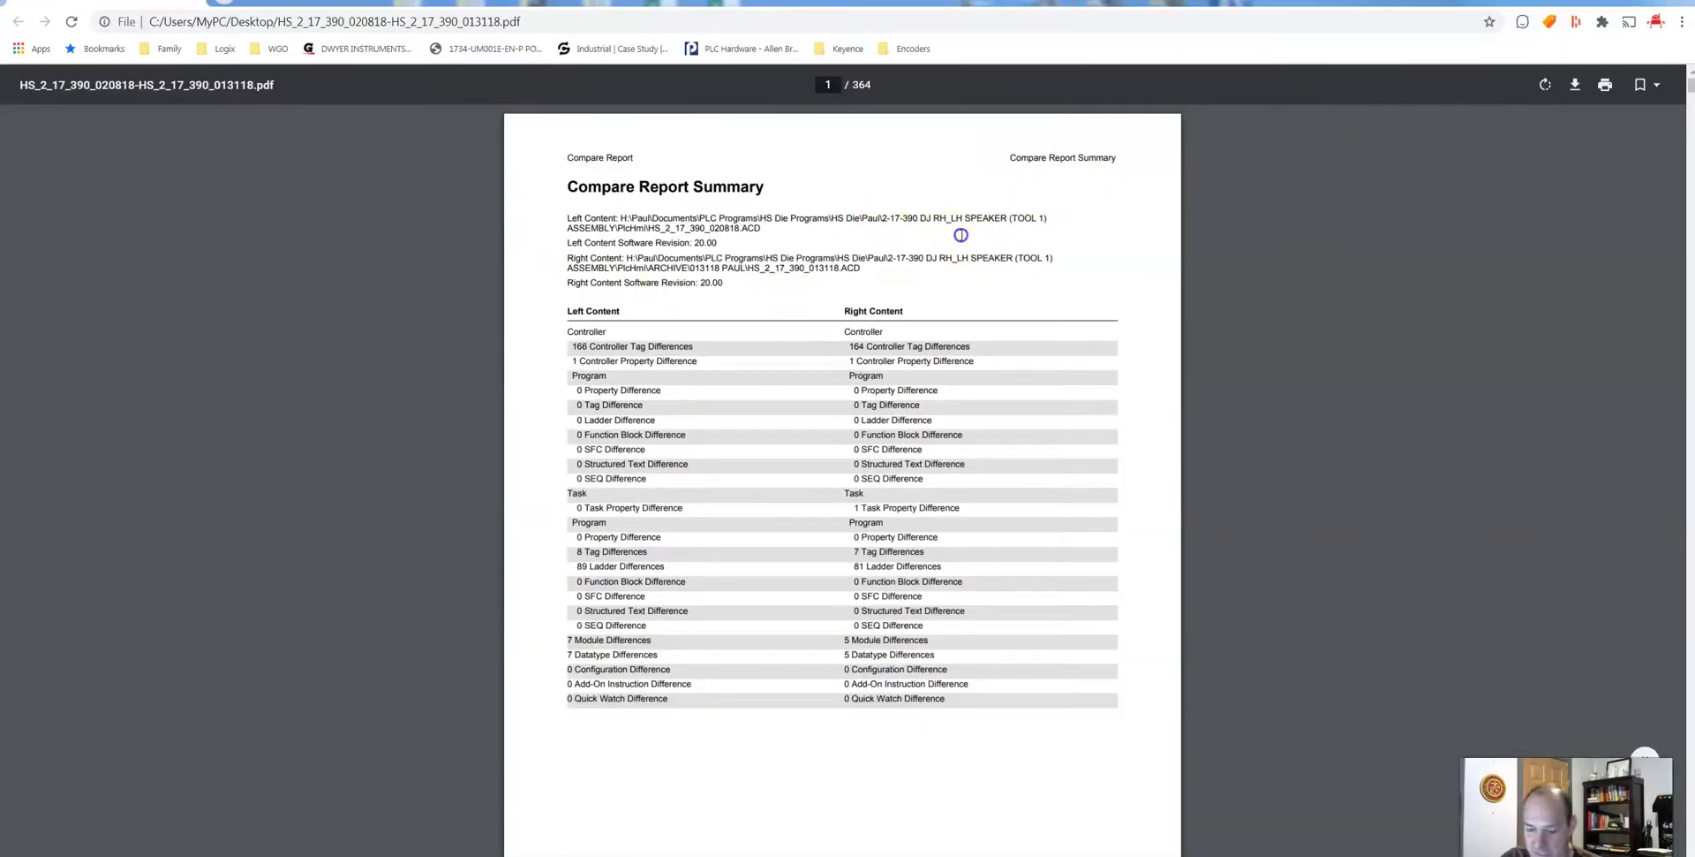
Zoom in and move to page 307, showing R23_IPC_LOGIC ladder rungs of MAIN_PROGRAM.
key("ctrl+plus")
key("ctrl+plus")
key("ctrl+plus")
key("ctrl+plus")
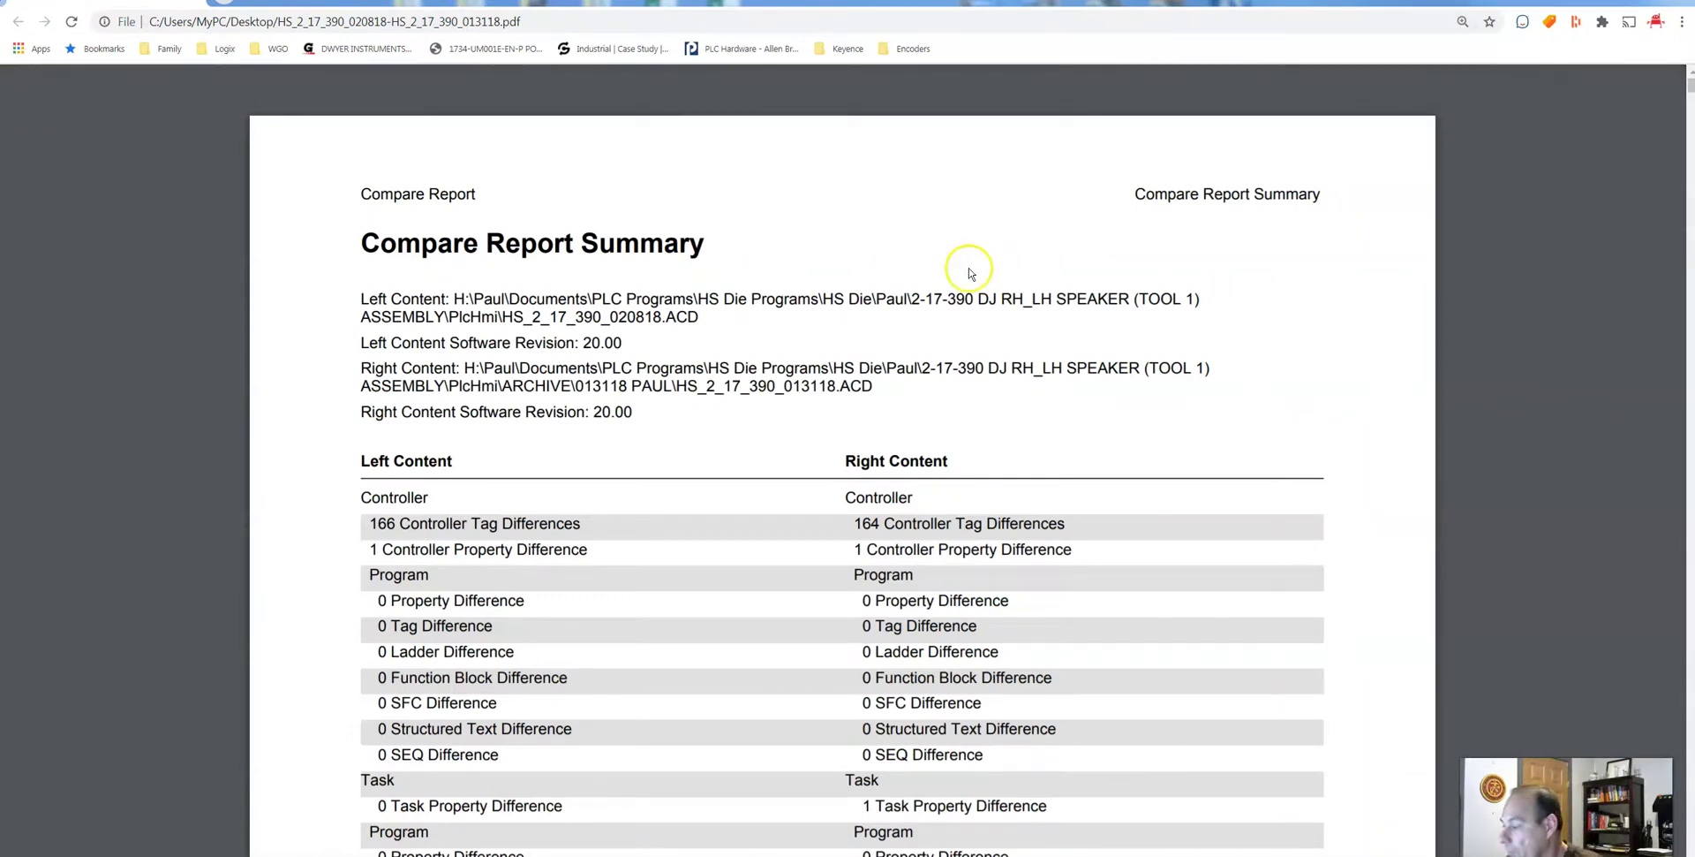
scroll(989, 371, "down", 8)
scroll(991, 492, "down", 20)
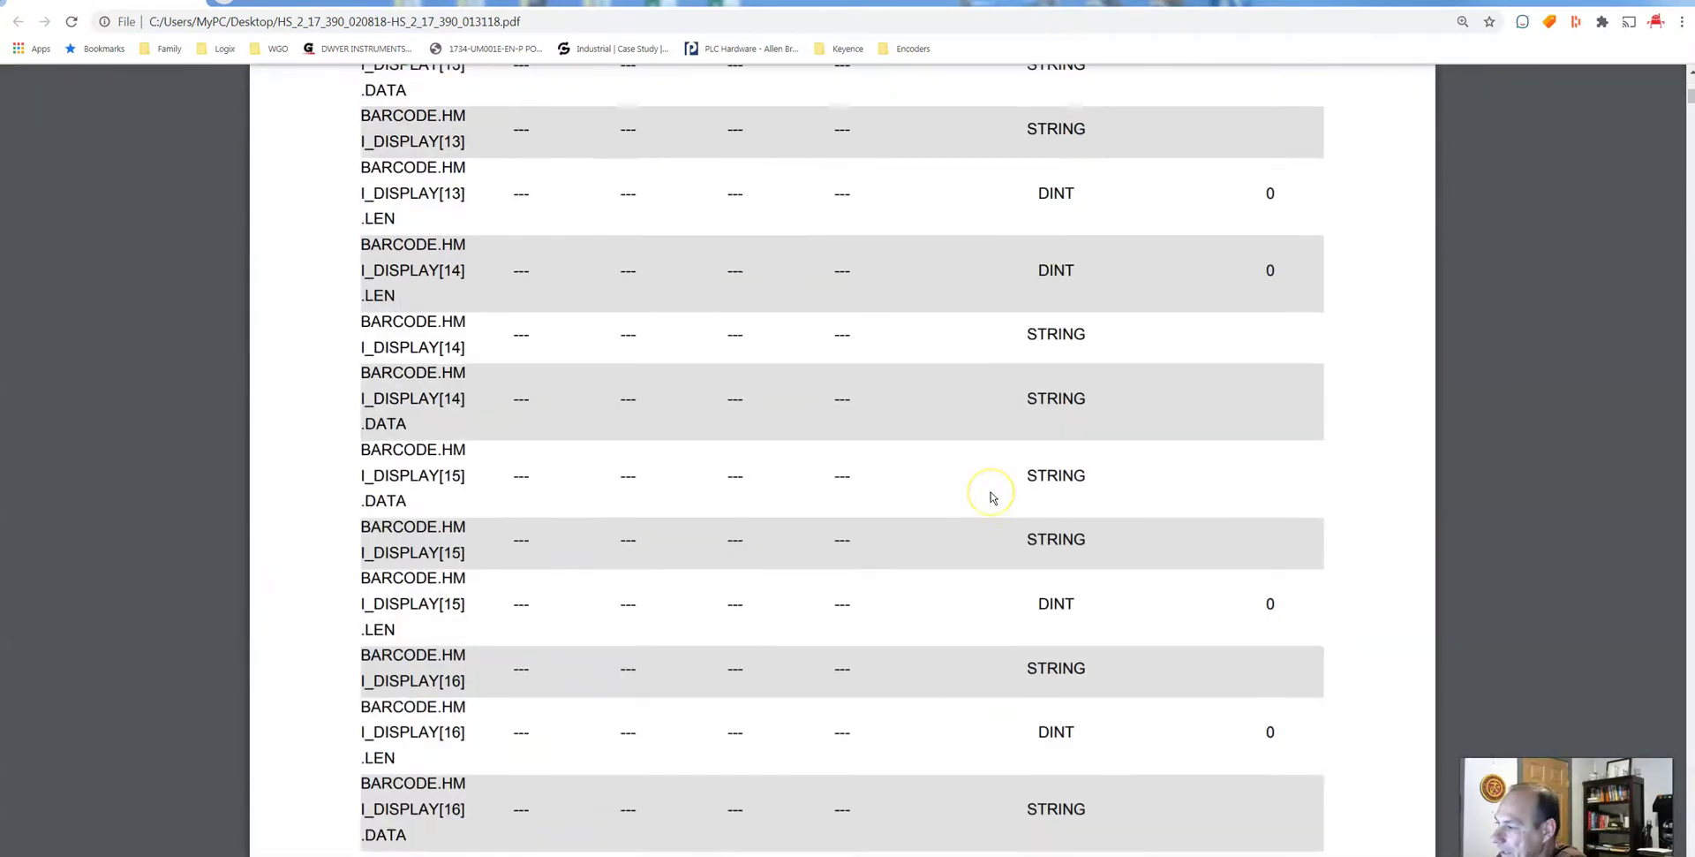
scroll(991, 498, "down", 20)
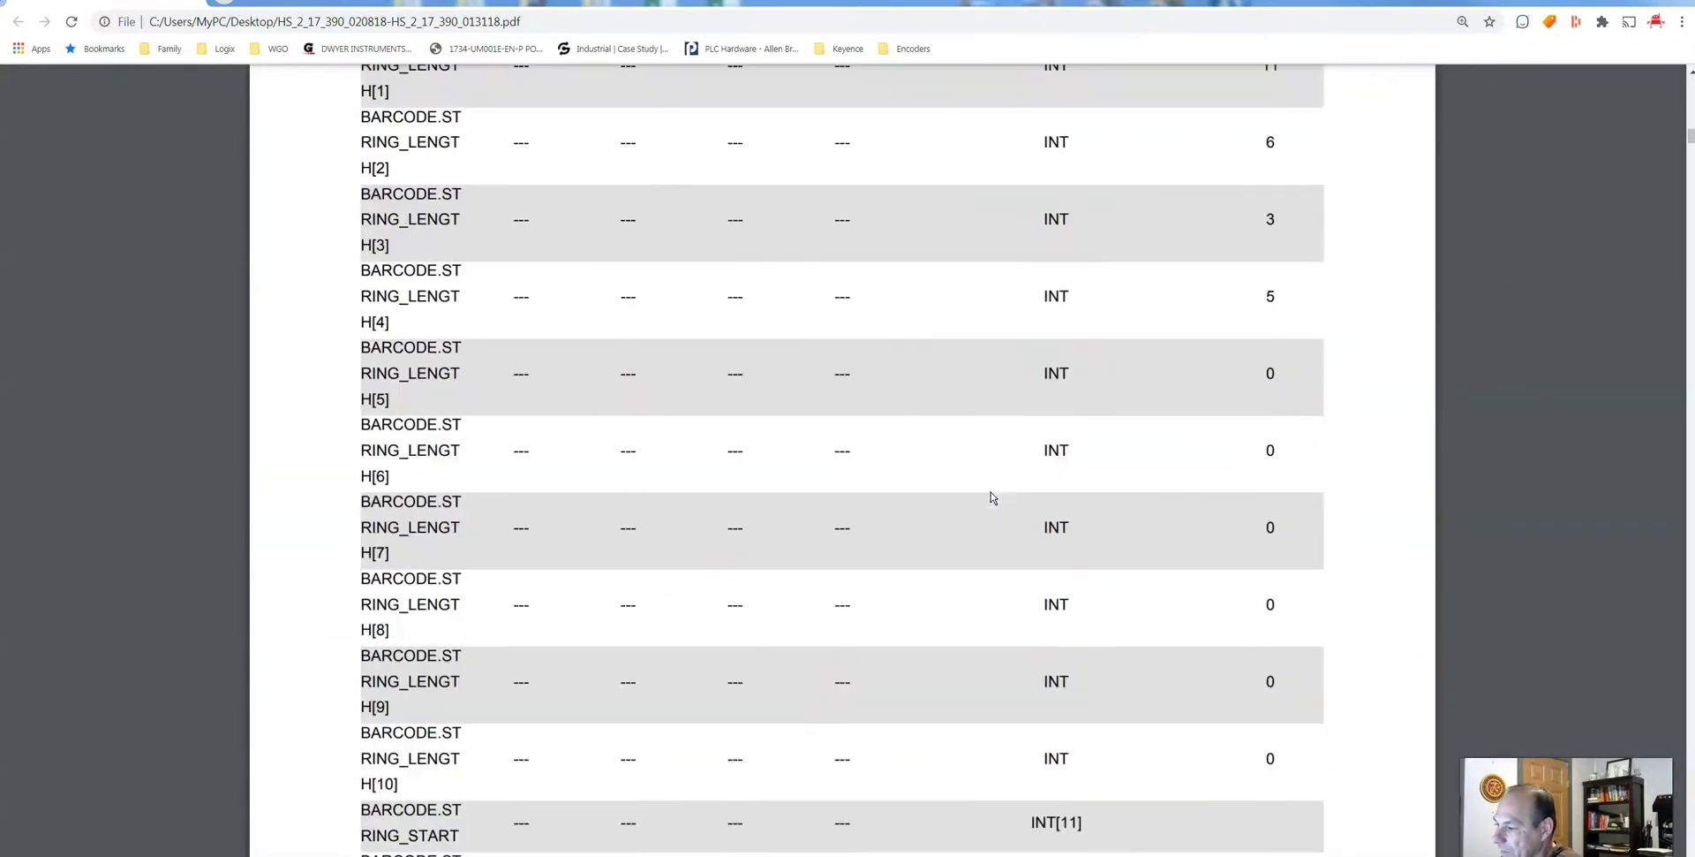
scroll(990, 498, "down", 20)
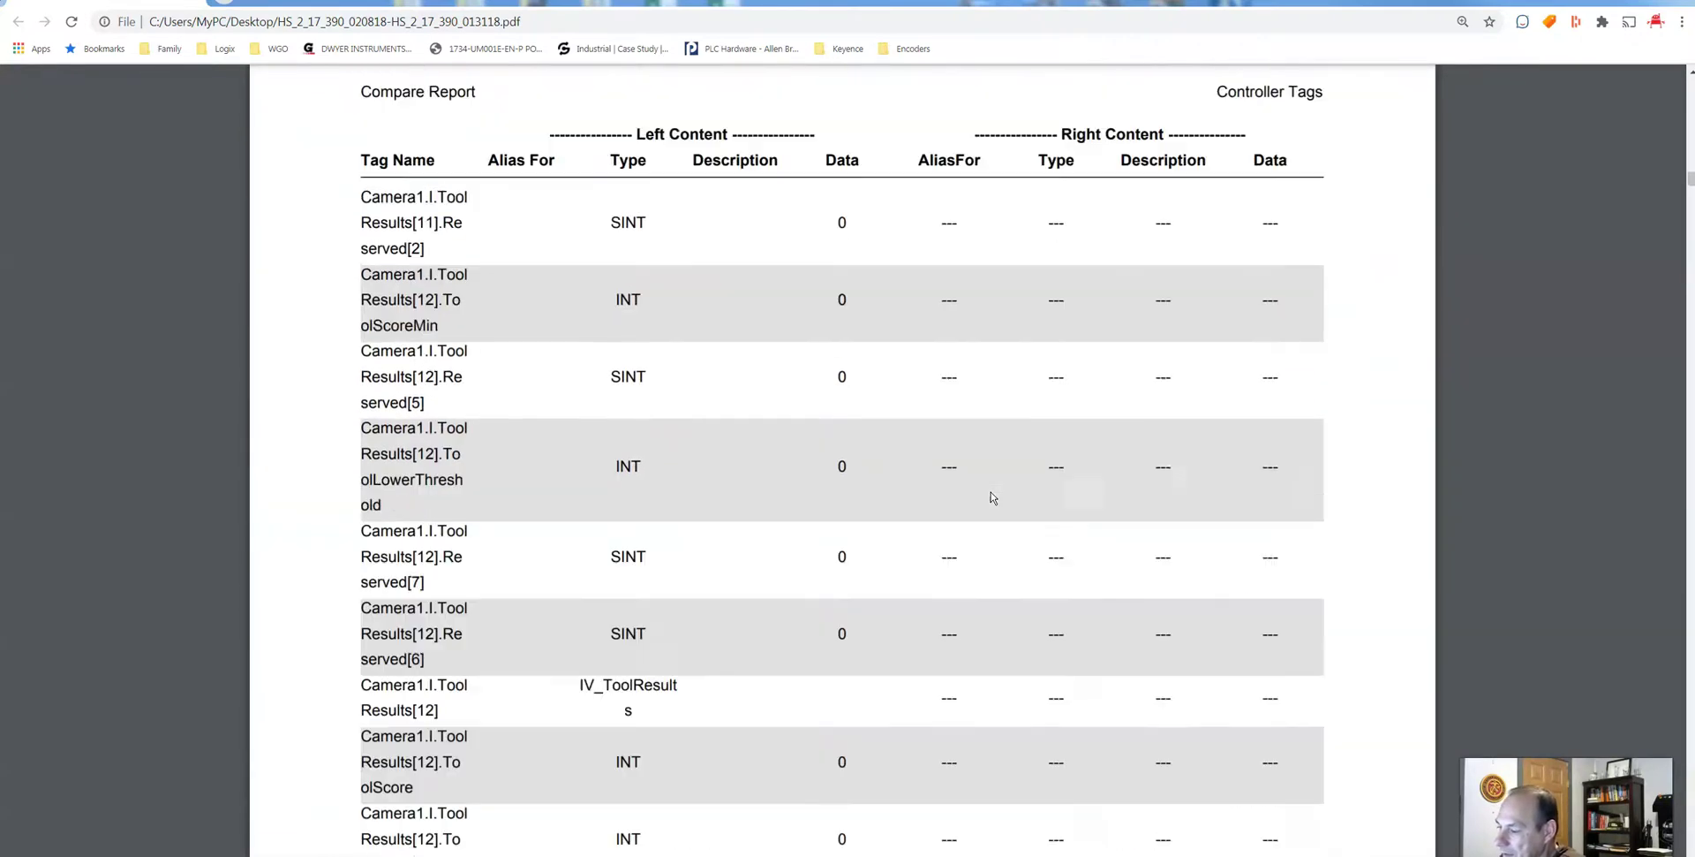
scroll(991, 498, "down", 20)
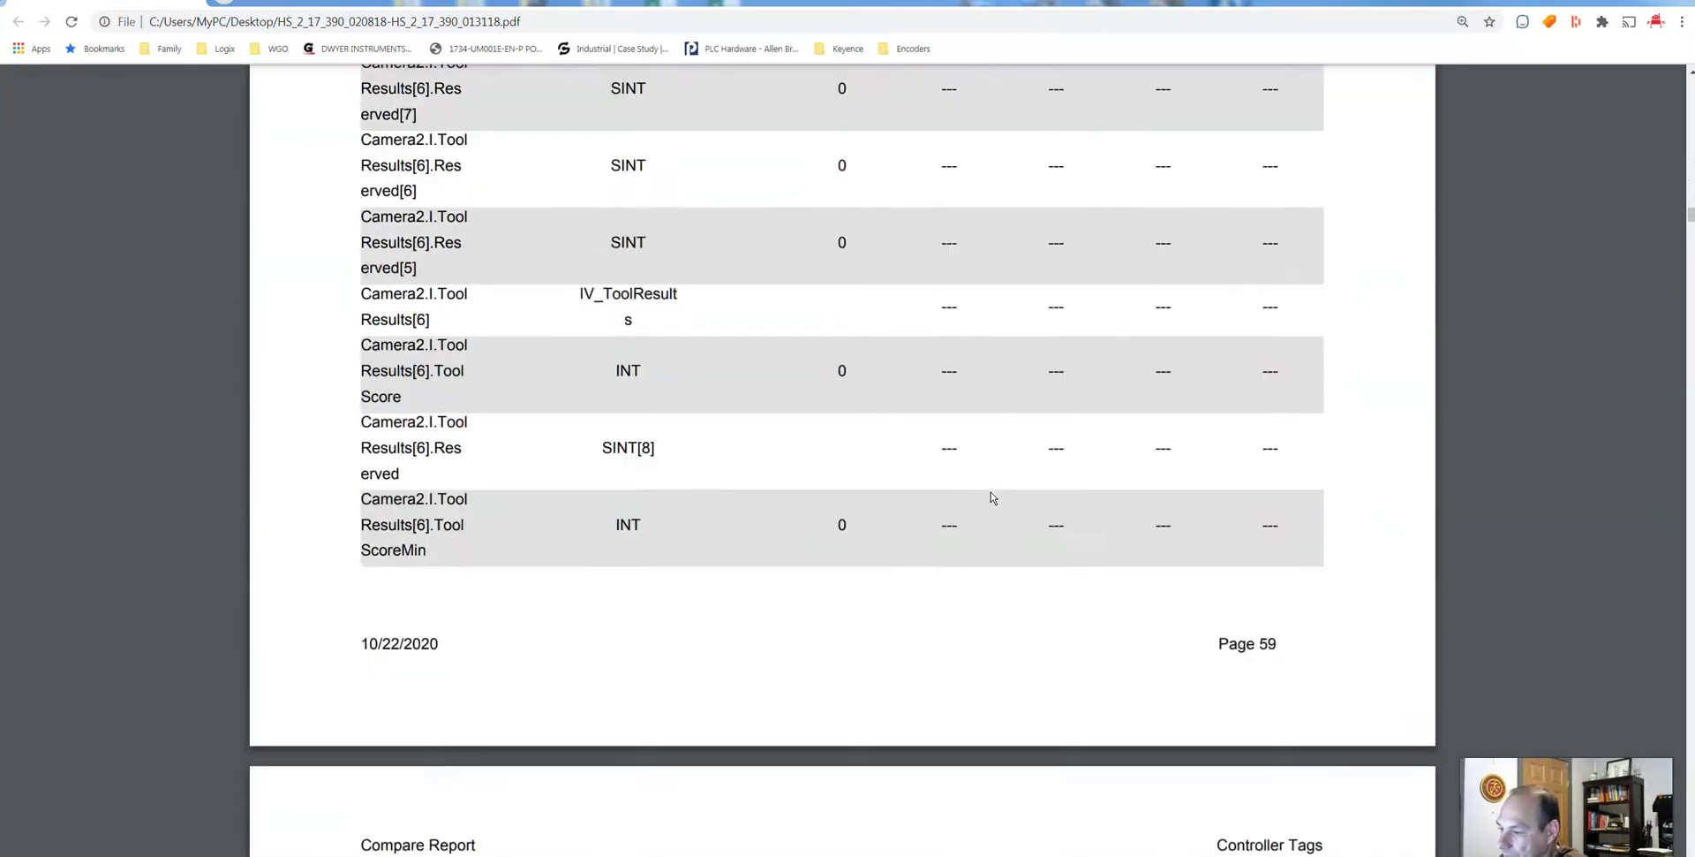
scroll(991, 498, "down", 20)
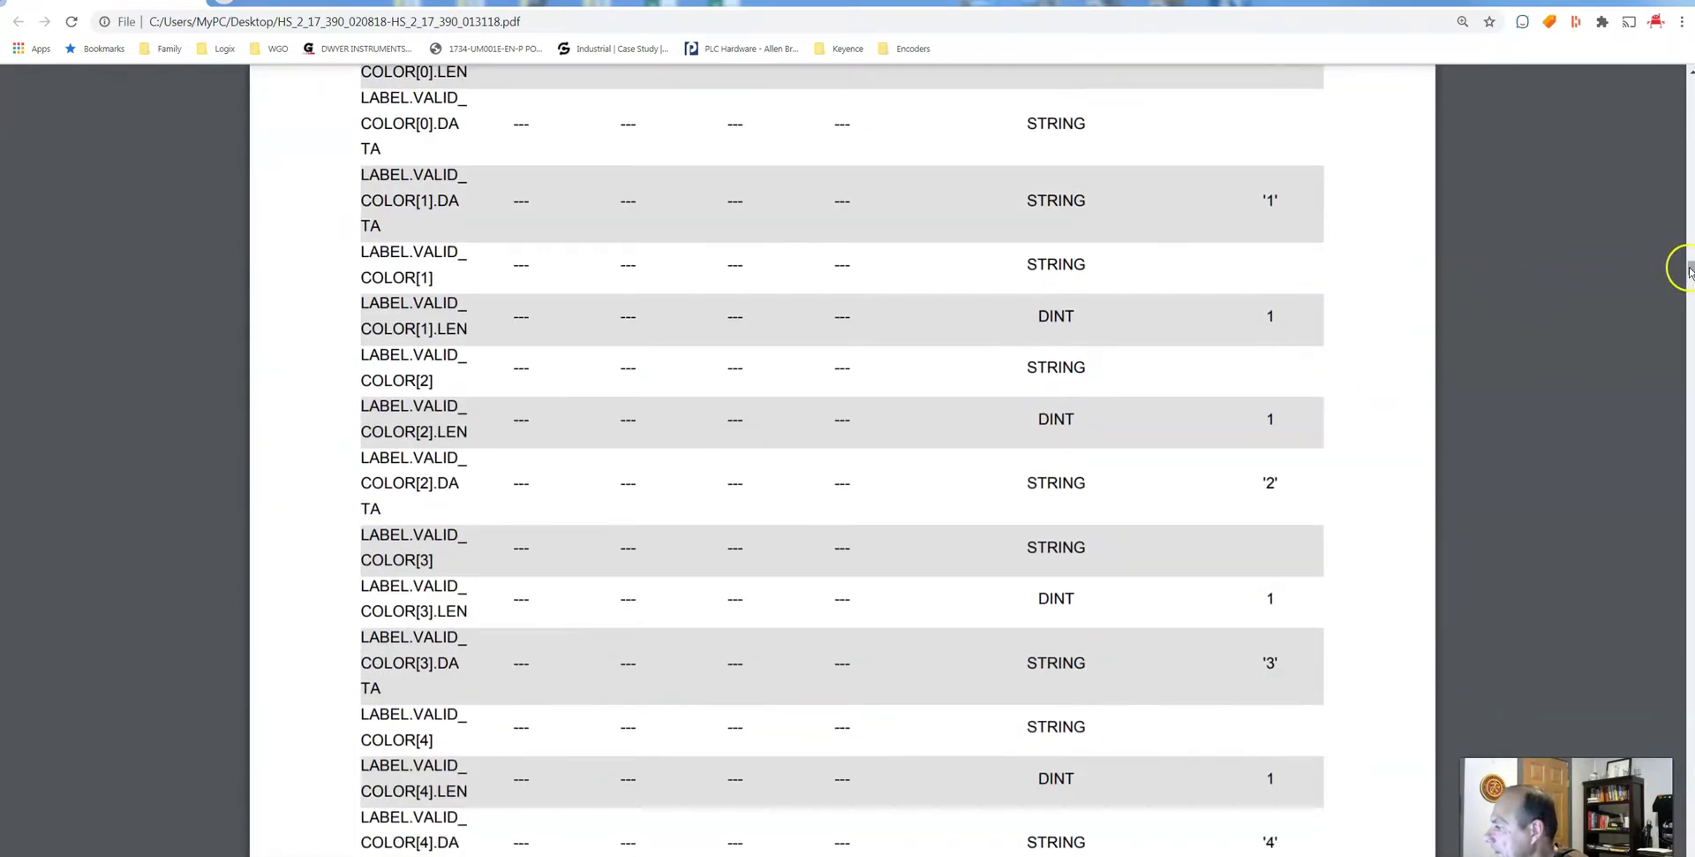
left_click_drag(1685, 267, 1677, 765)
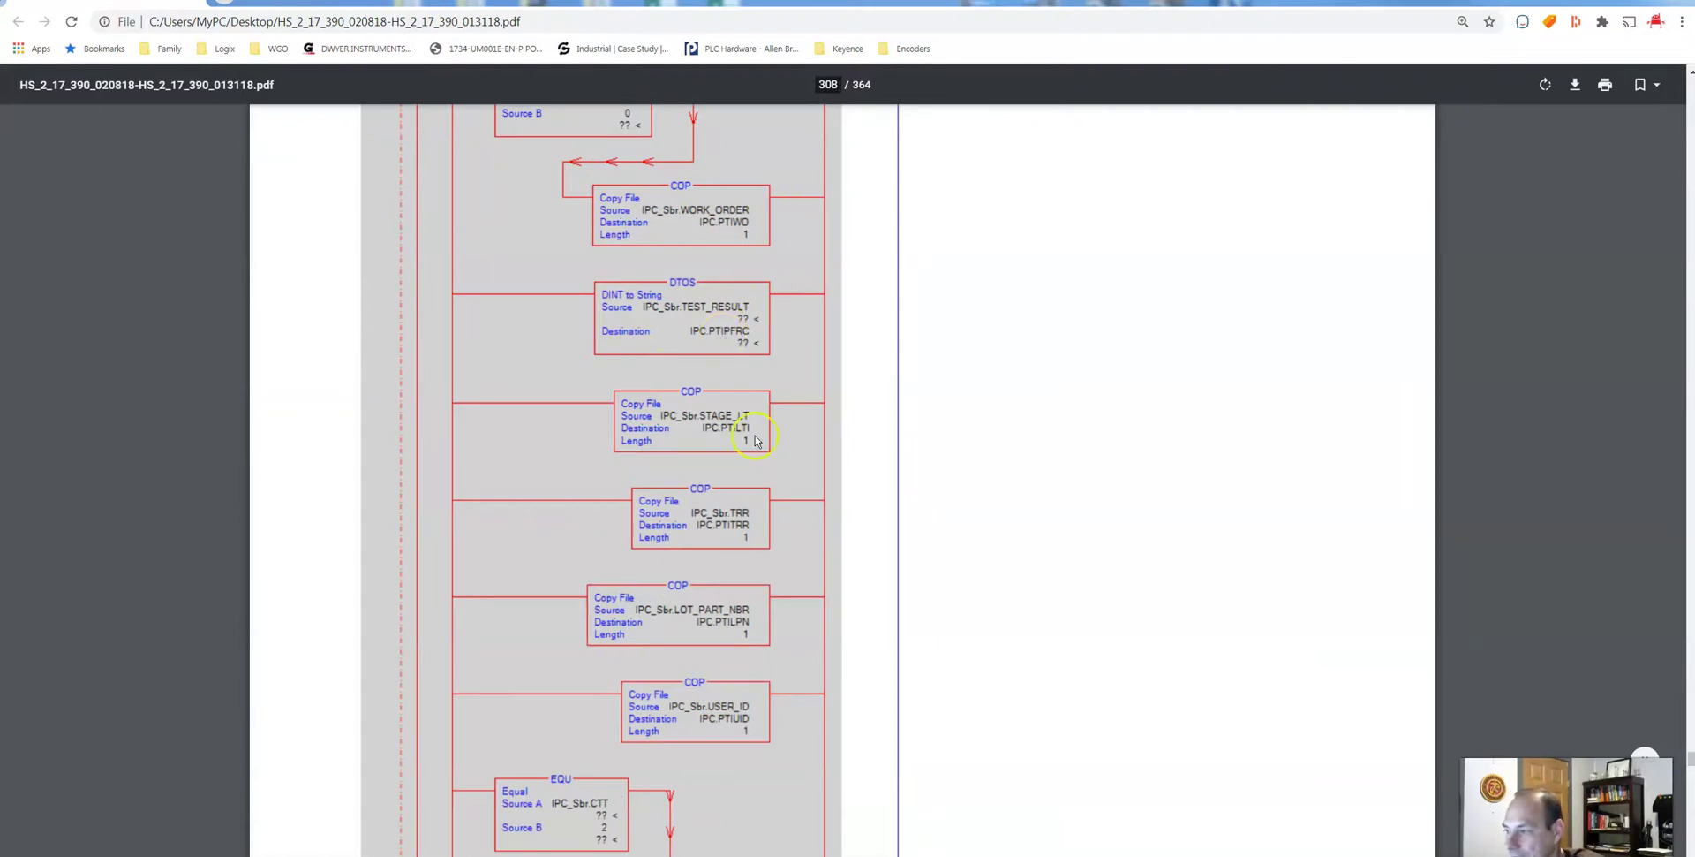
scroll(687, 294, "up", 6)
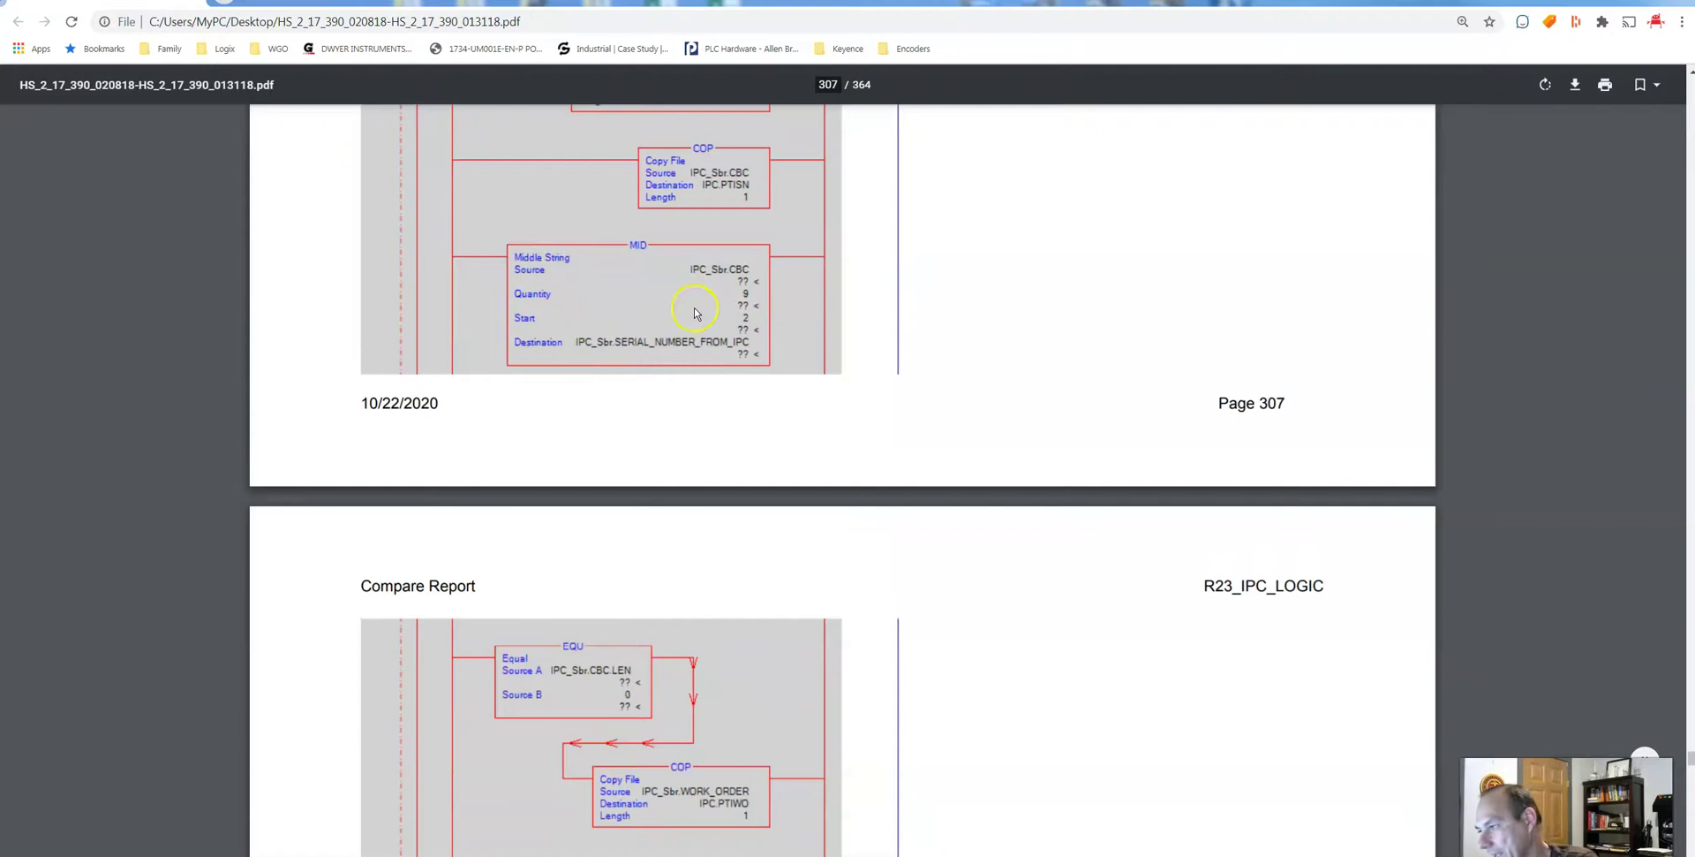
scroll(697, 313, "up", 6)
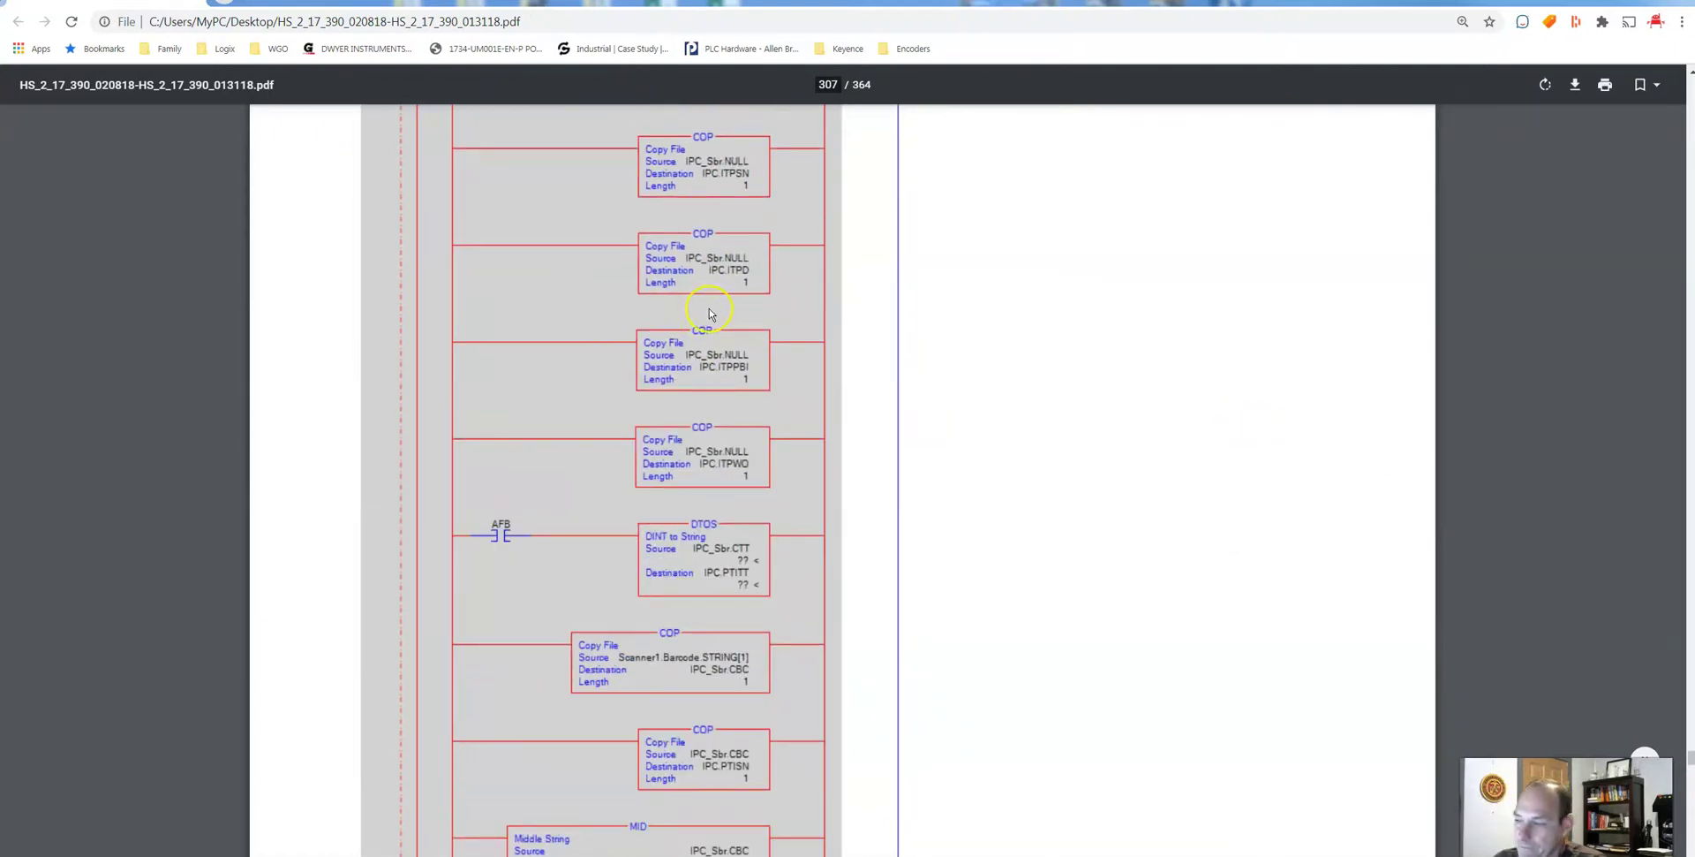
scroll(702, 316, "up", 8)
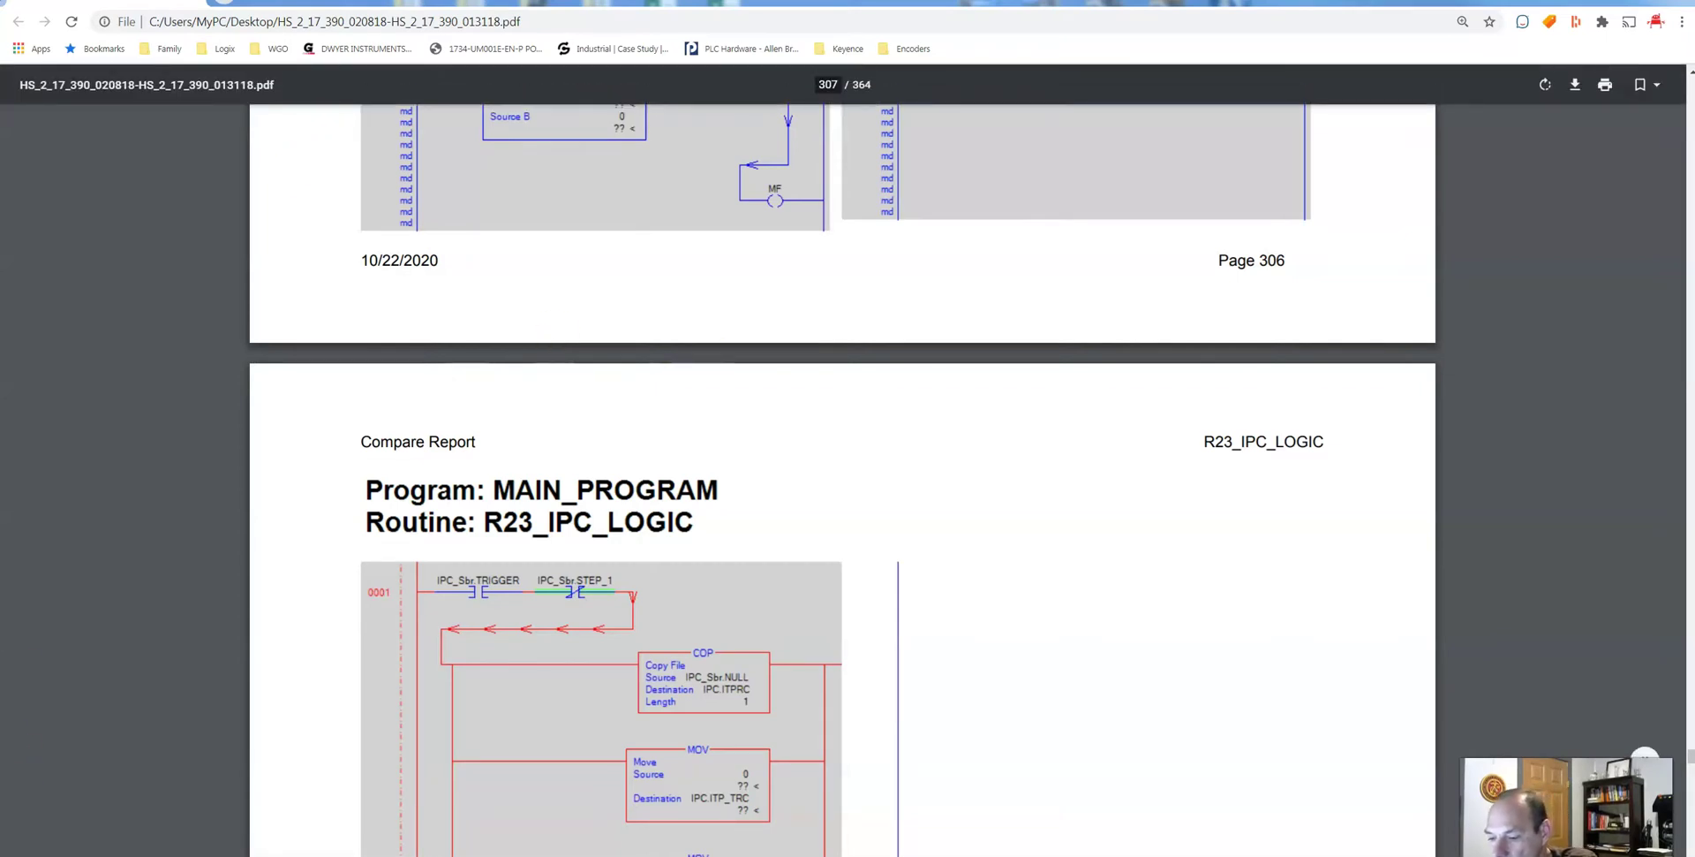
Start Logix Designer Compare Tool from All Programs > Rockwell Software > Logix Designer Tools.
key("super")
left_click(106, 844)
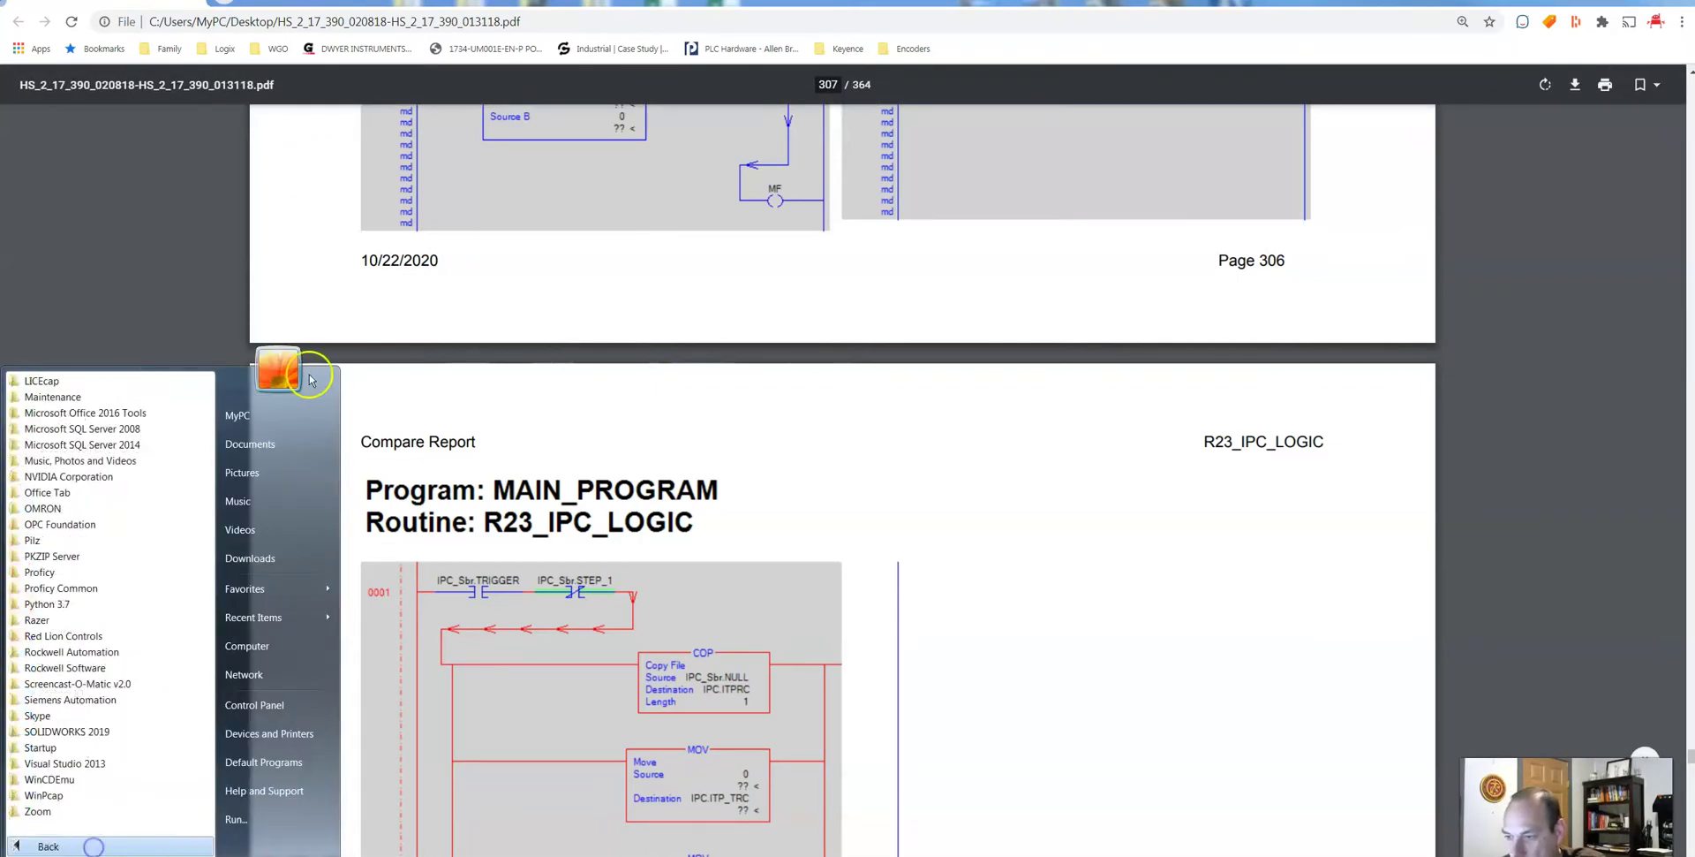
scroll(113, 619, "down", 5)
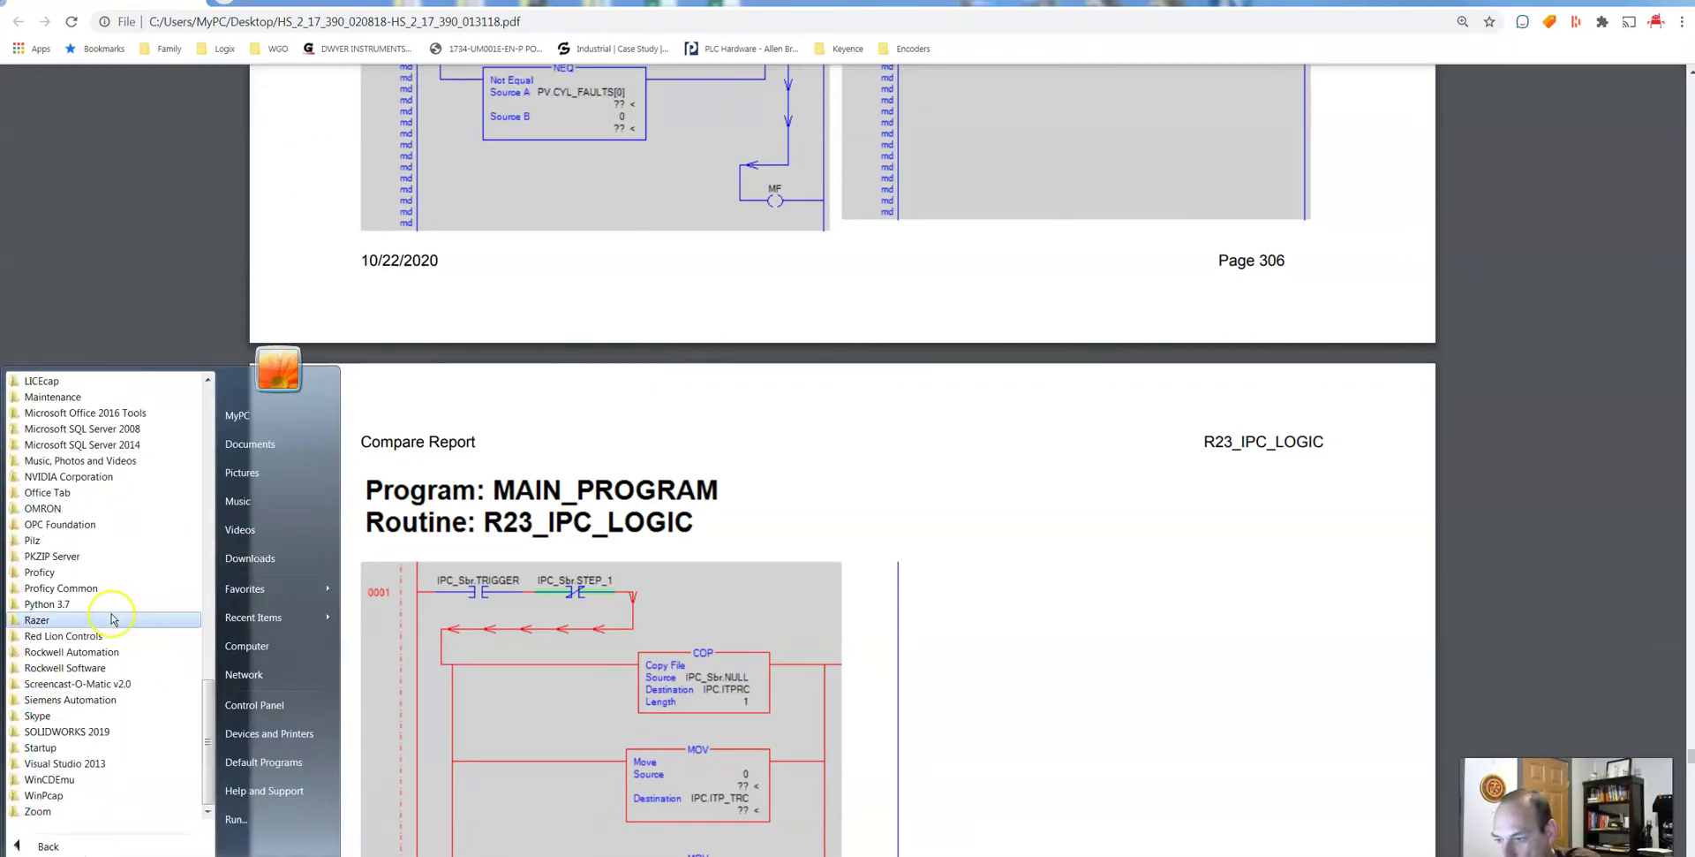
left_click(93, 667)
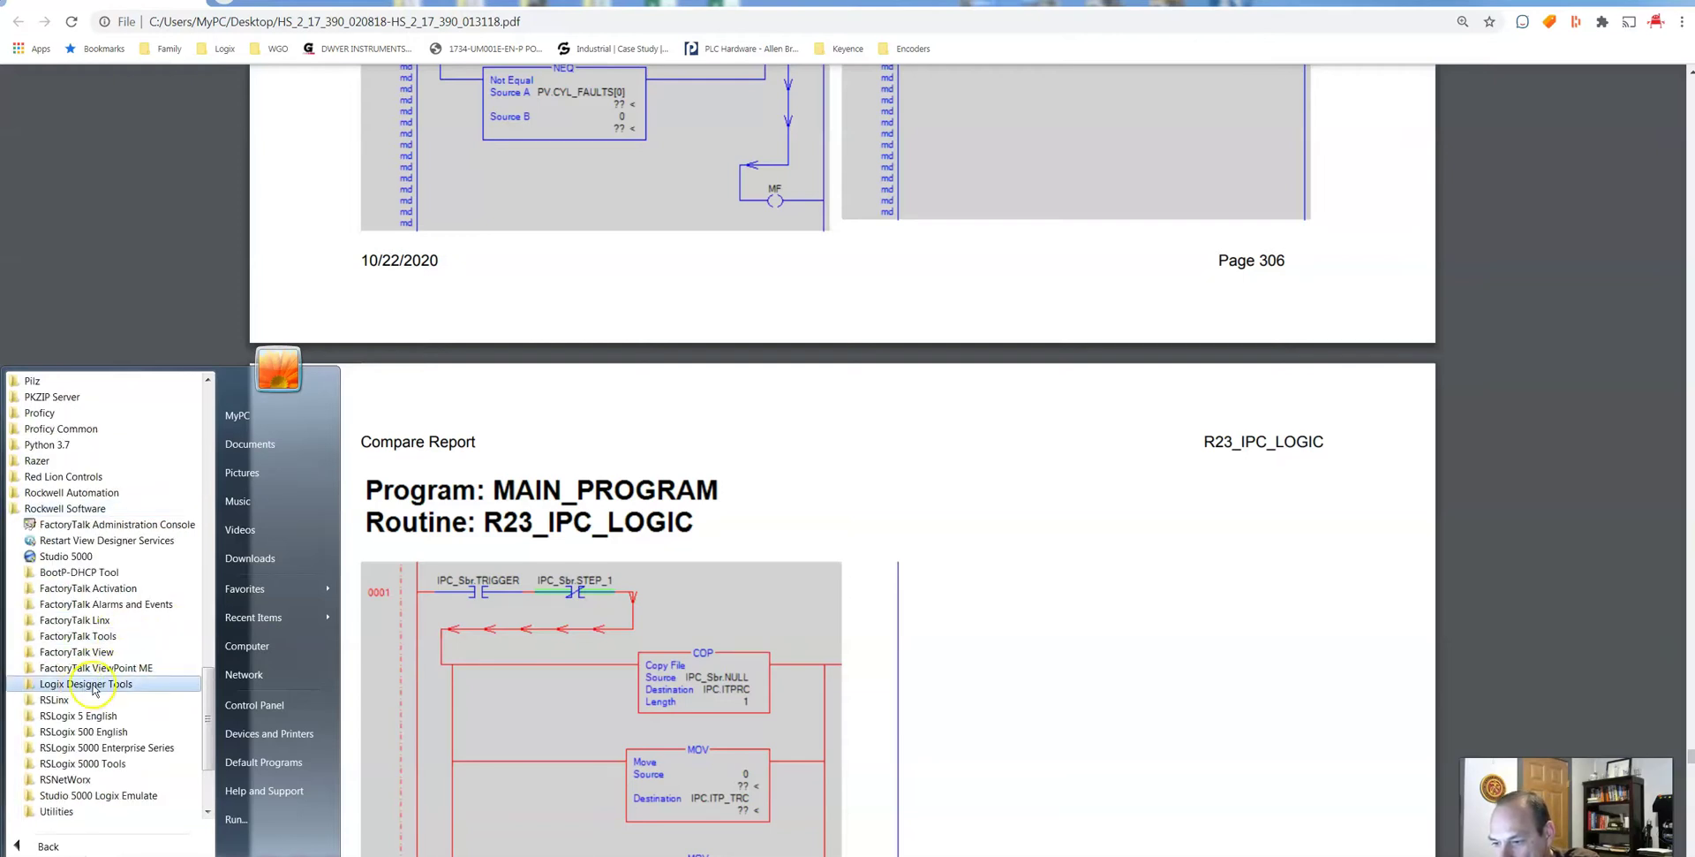
left_click(94, 685)
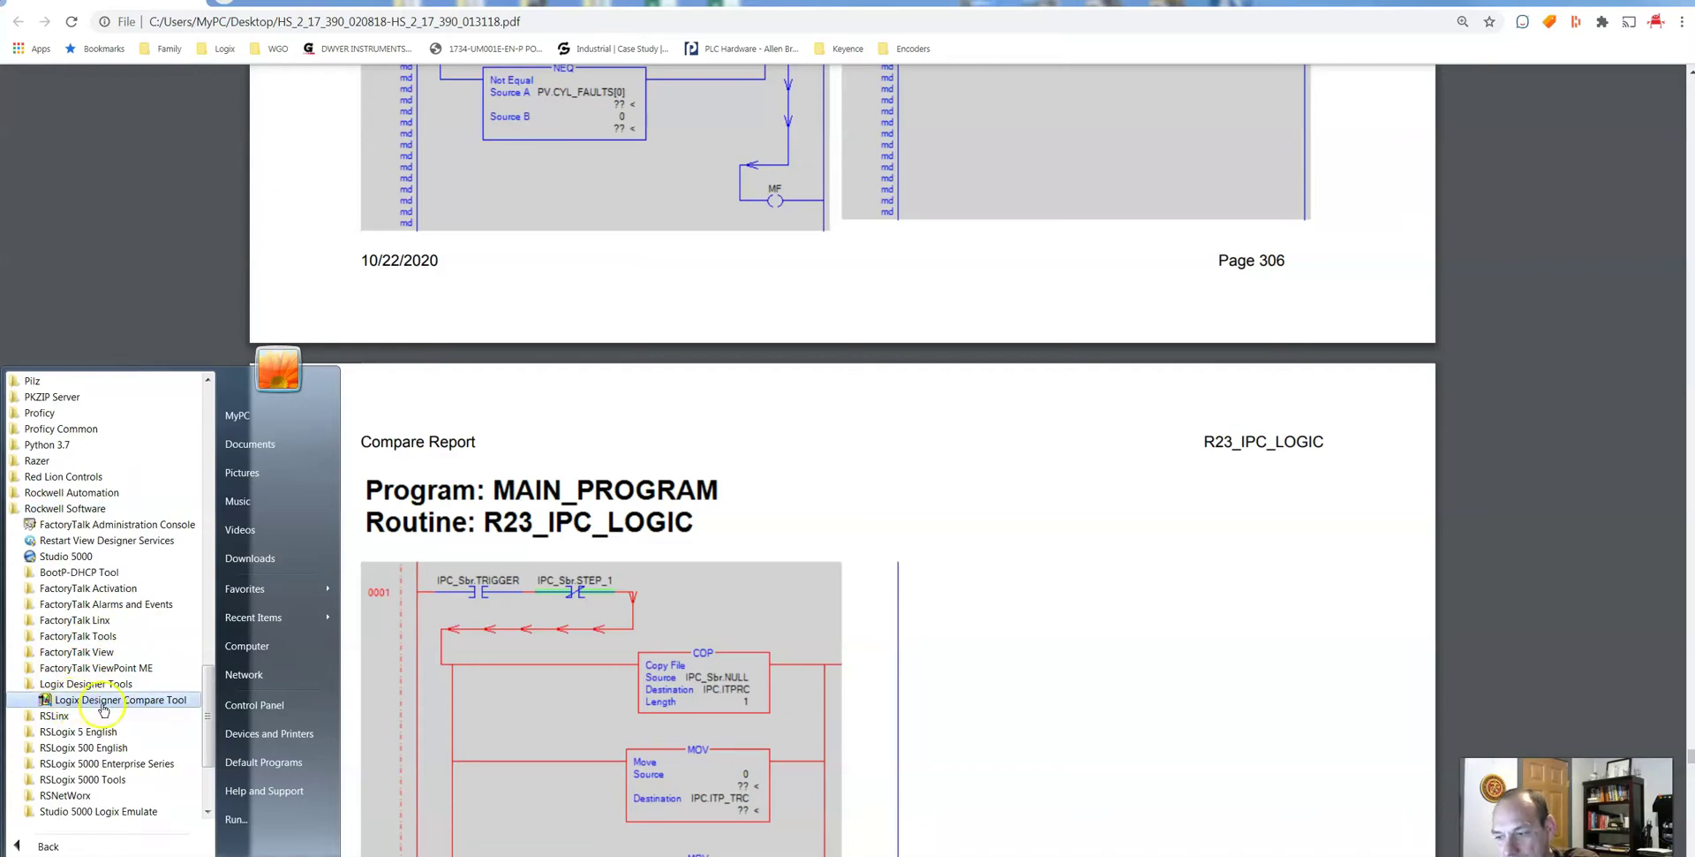
left_click(158, 712)
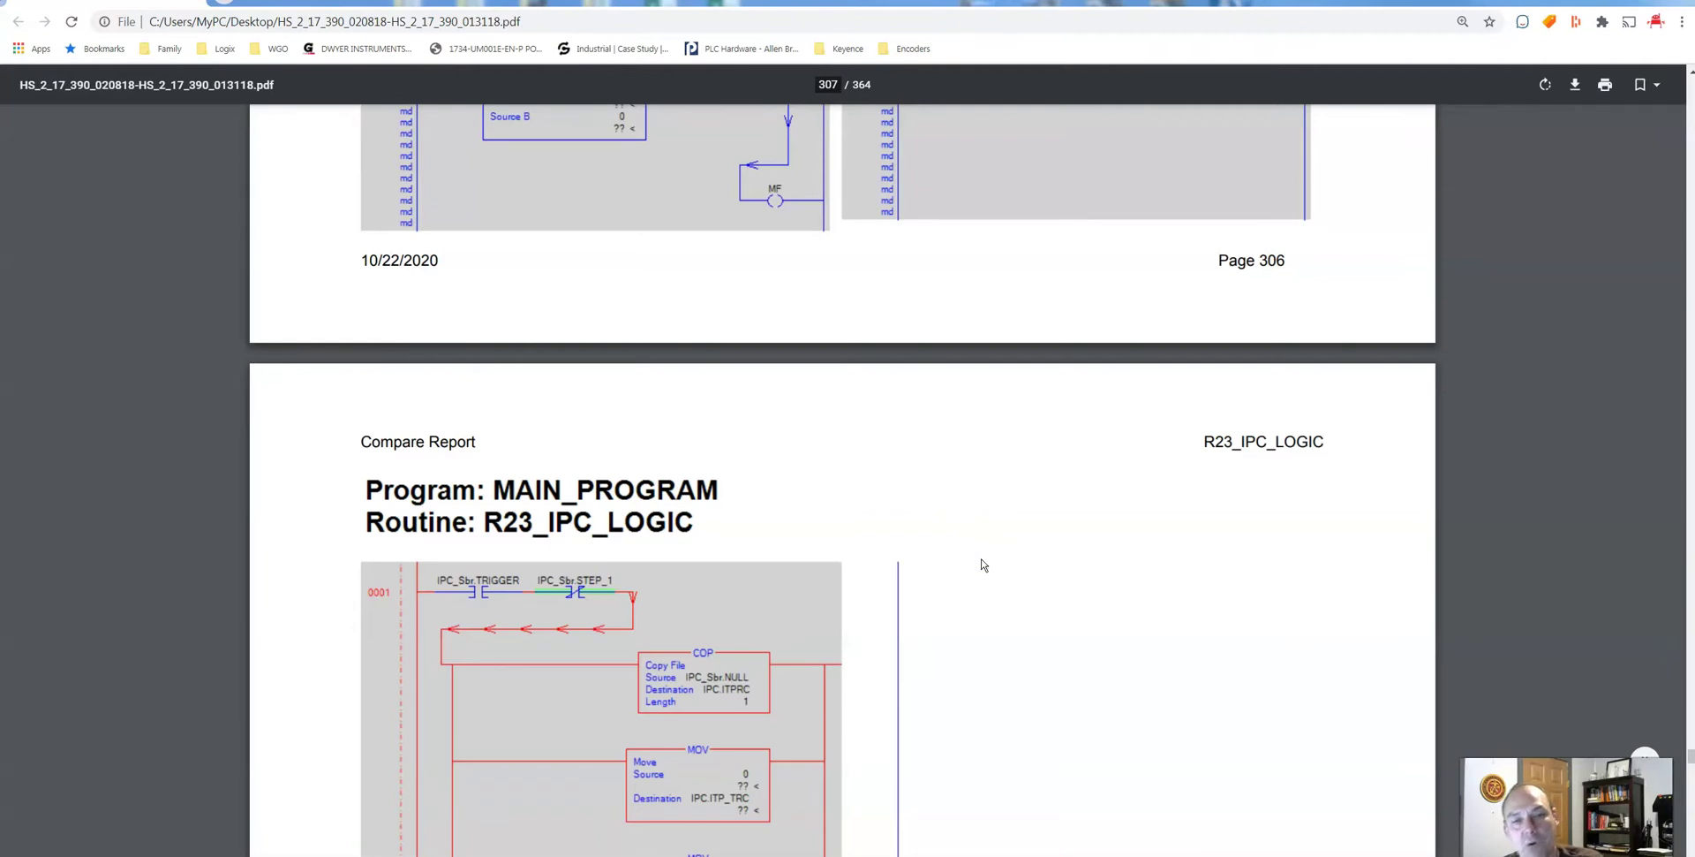
scroll(984, 564, "up", 1)
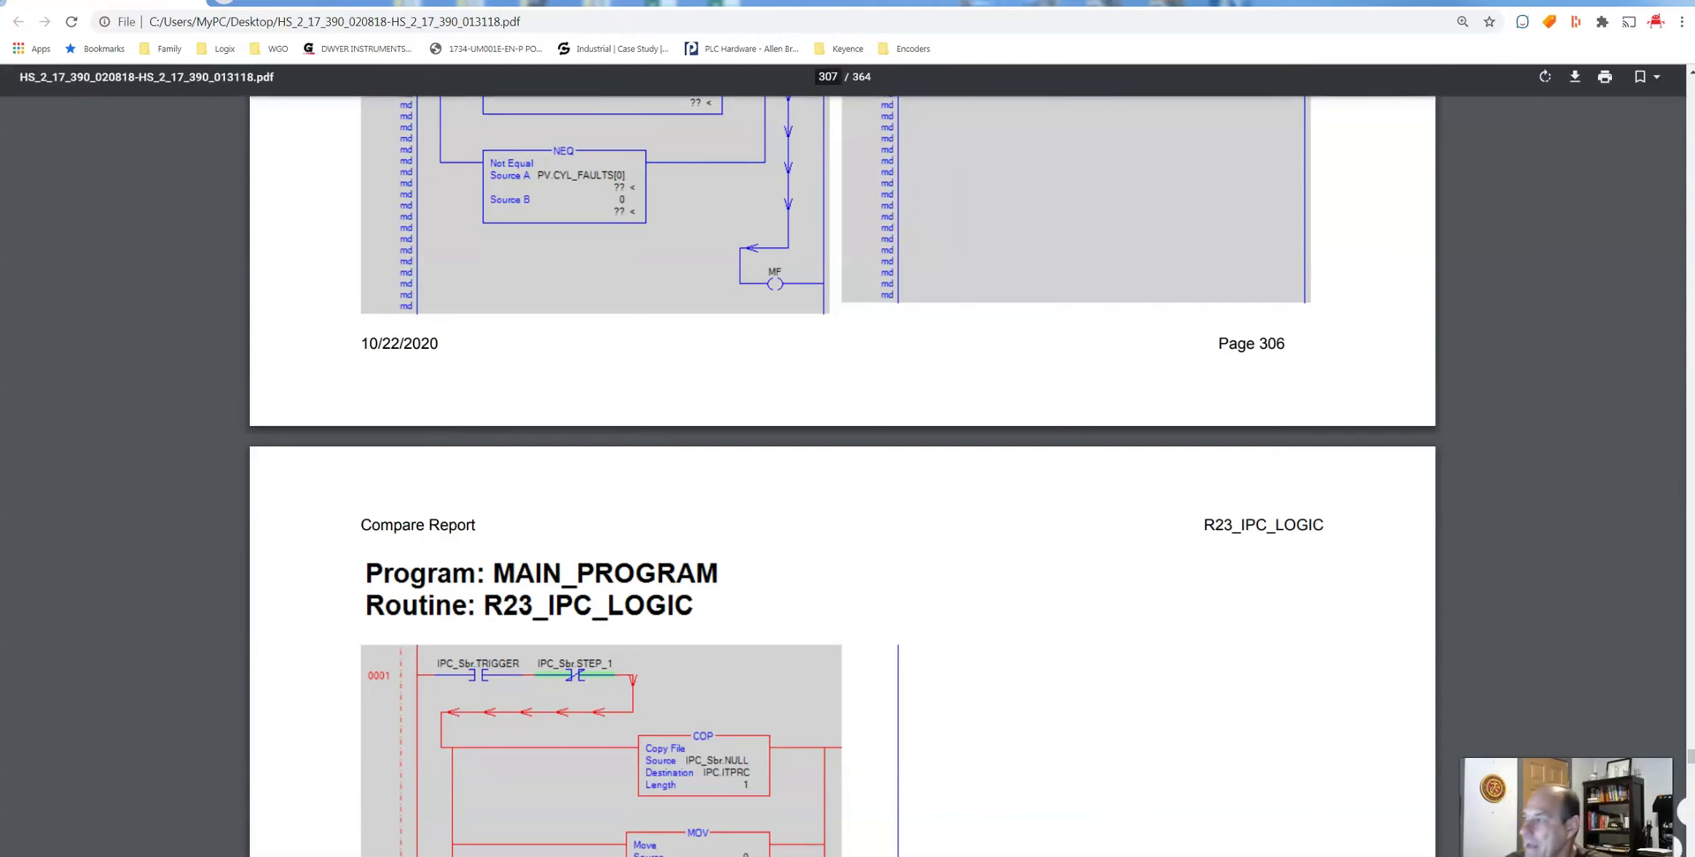
left_click(736, 12)
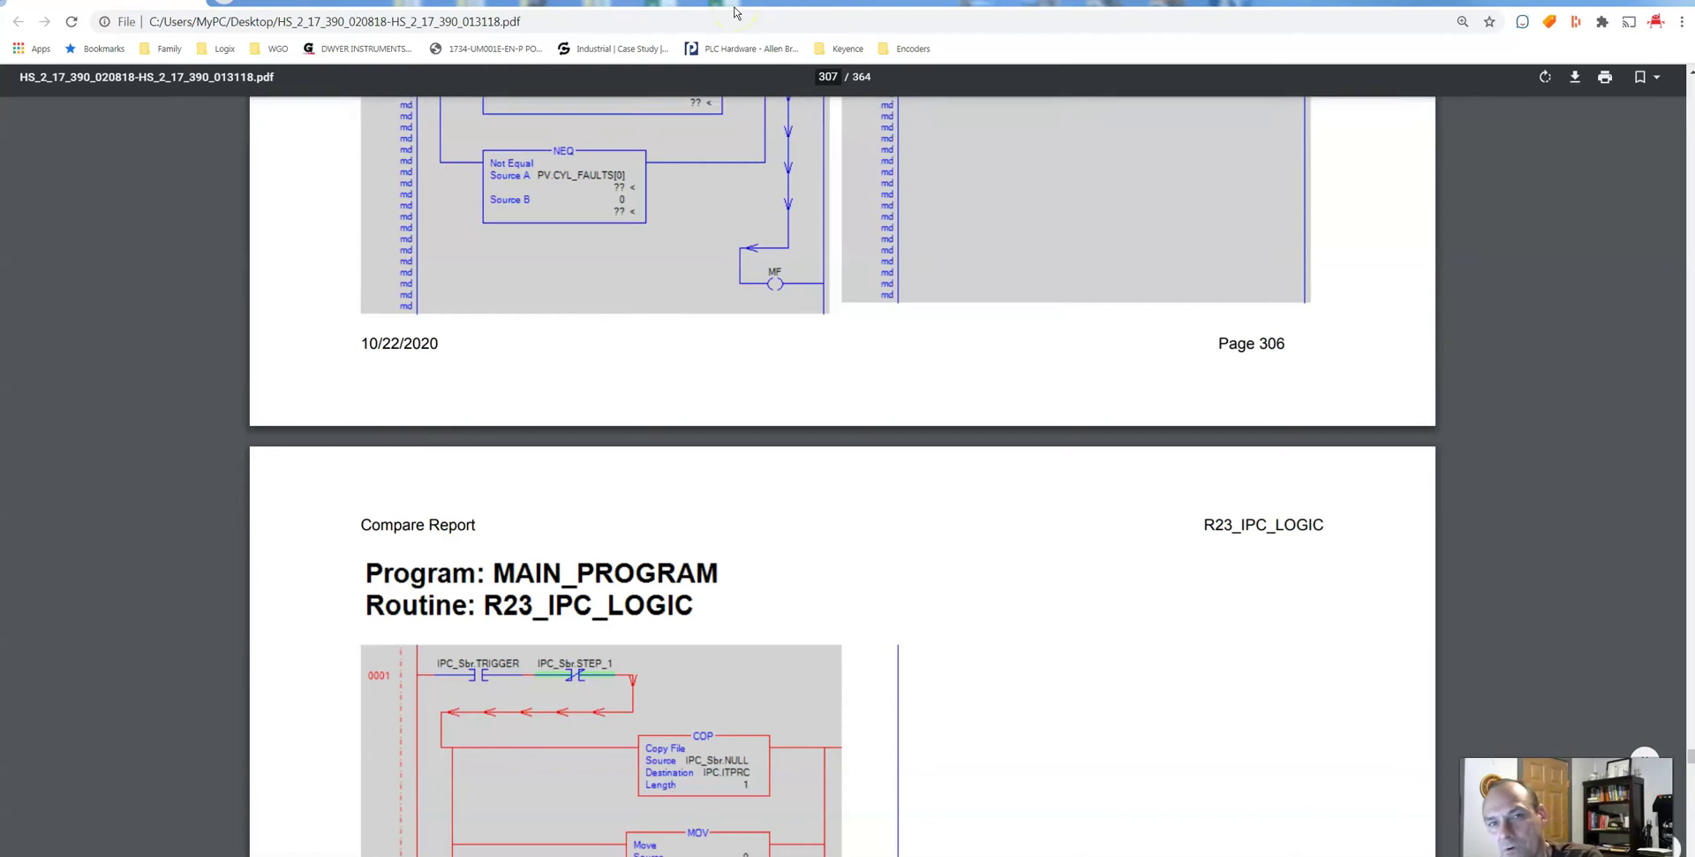